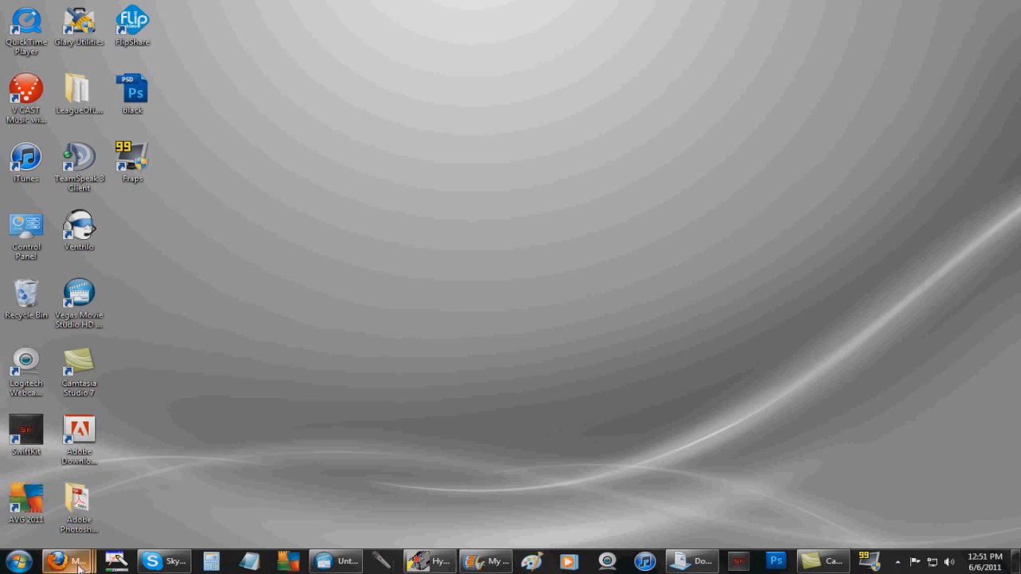
Open the HyperCam home page from the Google results and cancel the HC2Setup.exe download
mouse_move(67, 561)
click(383, 493)
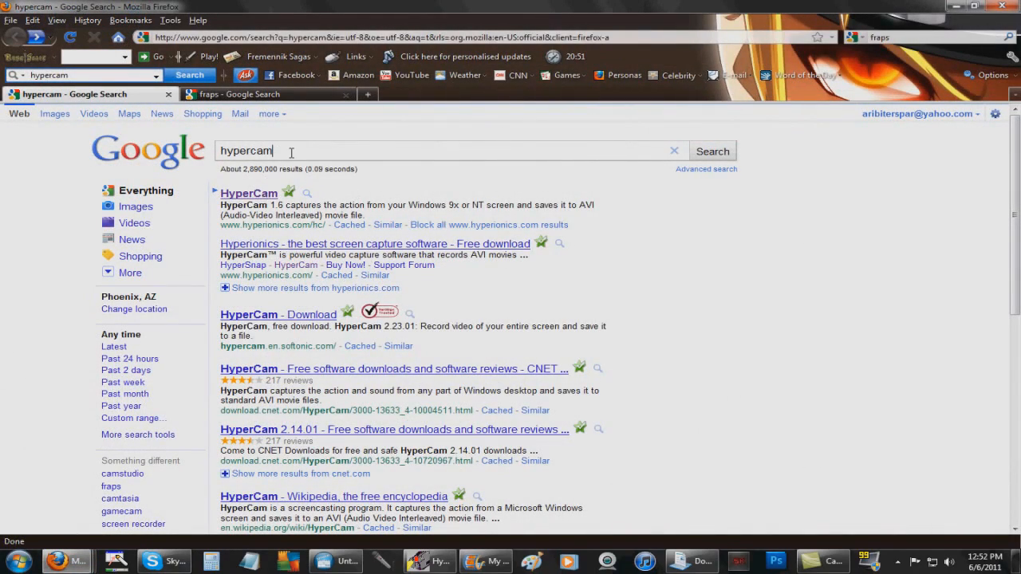
click(260, 193)
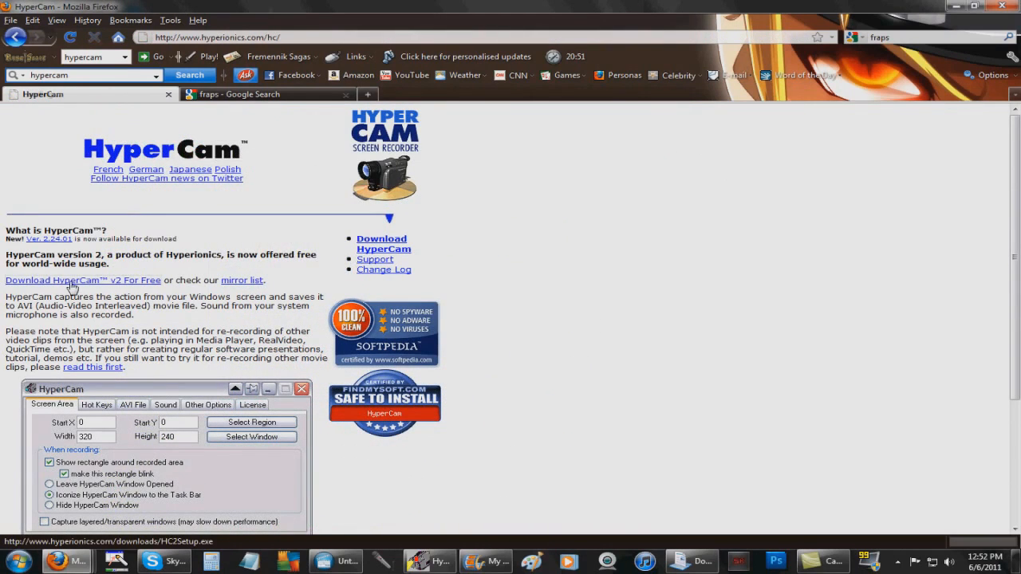
click(71, 281)
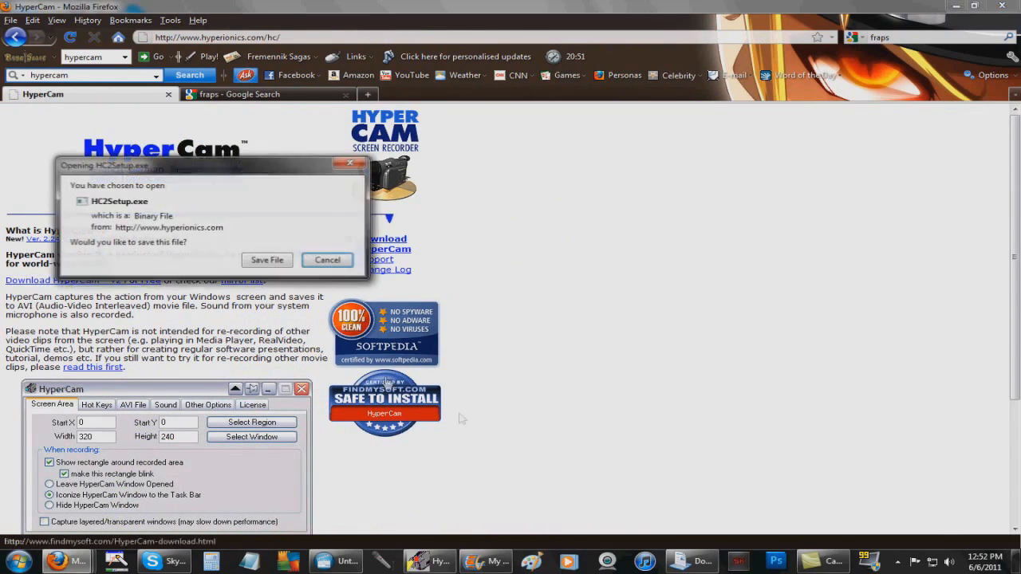
click(328, 261)
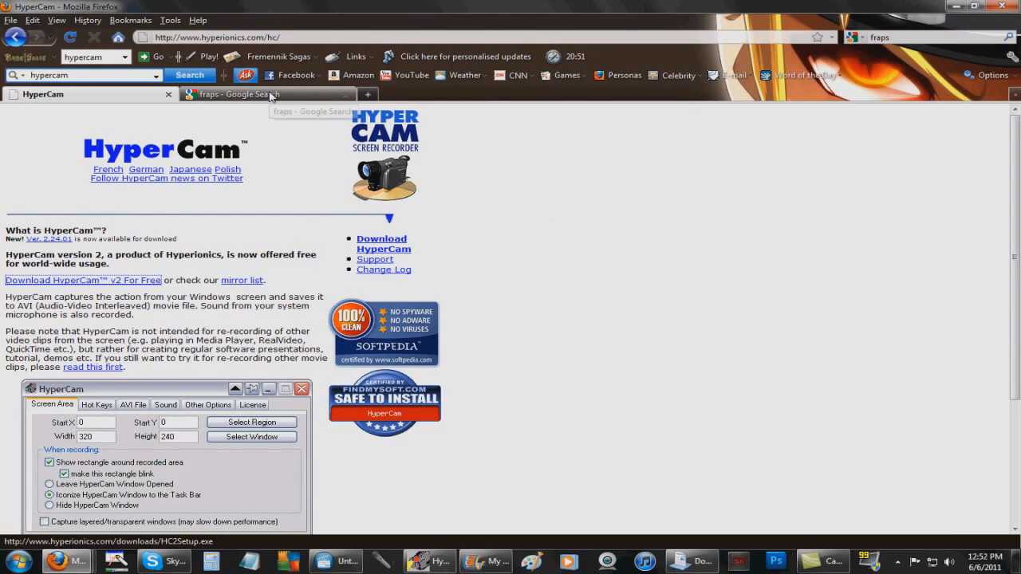
Compare the fraps search results with the HyperCam page, then bring Camtasia Studio forward
click(270, 95)
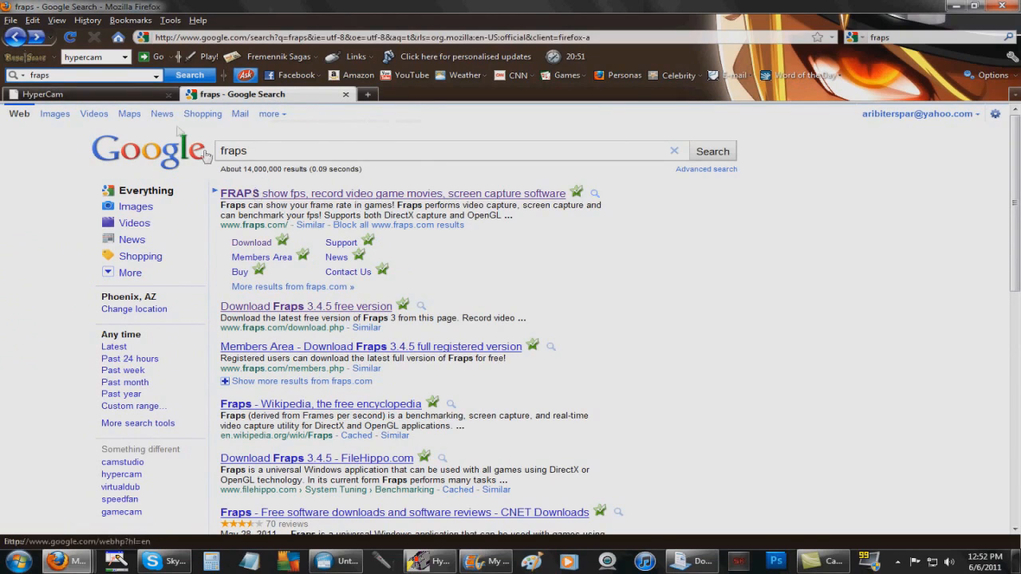
click(106, 96)
click(239, 94)
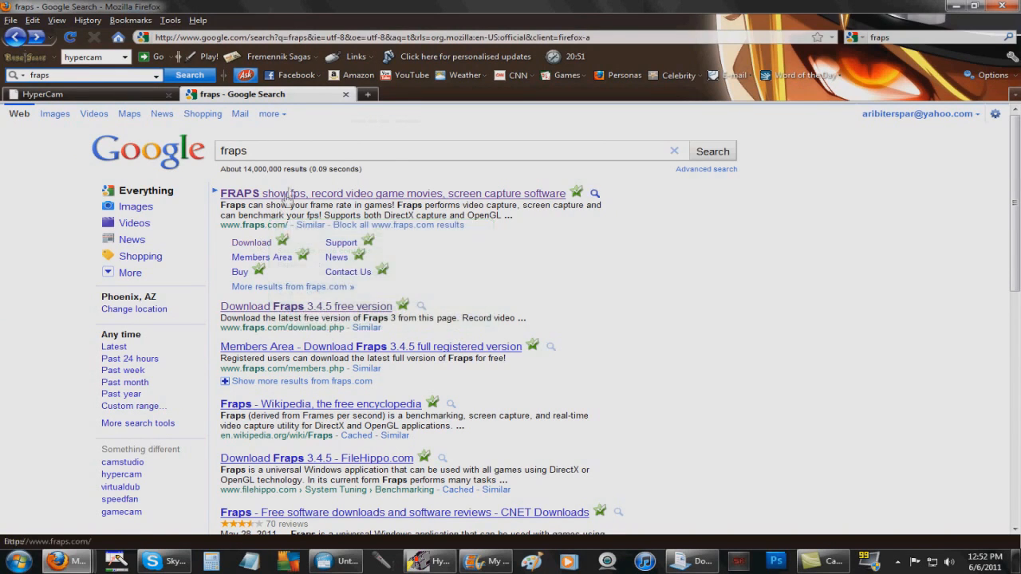
click(126, 96)
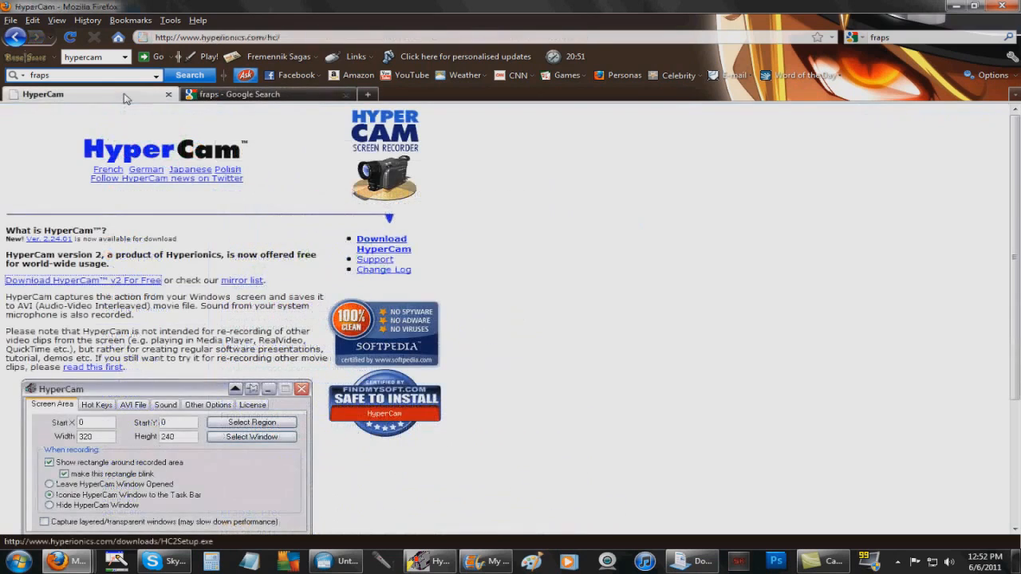
click(222, 238)
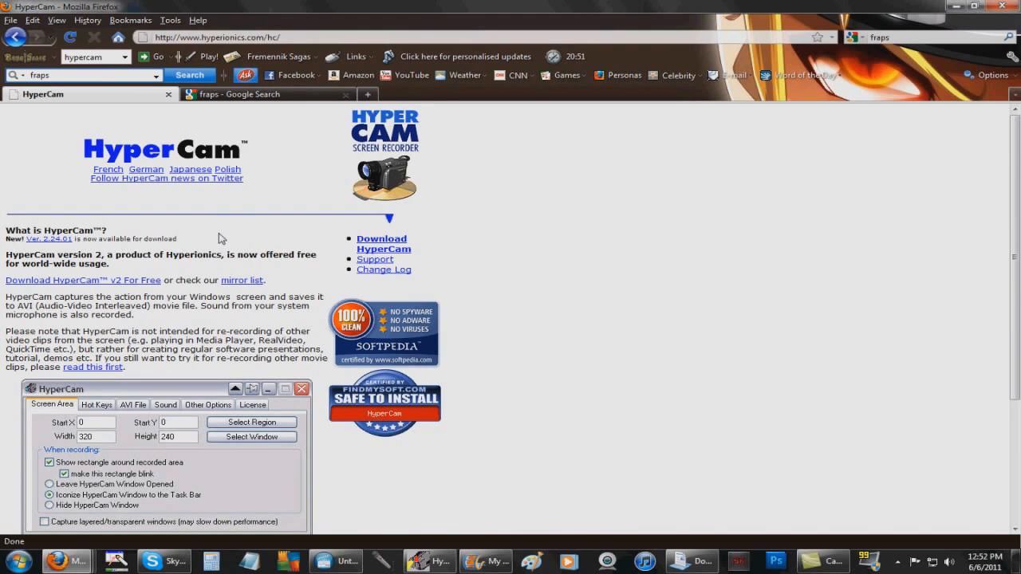
click(227, 96)
click(124, 95)
click(802, 560)
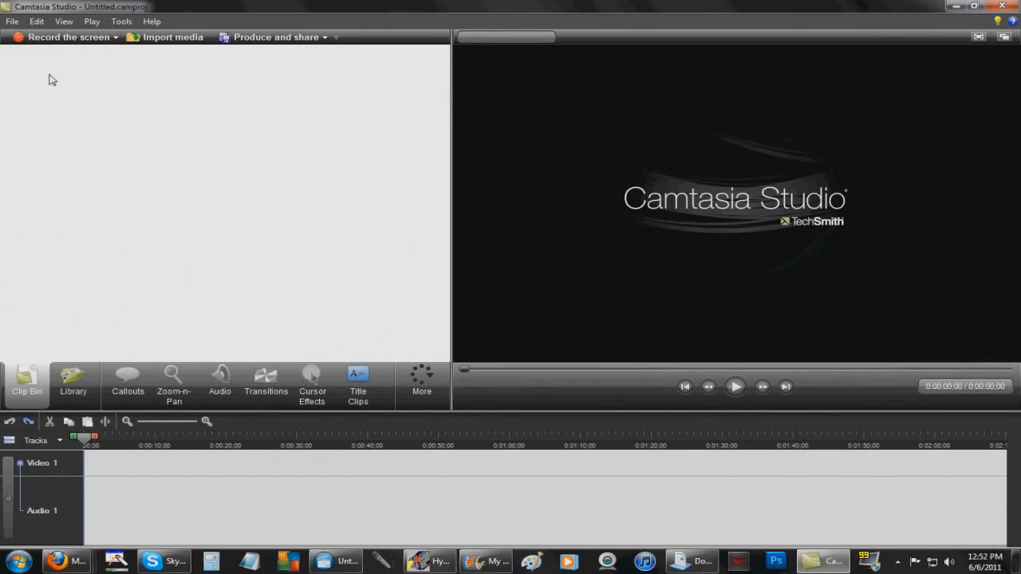
Launch Camtasia's screen recorder, dismiss the hotkey conflict warning, and close it without recording
click(48, 38)
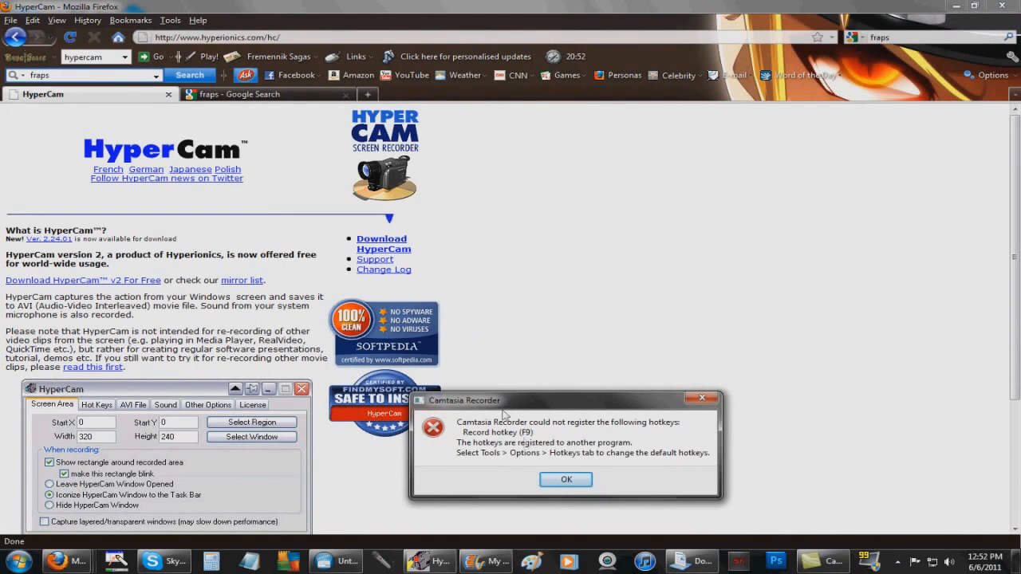
click(566, 479)
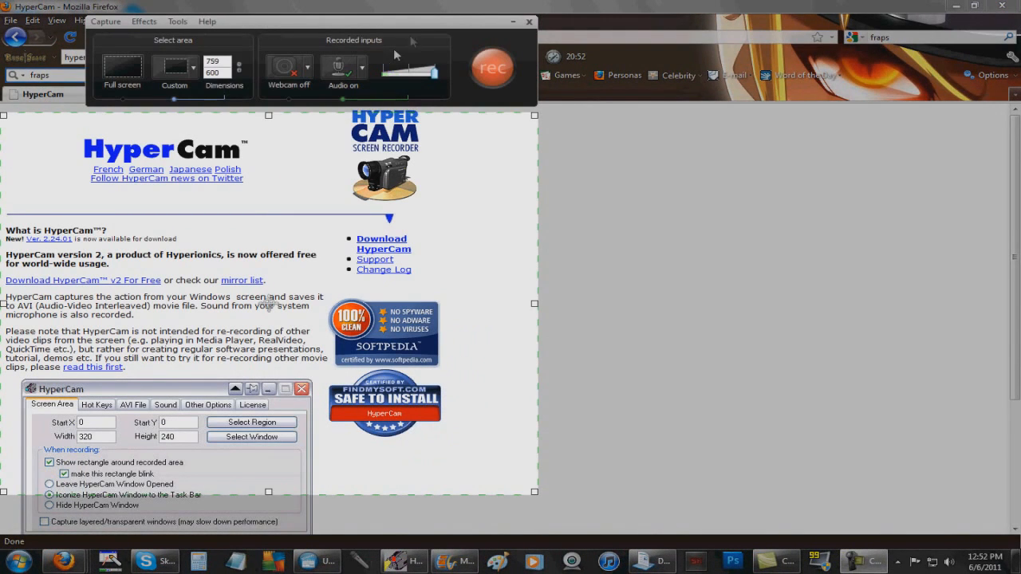
click(529, 22)
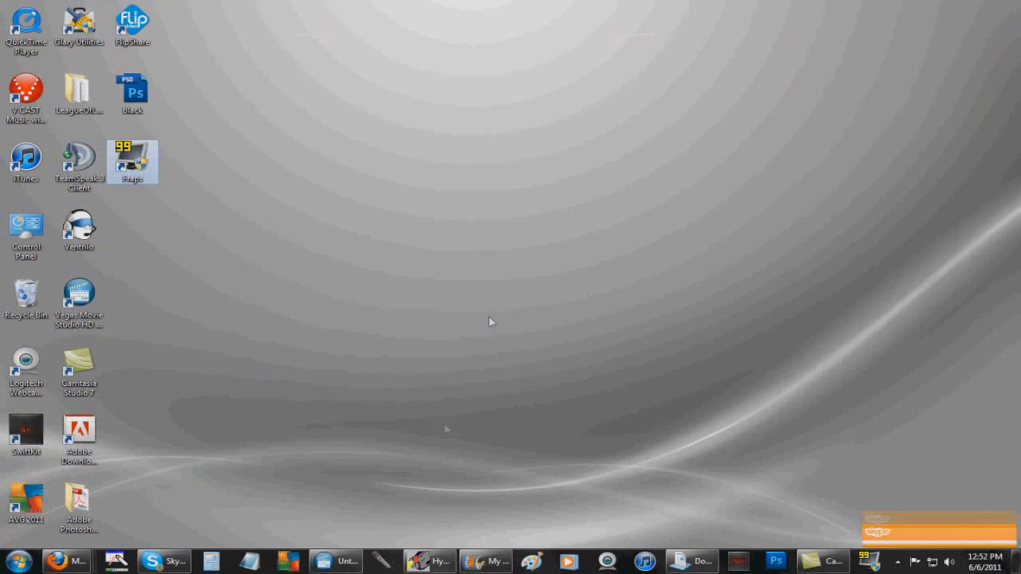
Dismiss the Skype notification and restore the HyperCam window, moving it further left
click(1007, 511)
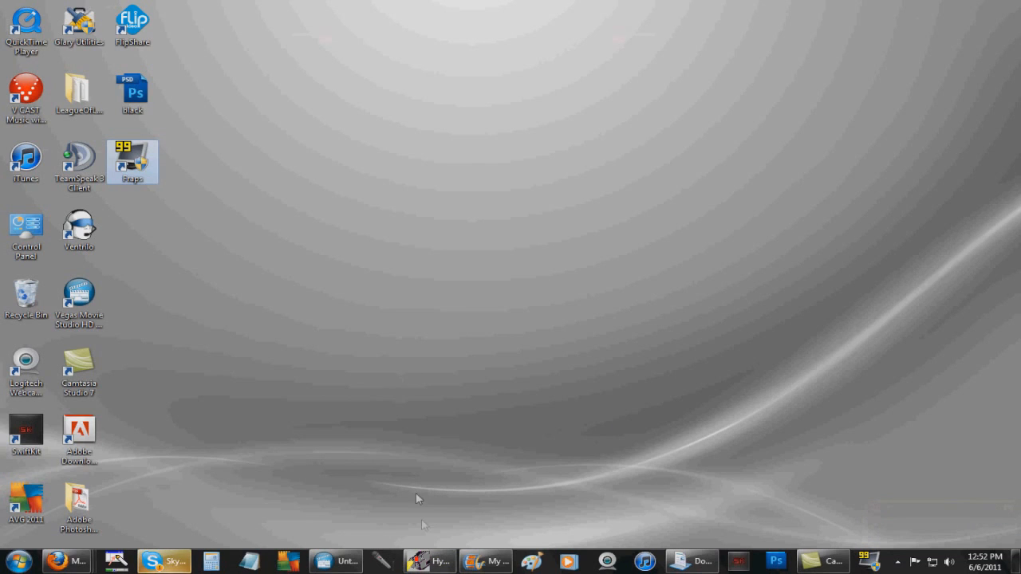
click(431, 562)
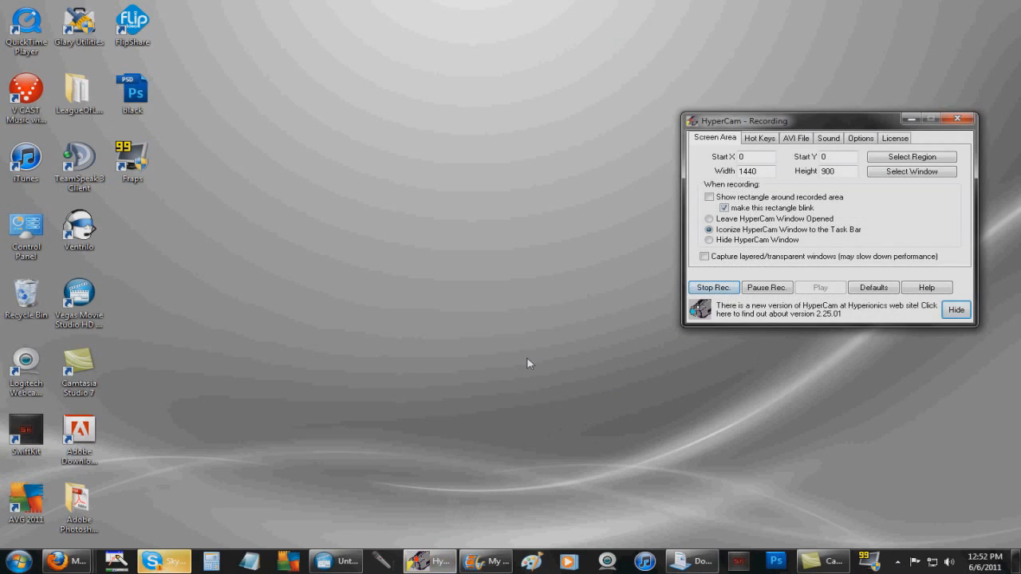
drag(742, 120, 660, 87)
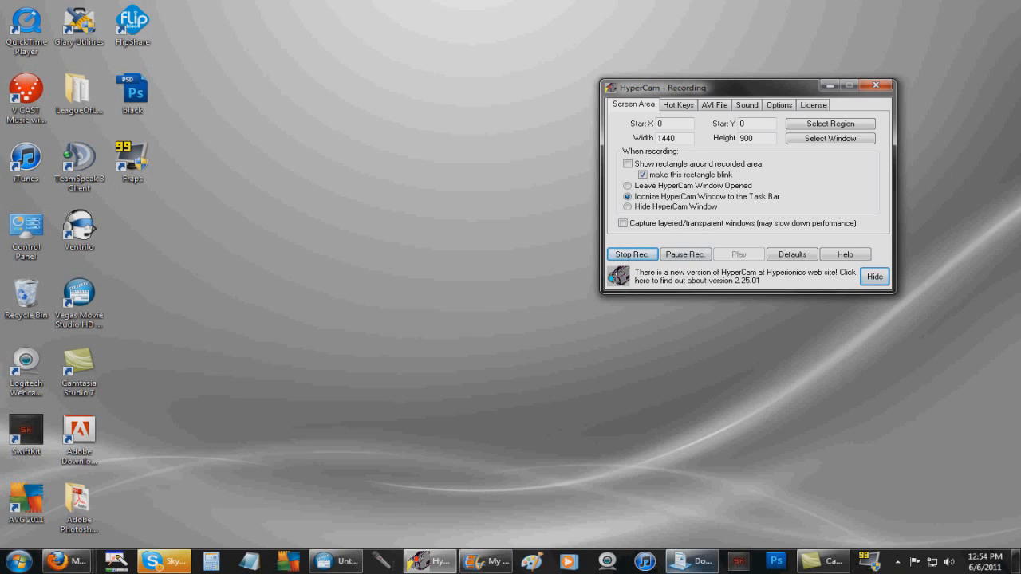
Reposition the HyperCam window and view its hot keys: F6 start/stop, F9 pause, F4 single frame
click(831, 87)
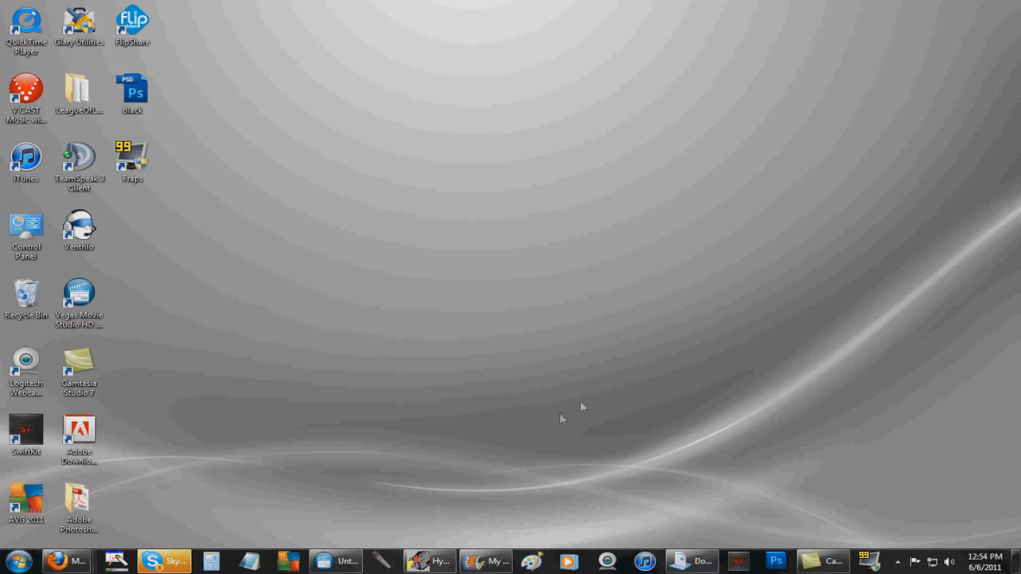
click(431, 561)
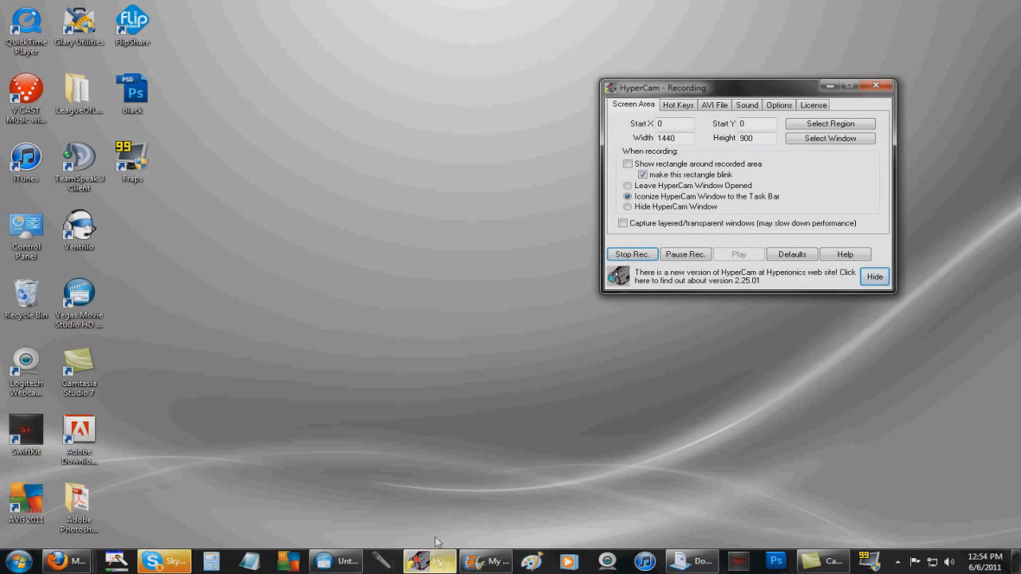
drag(685, 95, 783, 72)
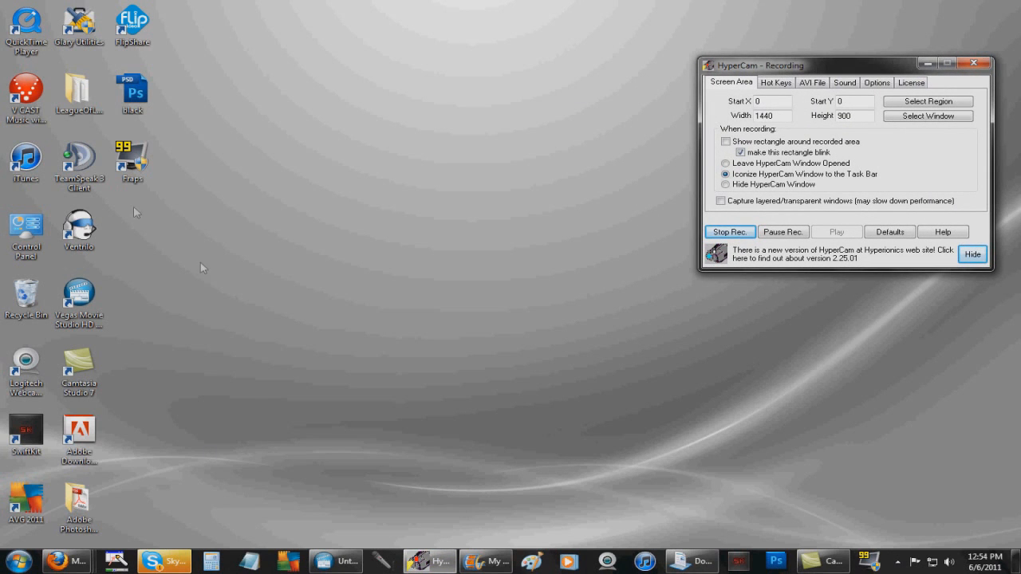
drag(805, 67, 750, 51)
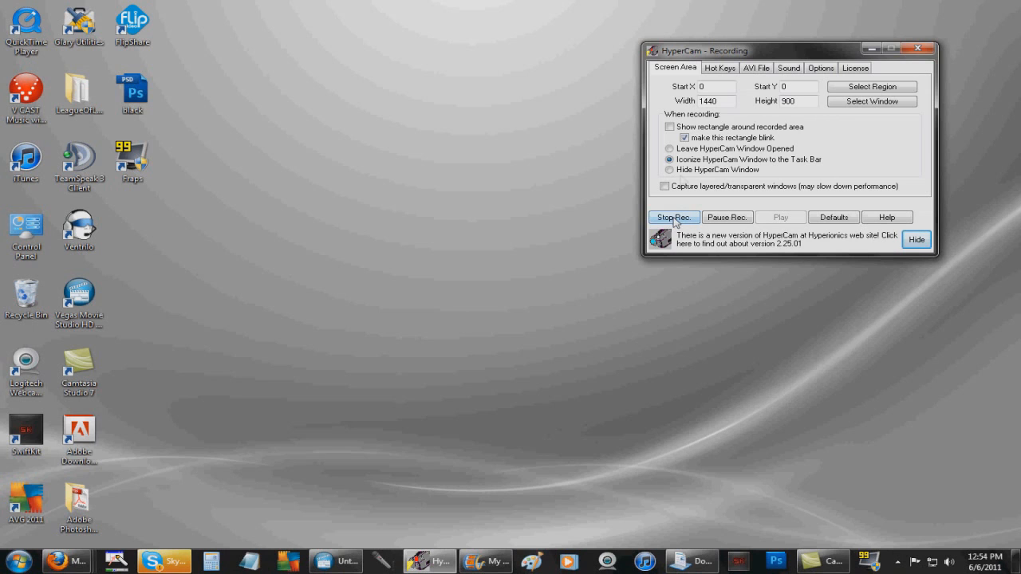
click(720, 70)
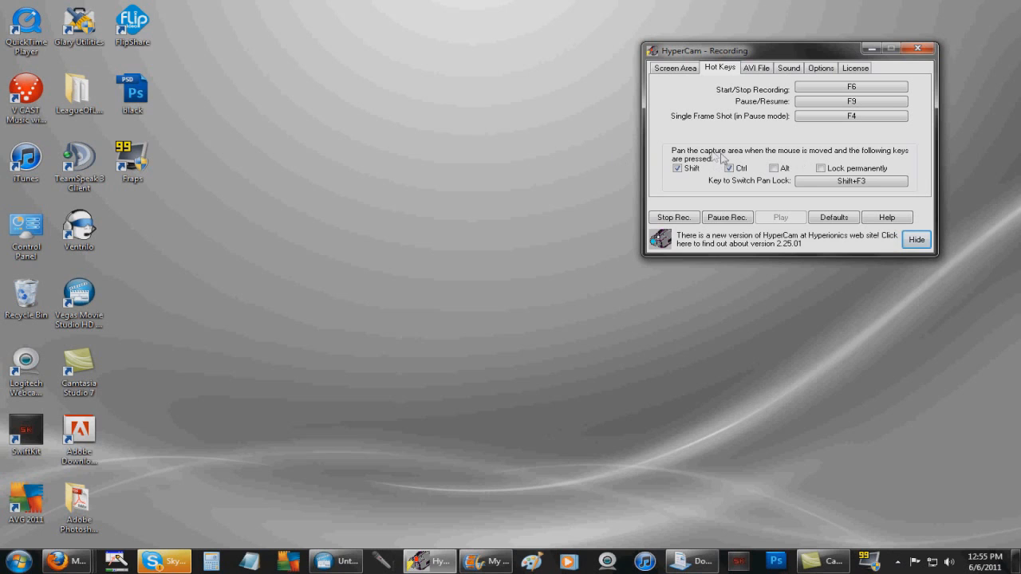
Turn on 'Add sequential number to the file name' for HyperCam's AVI output
click(757, 71)
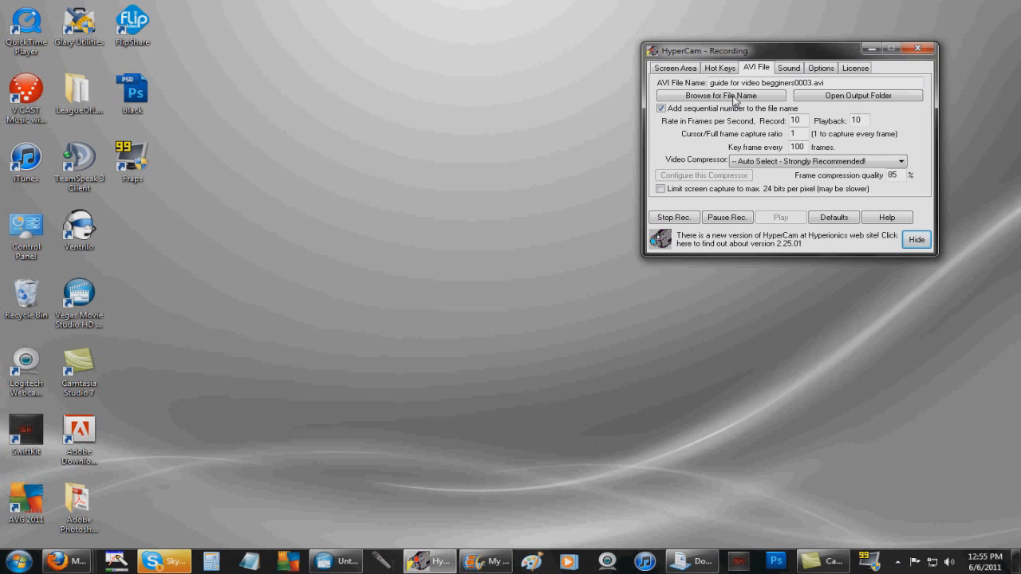
drag(749, 56, 786, 30)
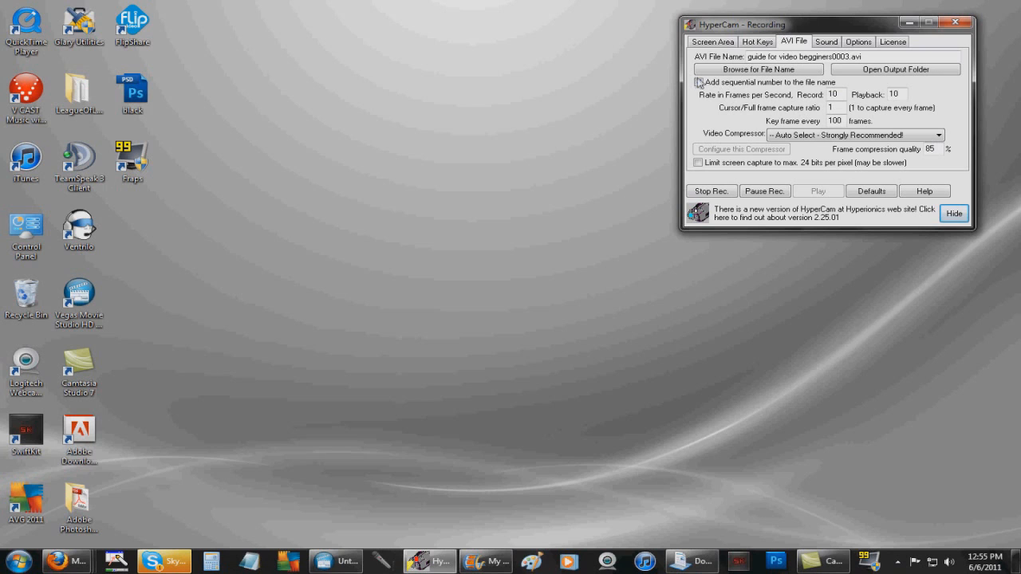
click(697, 82)
click(18, 562)
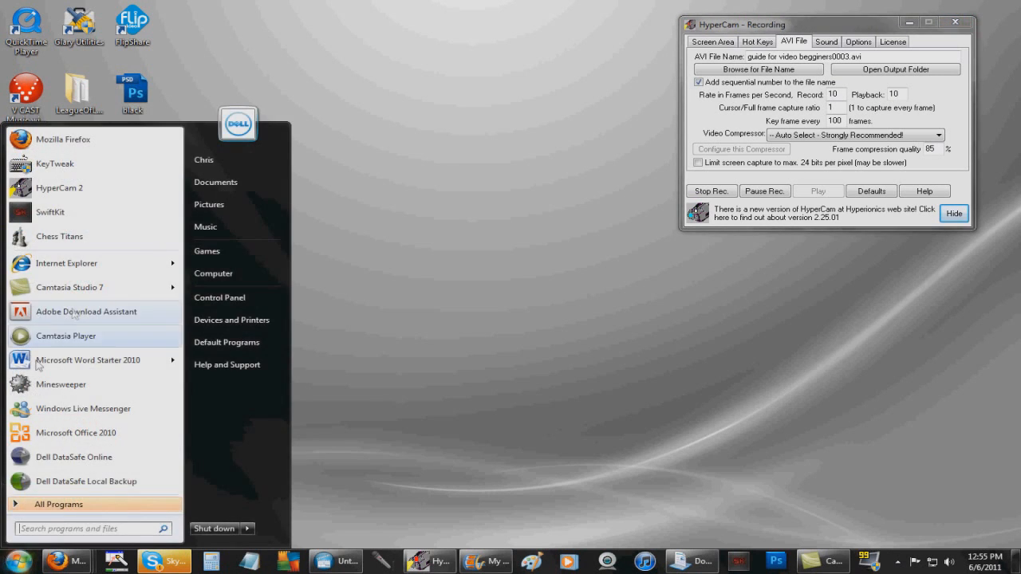
Open the Documents library on the left, then view HyperCam's 16-bit stereo 22050 Hz sound settings
click(215, 182)
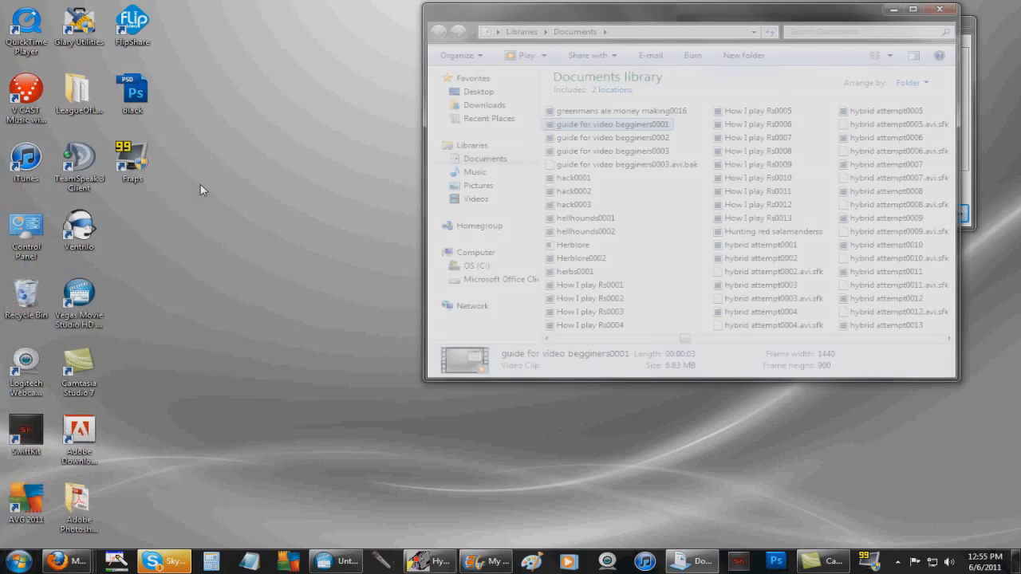
drag(645, 23, 304, 42)
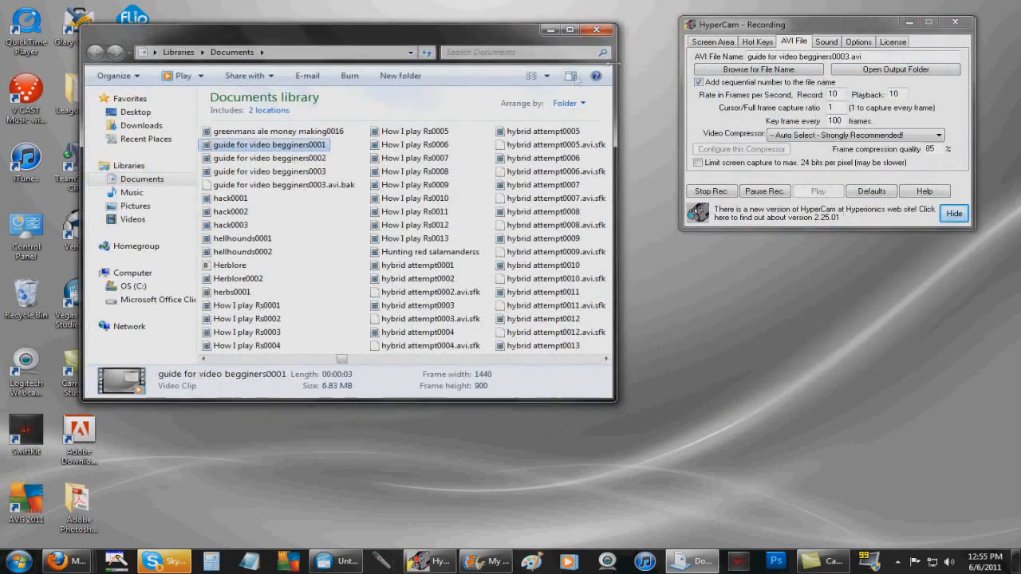
drag(337, 359, 271, 359)
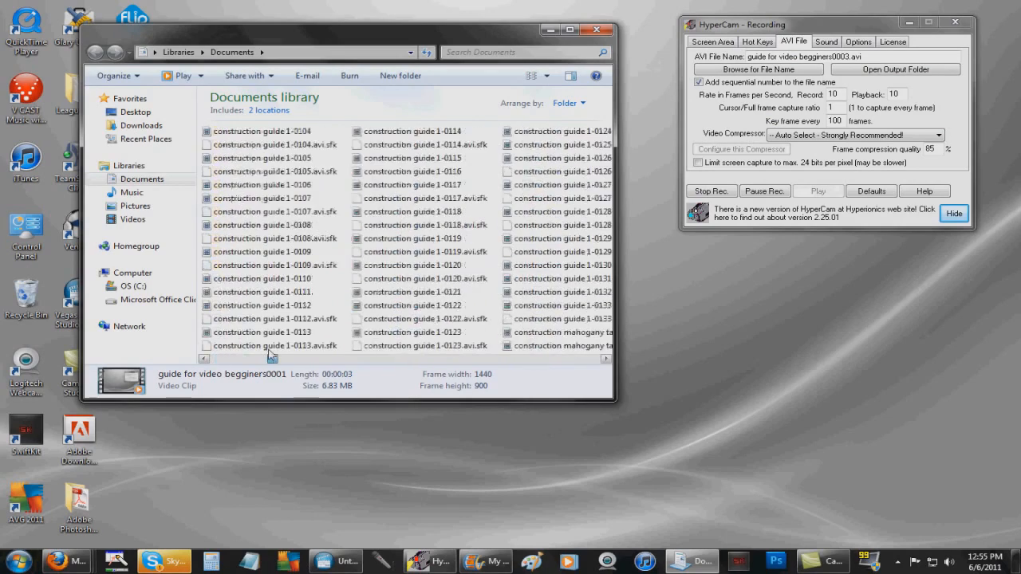
click(130, 165)
double_click(355, 146)
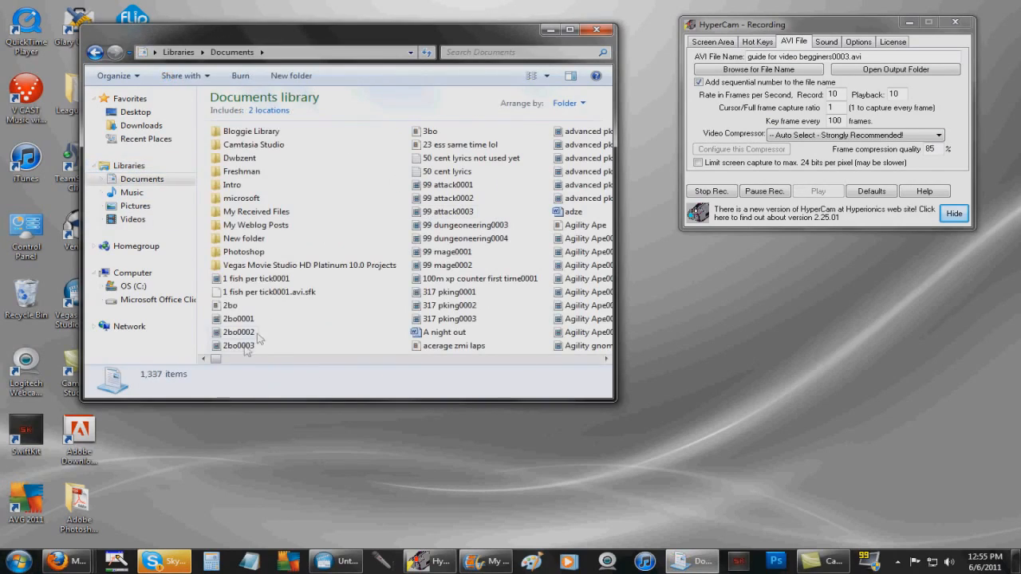
drag(219, 360, 278, 360)
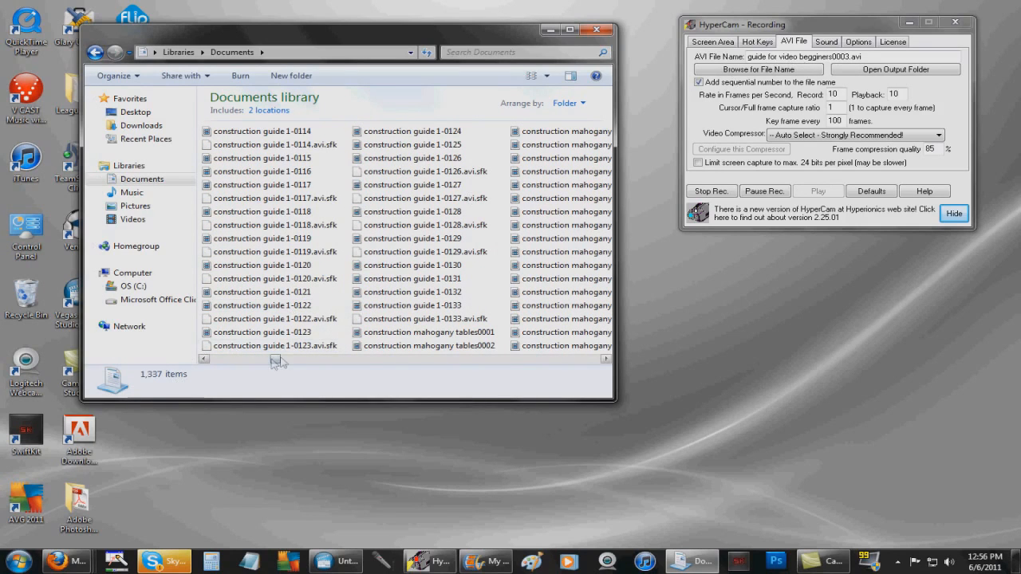
drag(278, 360, 346, 356)
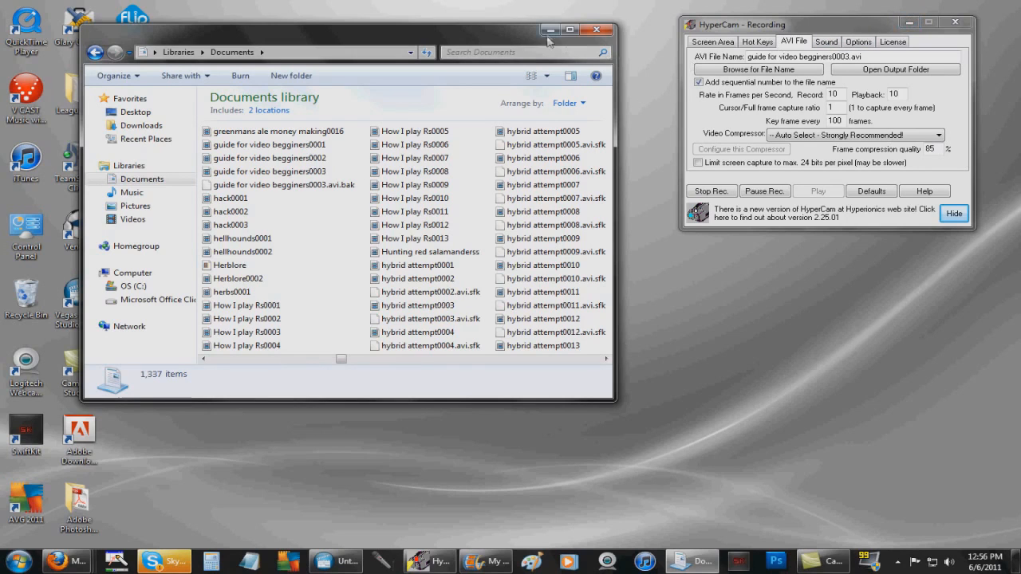
click(821, 41)
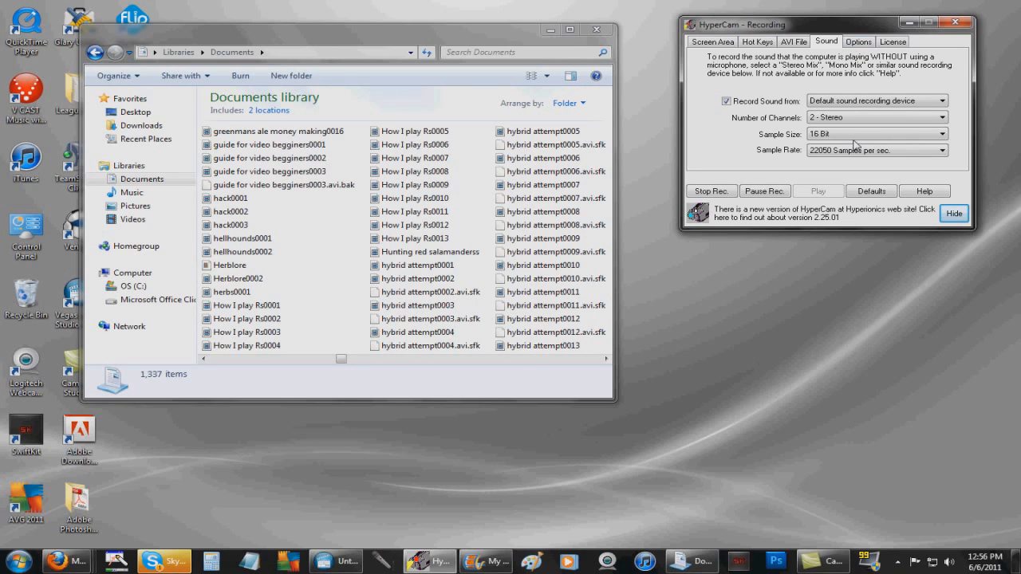
Check HyperCam's cursor and licence tabs, ending on the 1440 × 900 screen area at 0,0
click(865, 44)
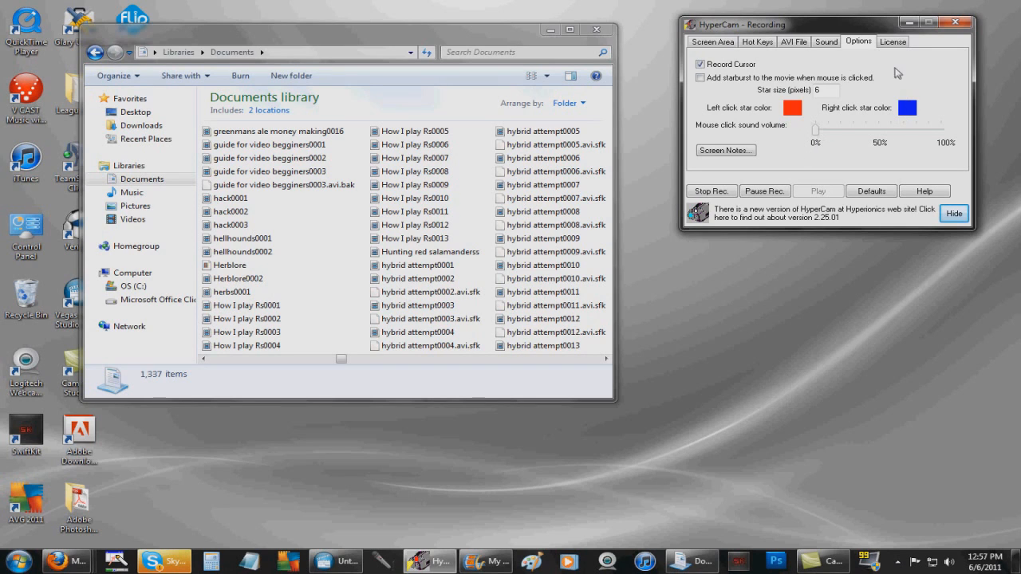
click(892, 43)
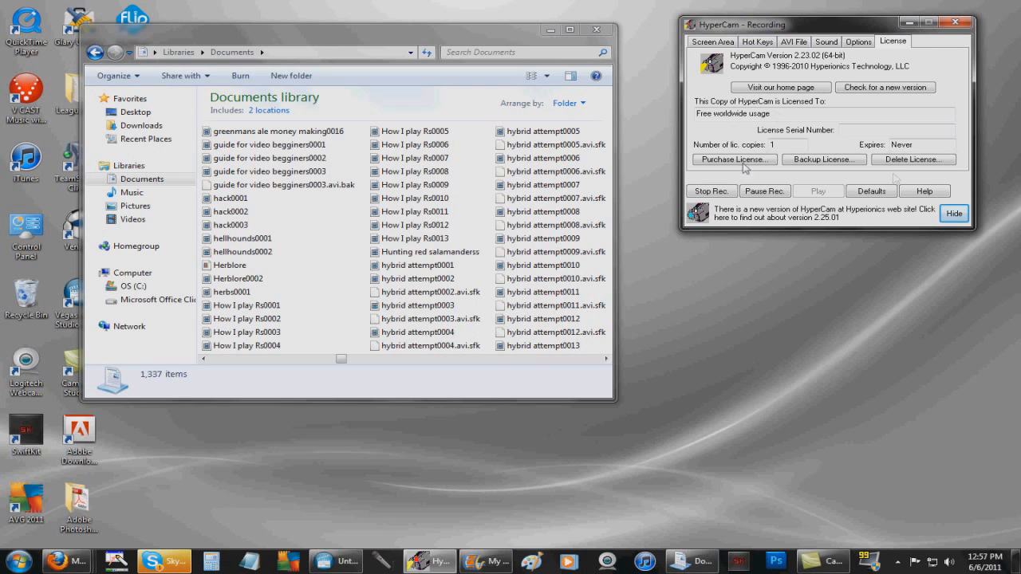
click(720, 43)
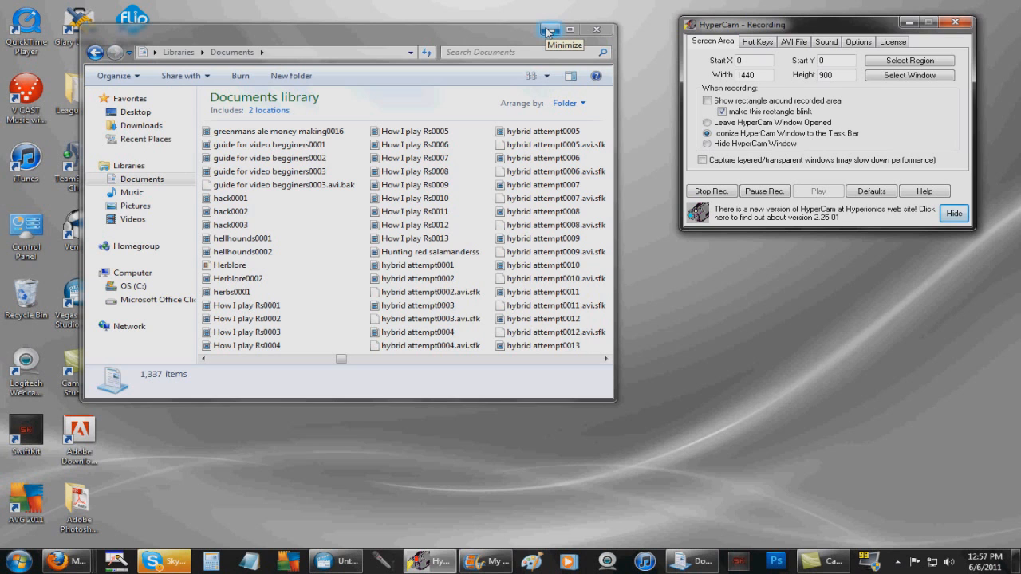
Minimize the Documents window and bring the empty My Movie project back to the front
click(548, 30)
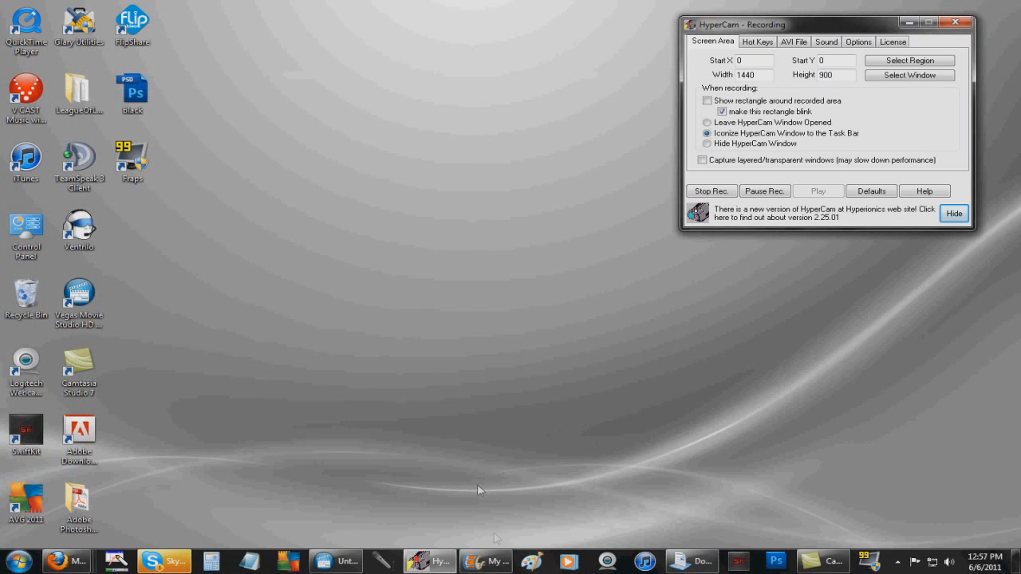
click(490, 561)
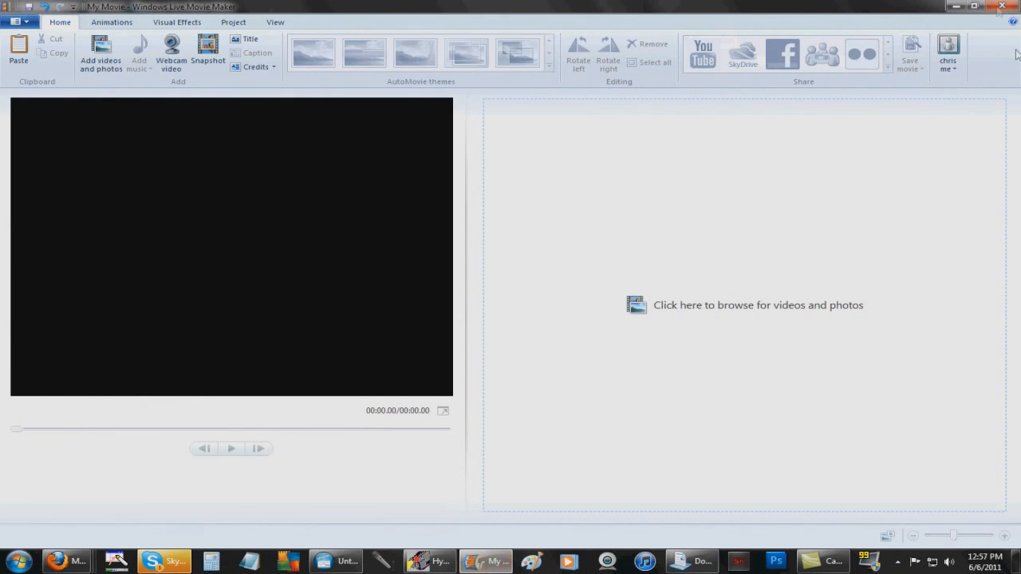
click(959, 6)
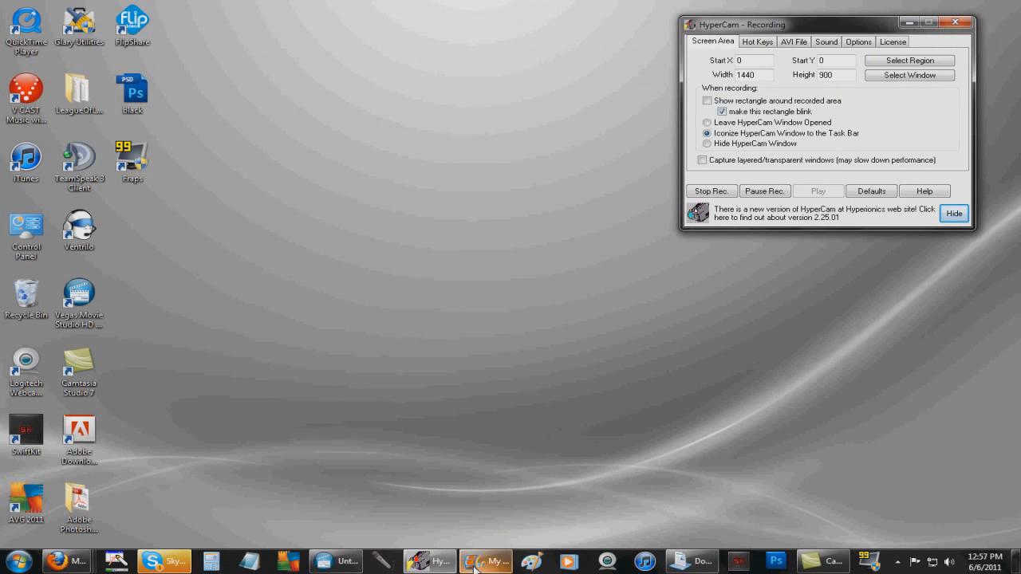
mouse_move(475, 567)
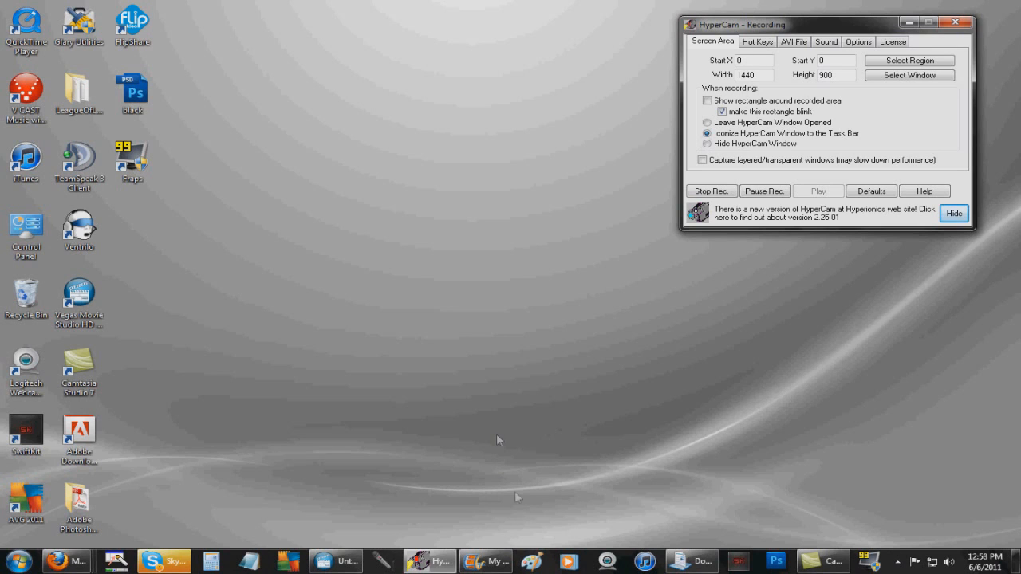
click(490, 561)
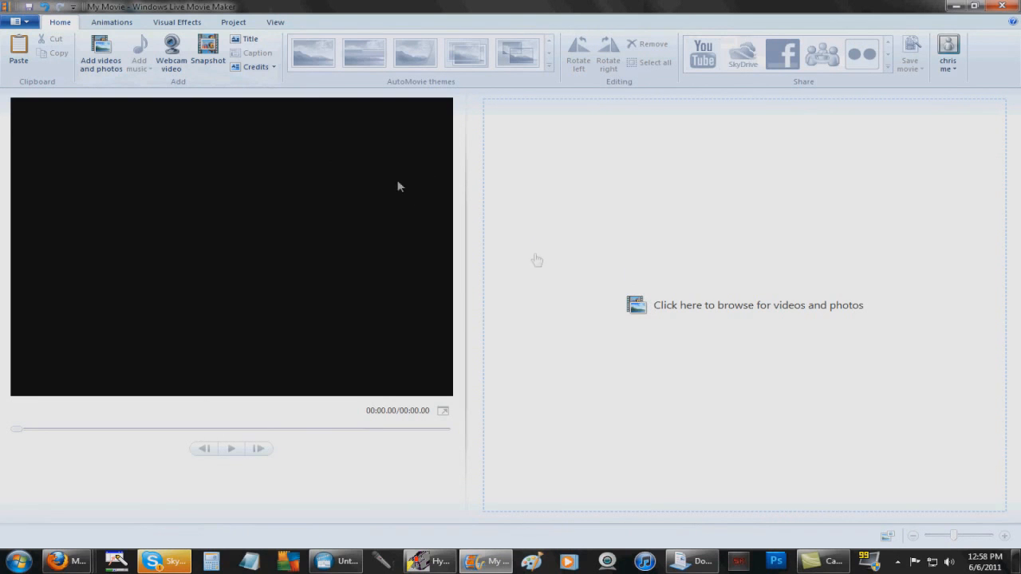
Browse the Documents library and add the guide for video begginers recording to the storyboard
click(660, 313)
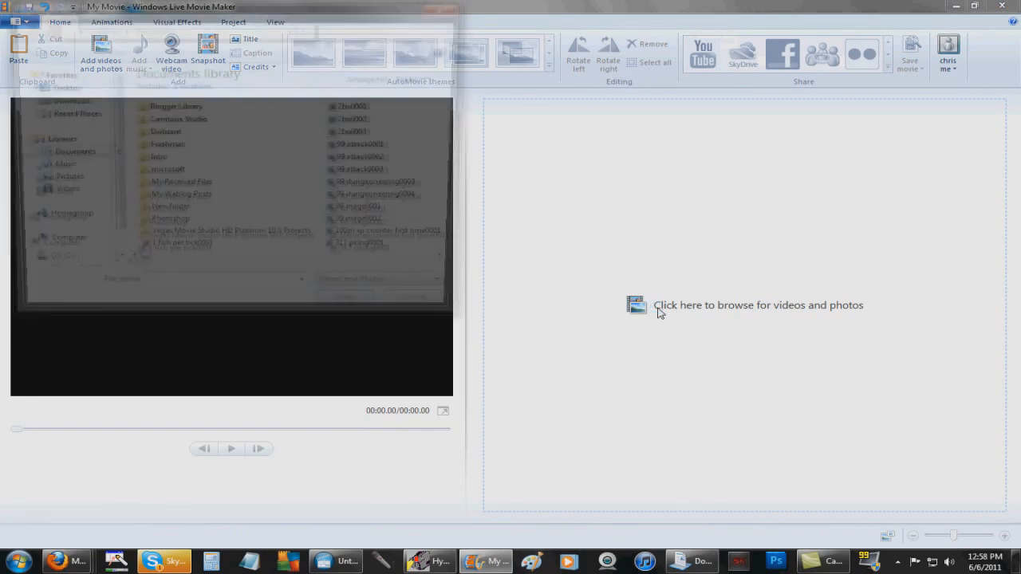
drag(154, 270, 245, 261)
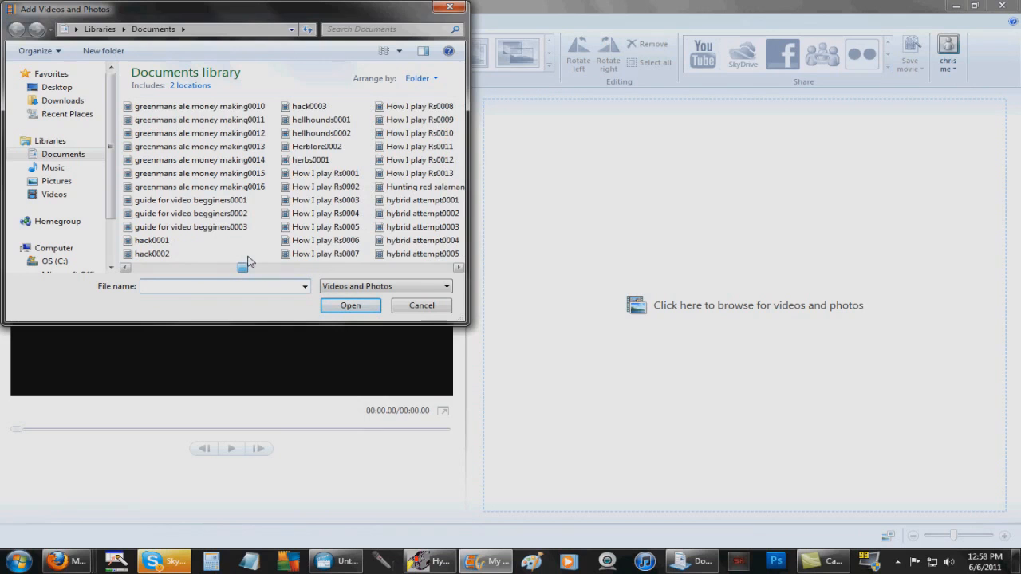
double_click(233, 205)
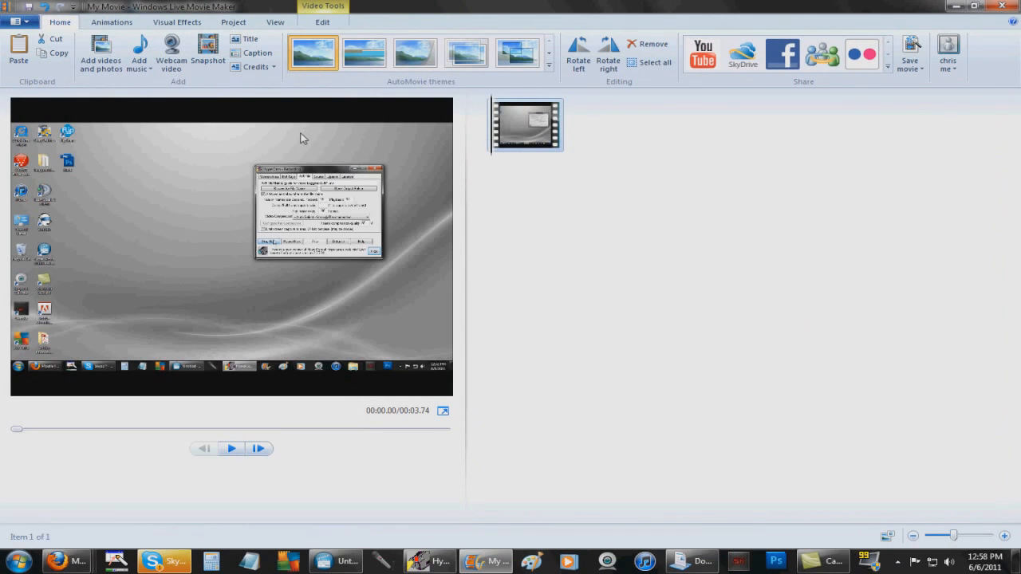
Play the 3.74-second clip in the preview, then open Add videos and photos again
click(231, 449)
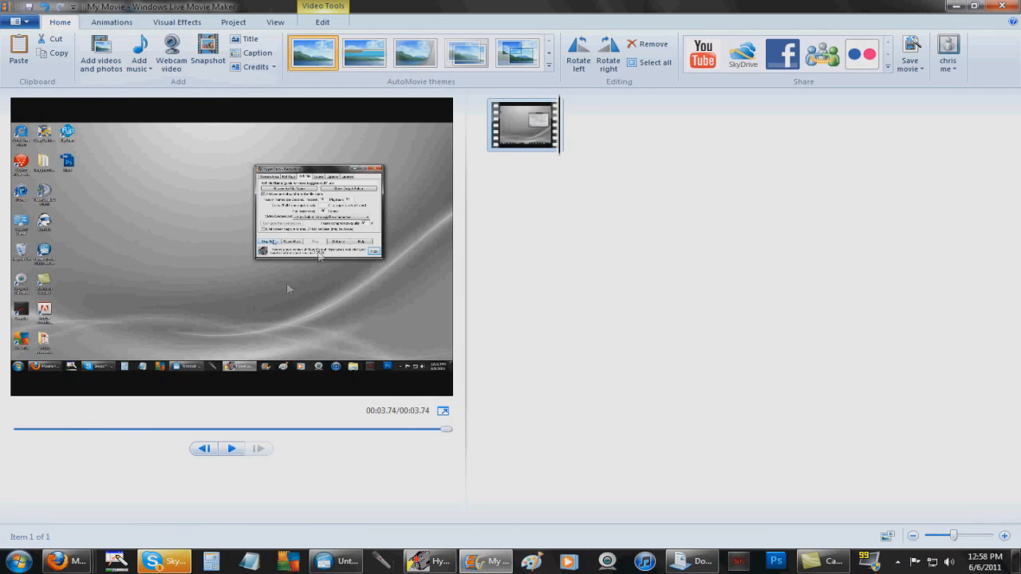
click(111, 52)
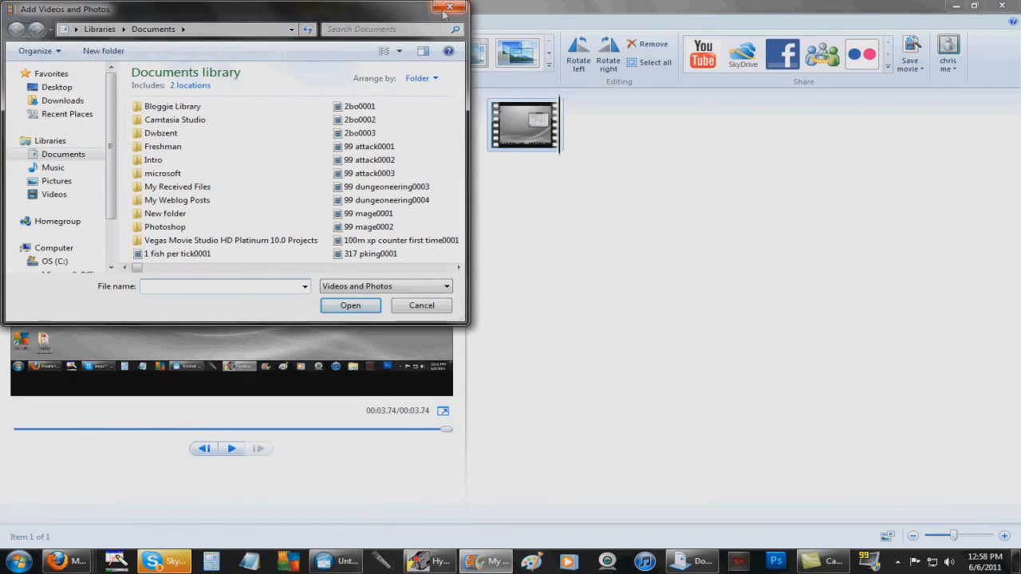
Add '06 If I Had' from the Music library as background music for the clip
click(446, 8)
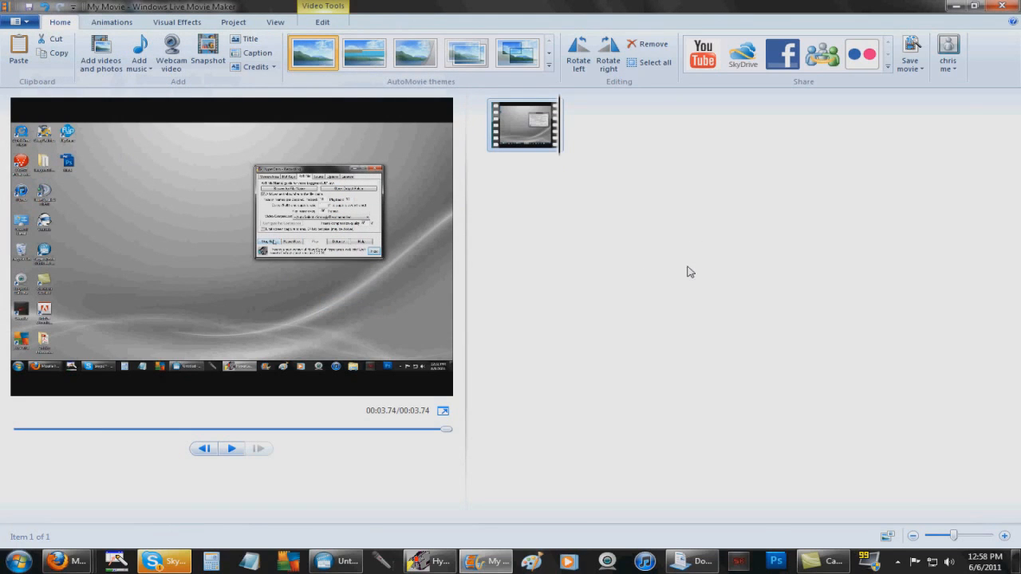
click(106, 59)
drag(137, 272, 186, 259)
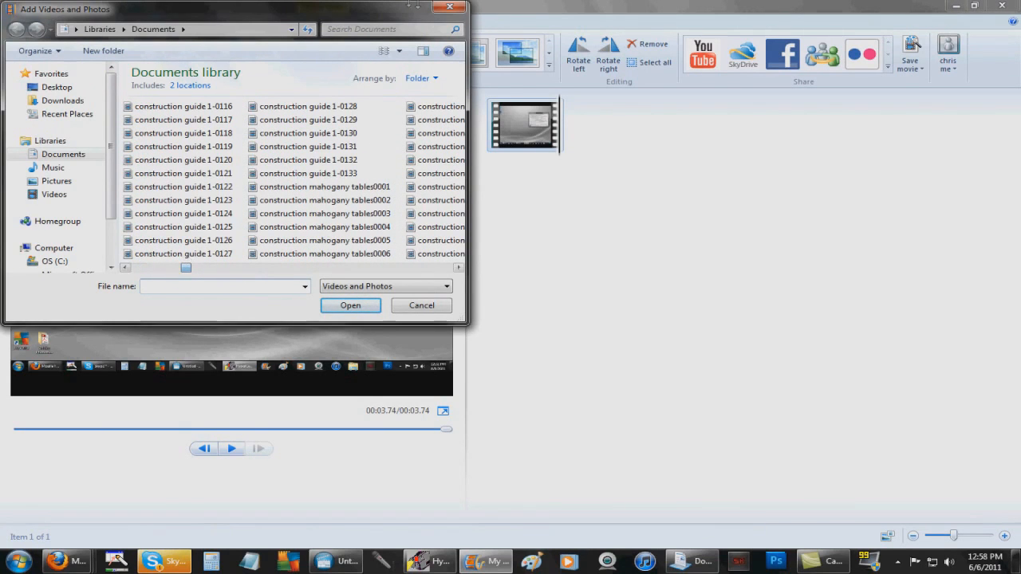
click(450, 6)
click(139, 45)
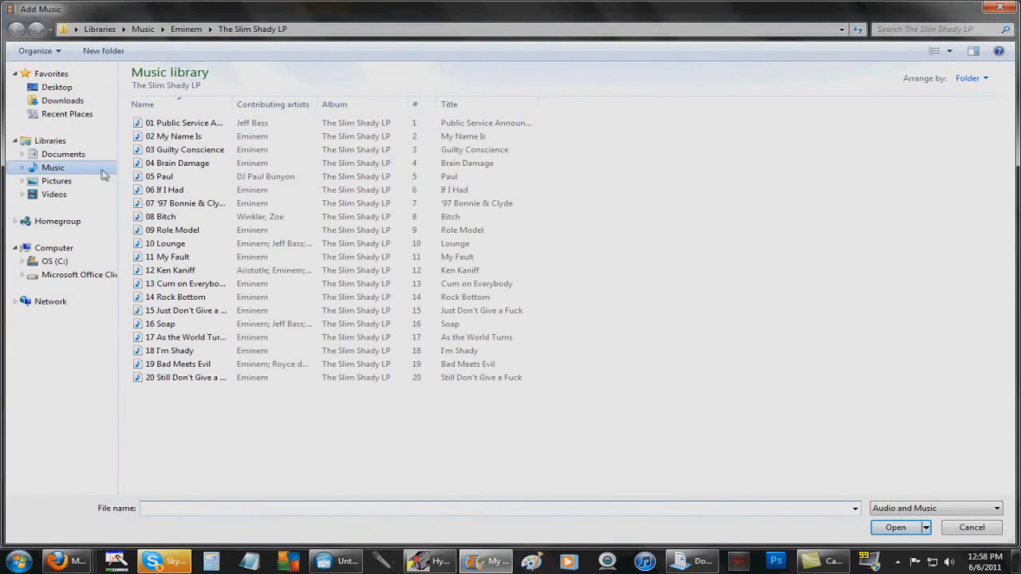
double_click(203, 189)
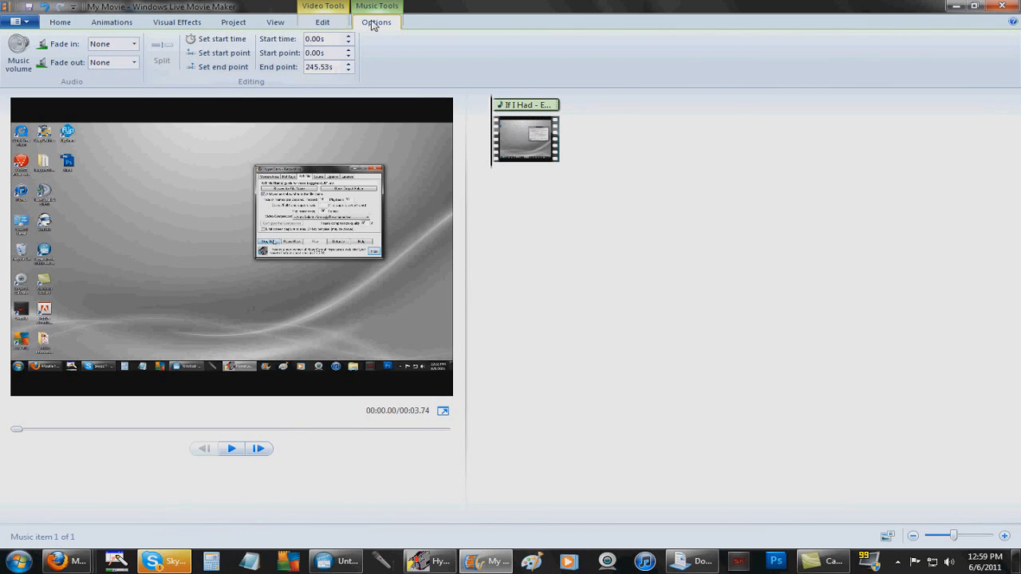
Drag the background music volume slider fully left, previewing the quieter mix along the way
click(62, 23)
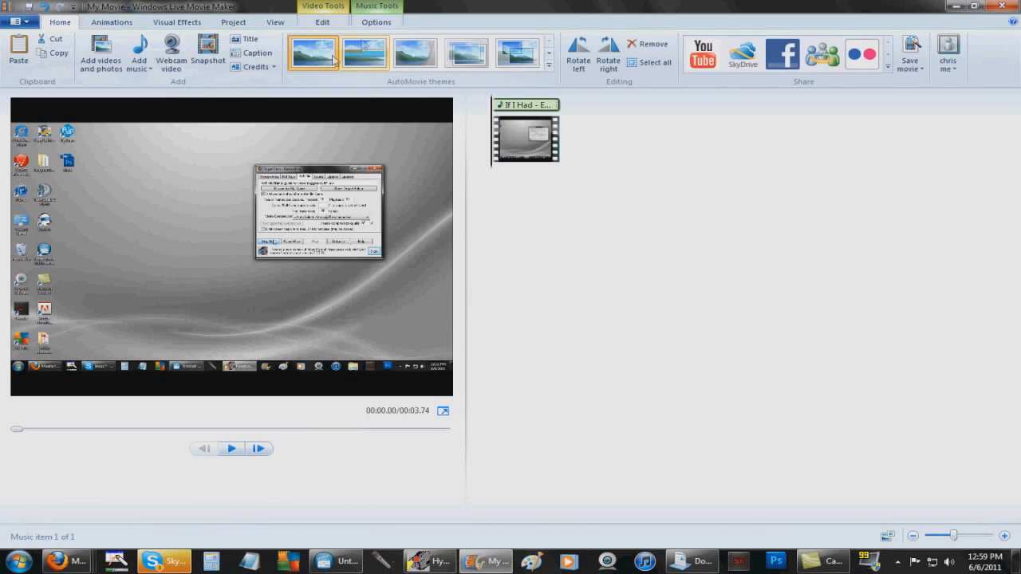
click(376, 23)
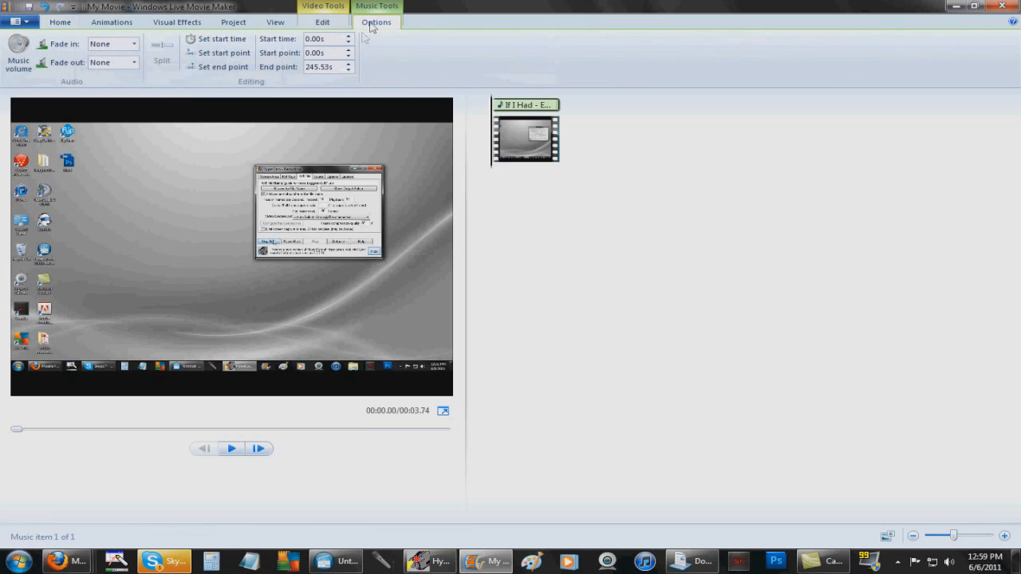
click(29, 60)
drag(75, 85, 30, 89)
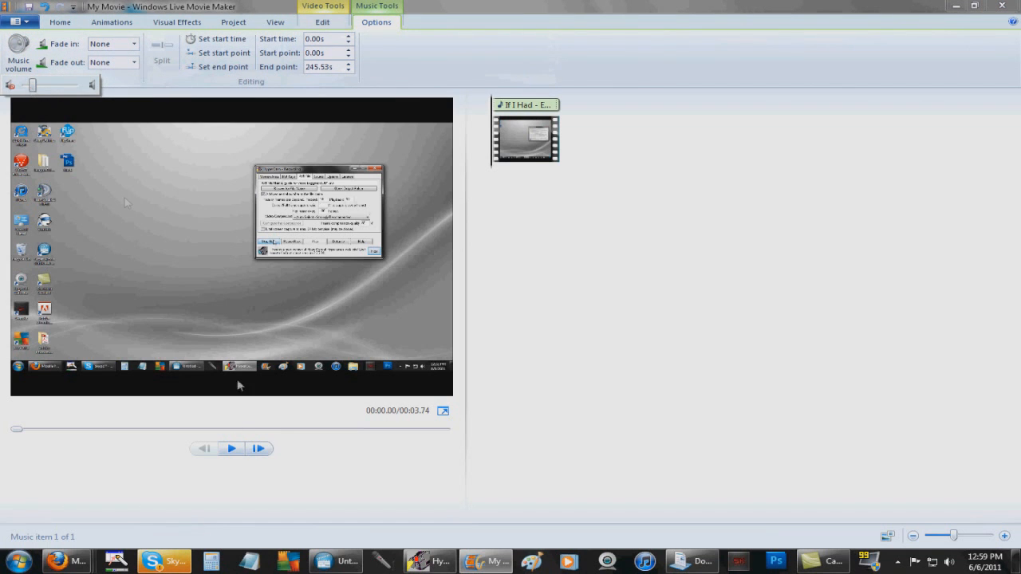
click(231, 449)
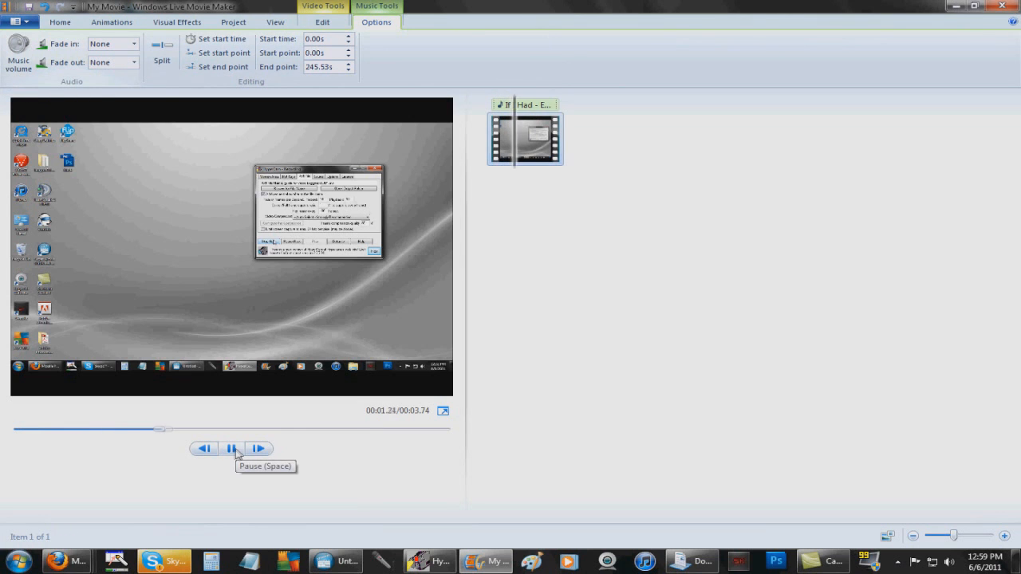
click(19, 54)
drag(32, 87, 29, 90)
click(229, 449)
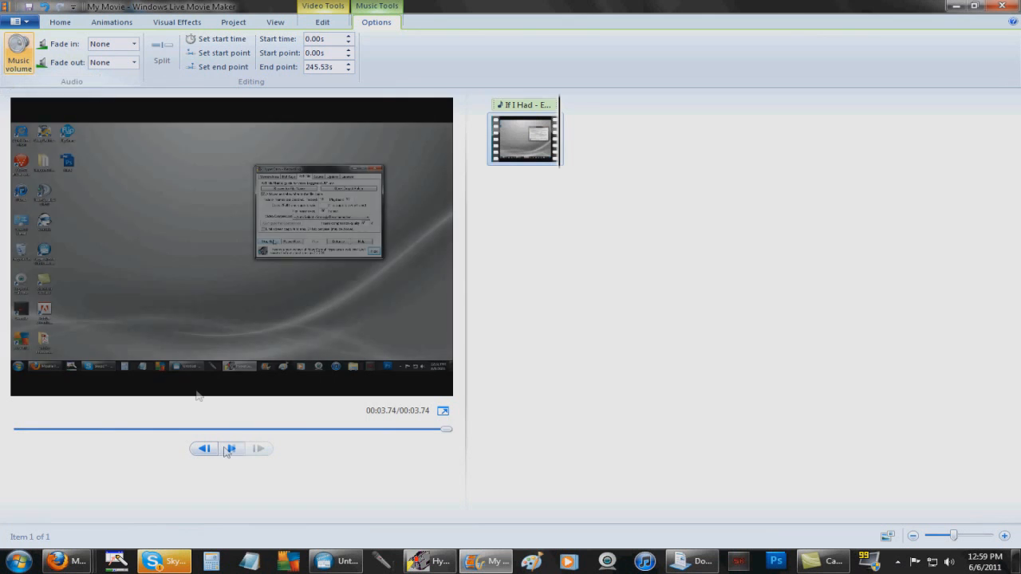
mouse_move(28, 86)
mouse_down()
mouse_move(70, 88)
mouse_move(20, 92)
mouse_up()
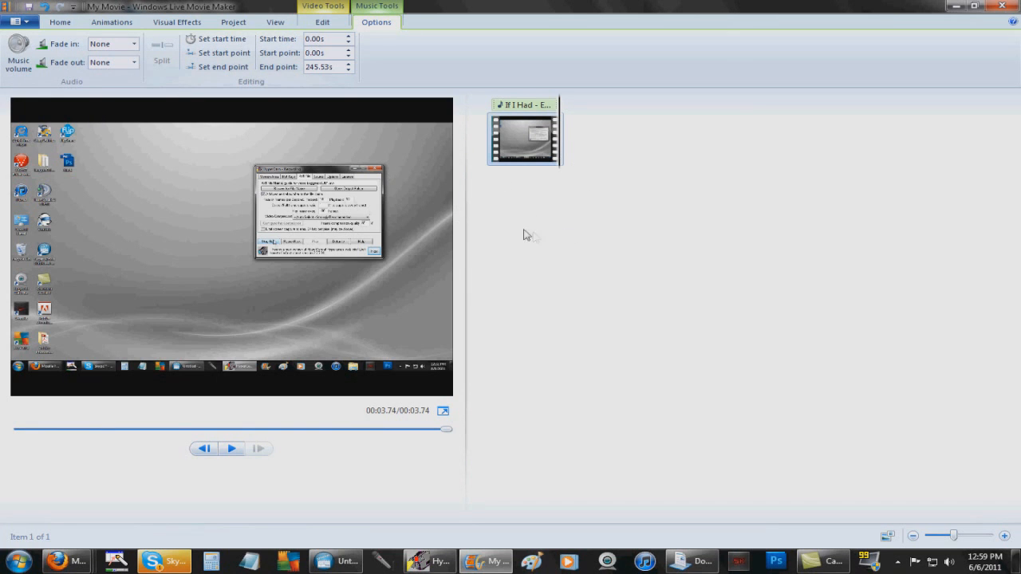
Check the video clip's volume setting and return the preview to the start
click(321, 24)
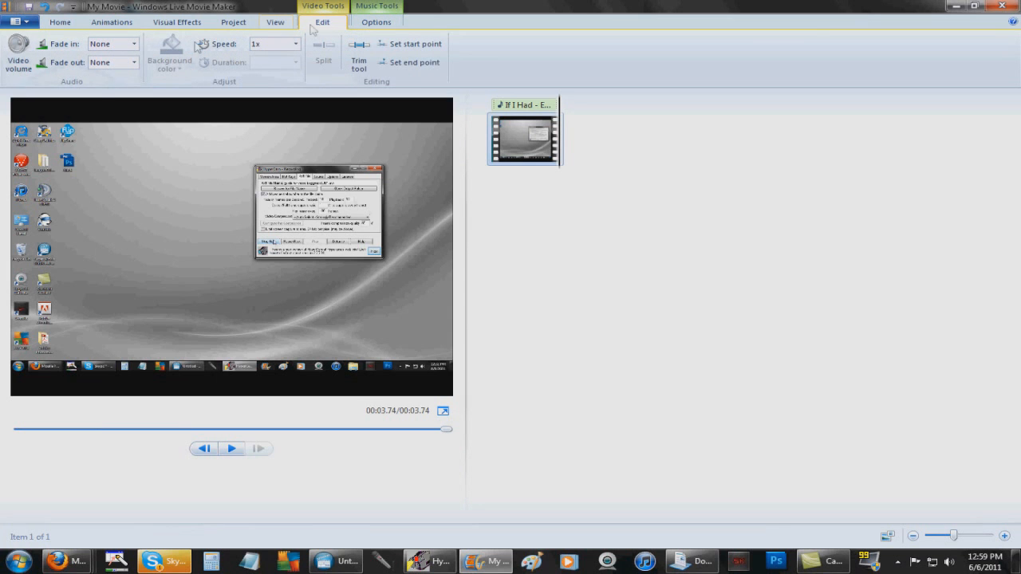
click(22, 58)
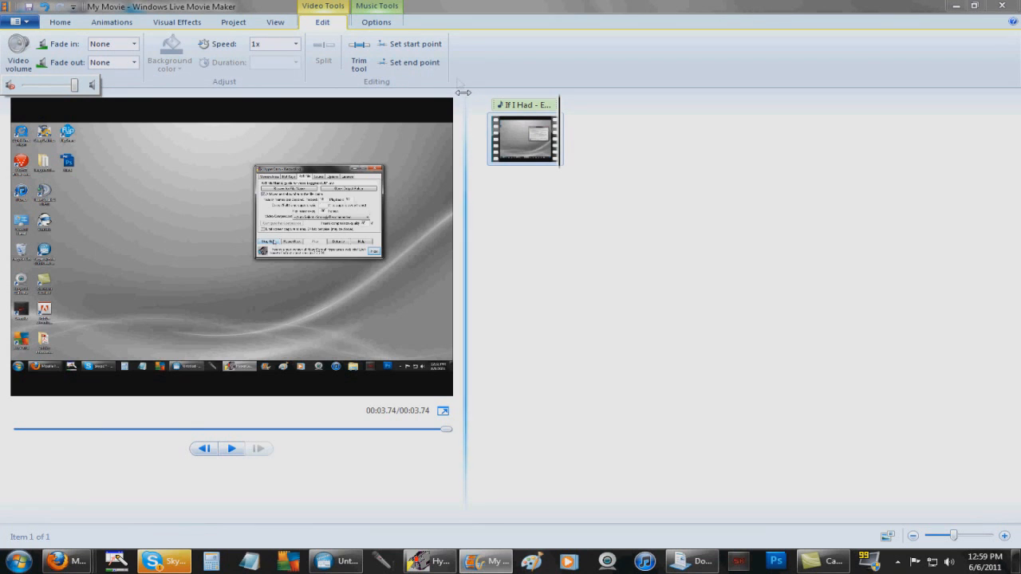
click(497, 67)
click(520, 141)
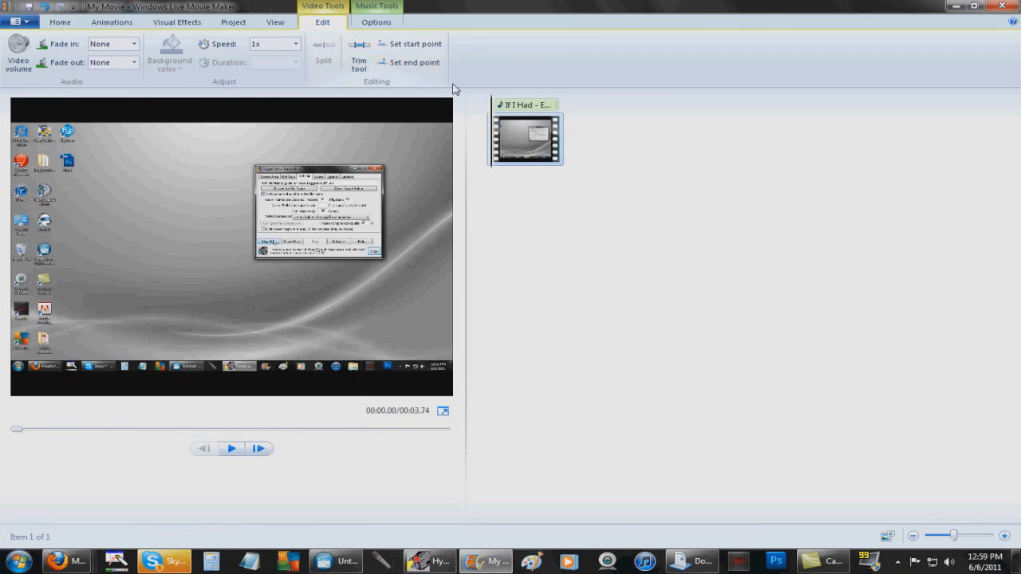
Play to 00:02.64 and split the clip in two there
drag(494, 139, 527, 141)
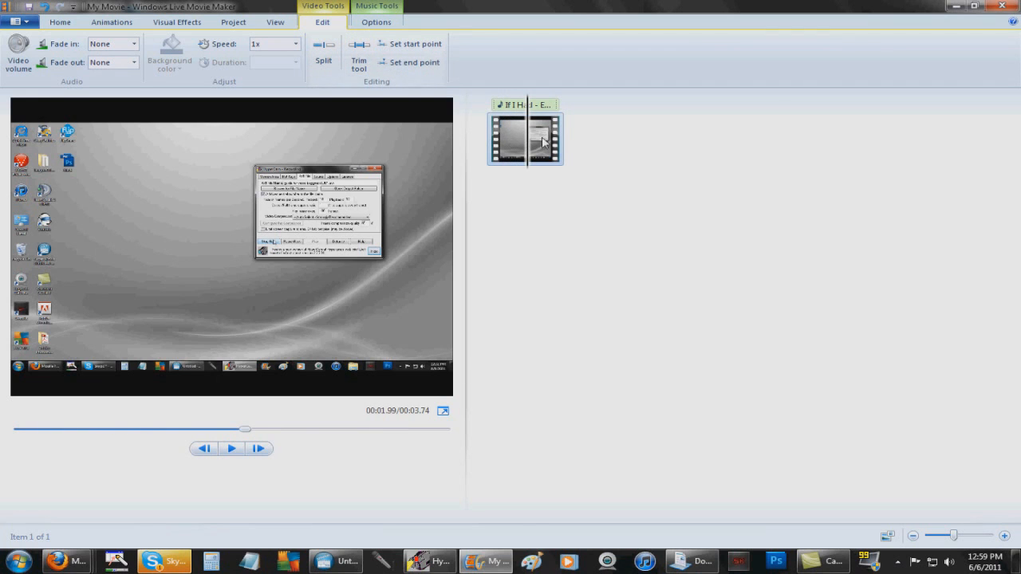
right_click(528, 143)
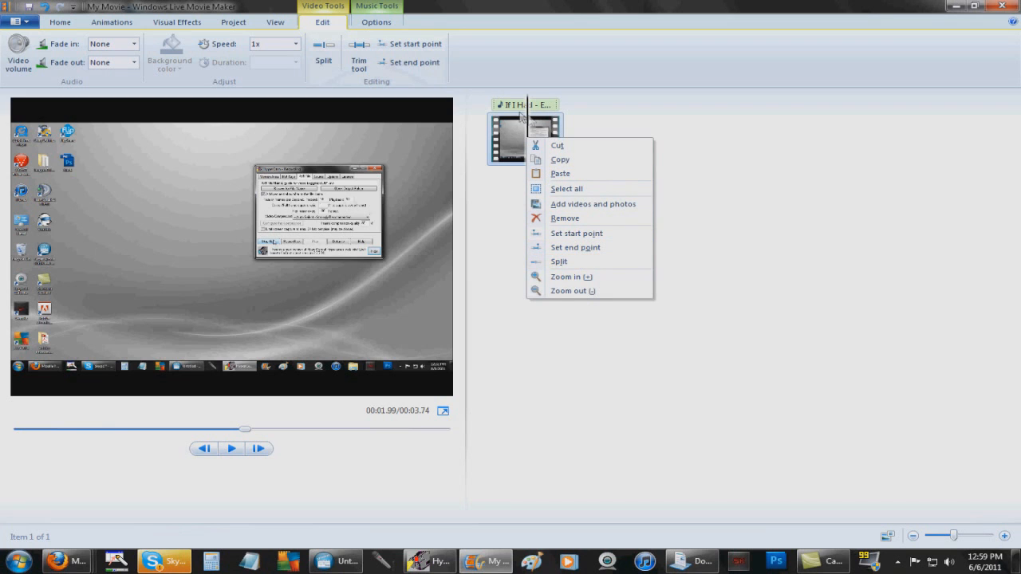
click(521, 130)
mouse_move(528, 137)
mouse_down()
mouse_move(497, 138)
mouse_move(514, 137)
mouse_up()
click(231, 448)
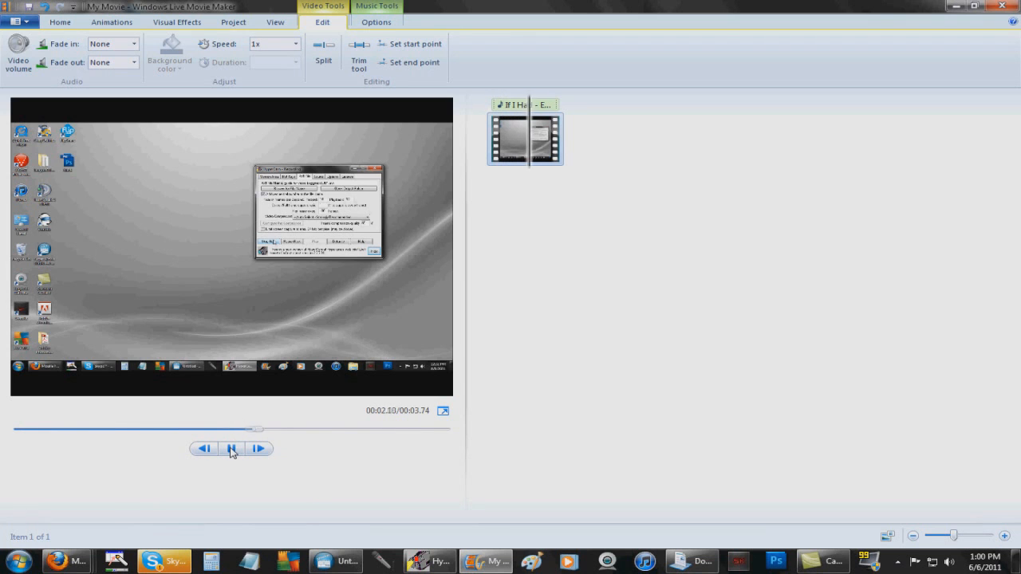
click(231, 448)
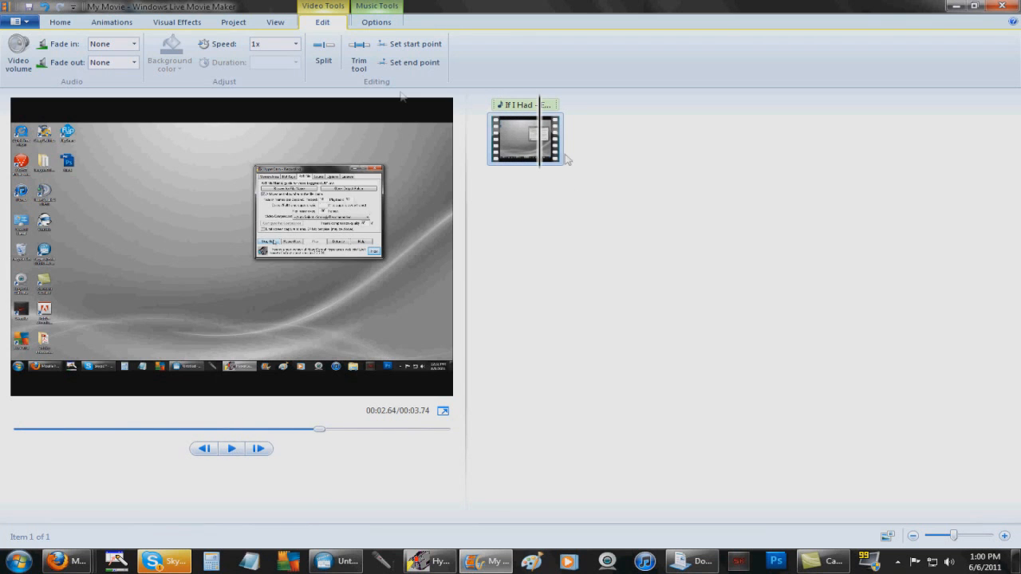
right_click(540, 124)
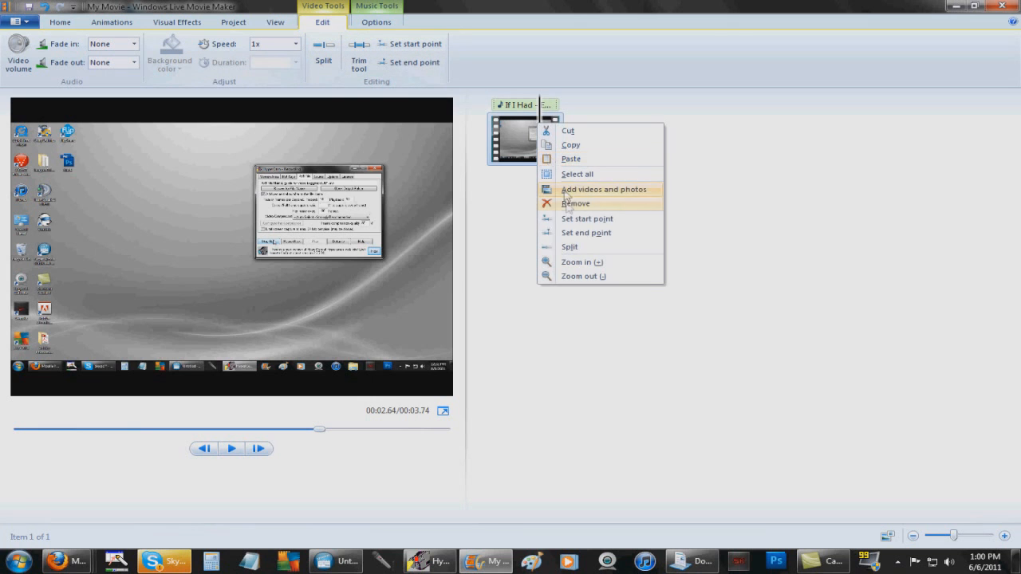
click(575, 246)
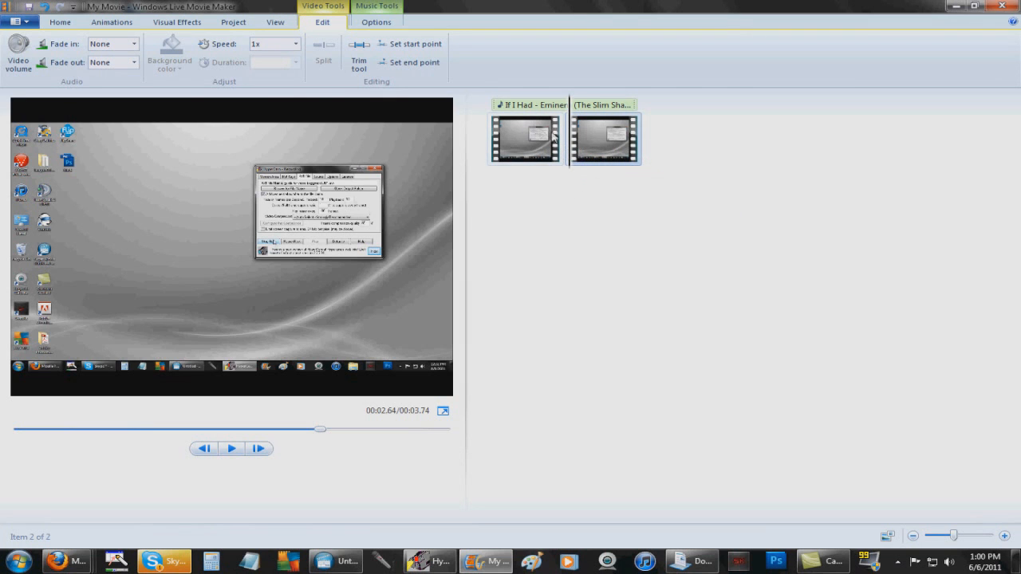
Preview the first clip and split it again at the playhead
drag(571, 152, 507, 151)
click(231, 449)
click(231, 449)
right_click(526, 146)
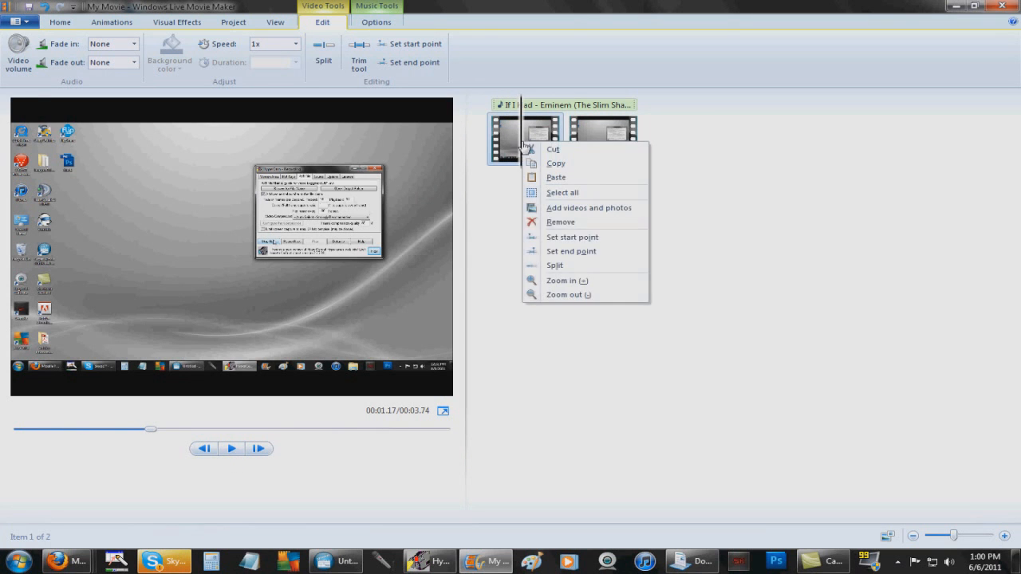
click(549, 264)
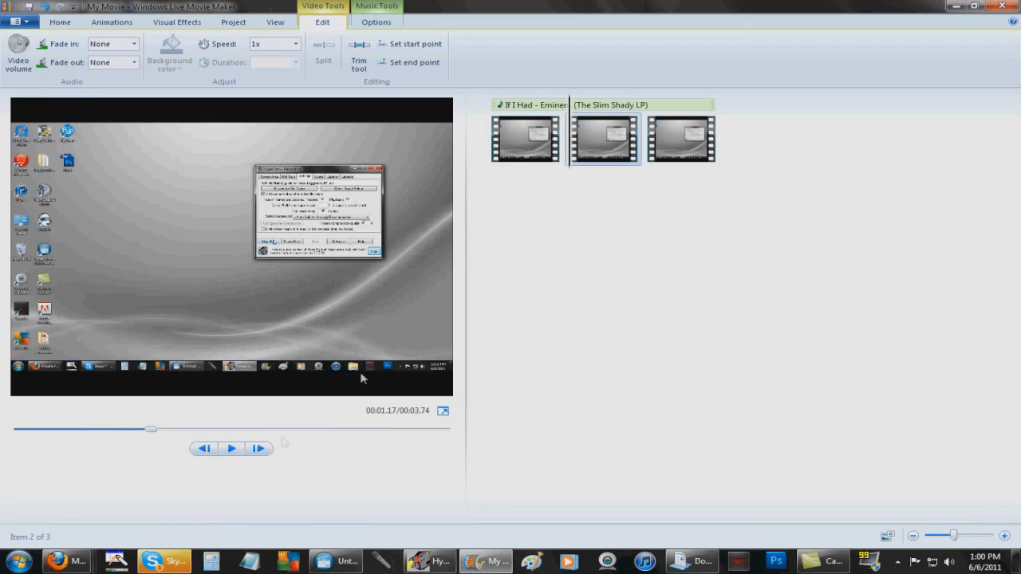
Split the second clip at 00:02.35 and remove the unwanted middle piece
click(236, 451)
click(236, 451)
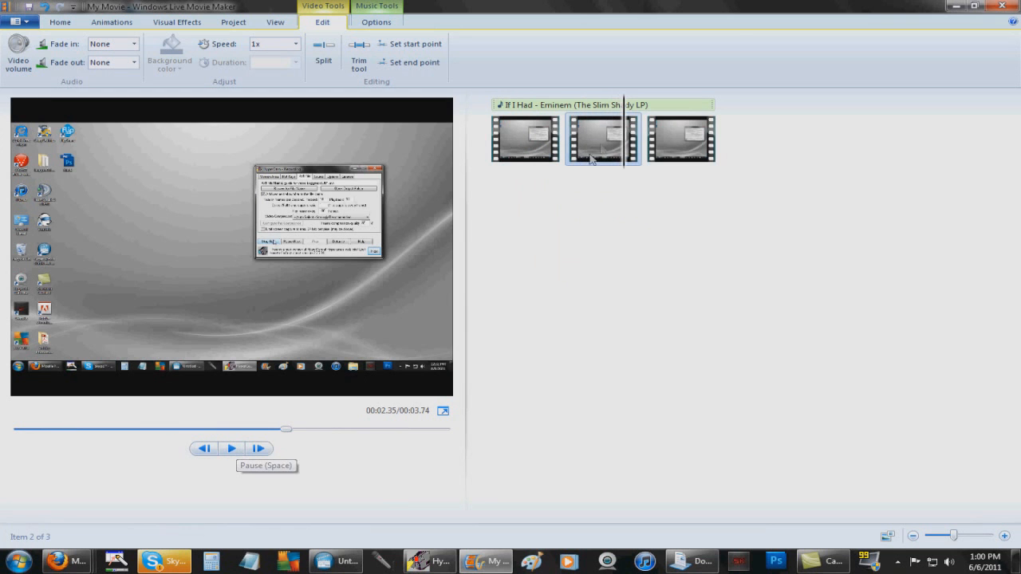
right_click(624, 135)
click(659, 258)
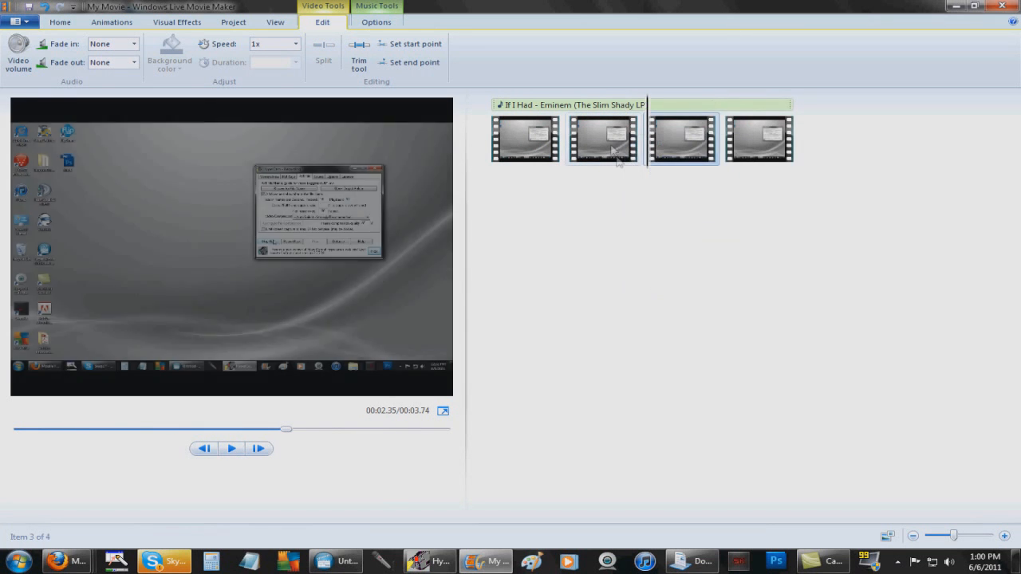
right_click(604, 149)
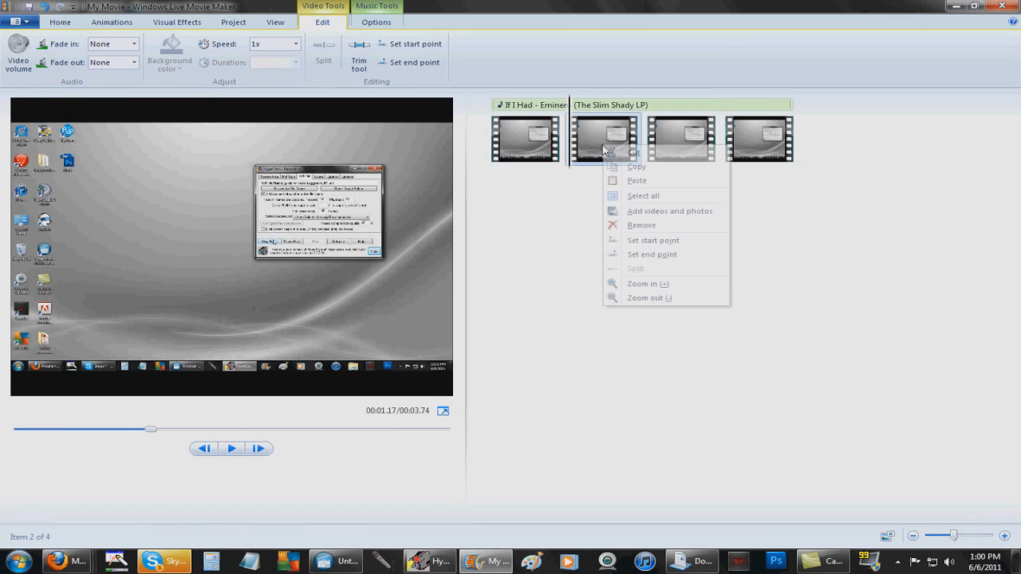
click(638, 226)
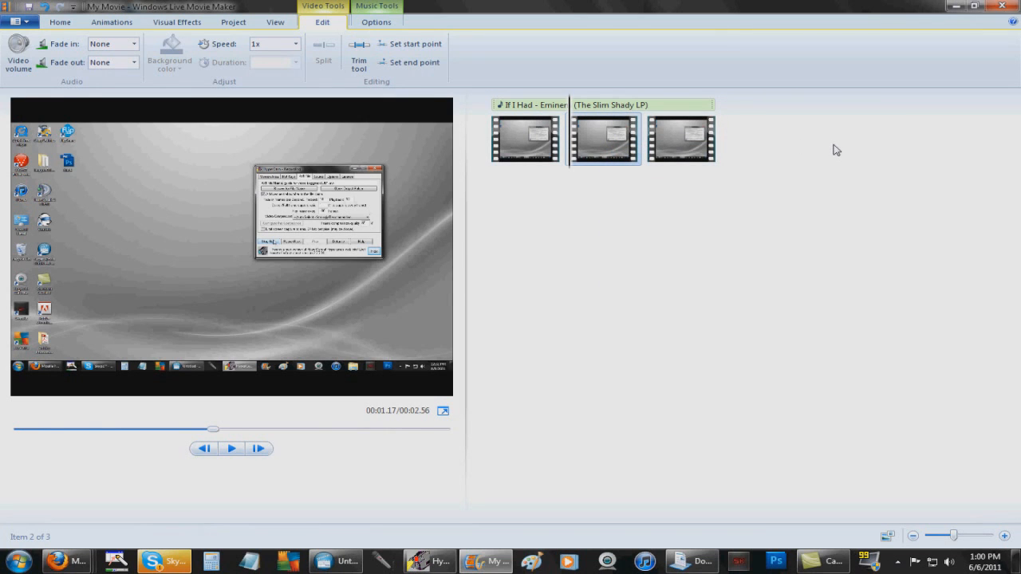
click(57, 24)
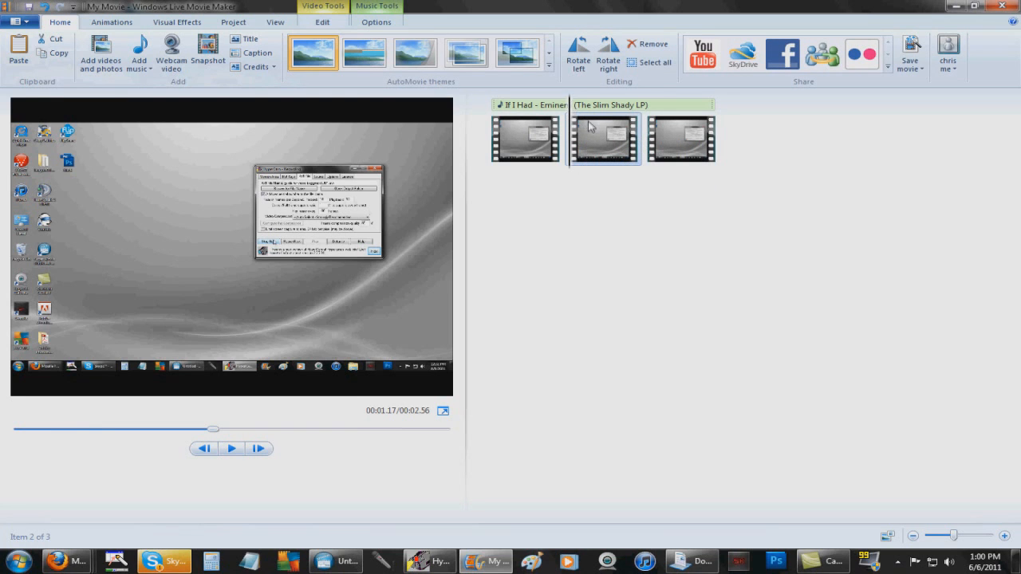
Save the movie for high-definition display under the name 'test', confirming replacement of test.wmv
click(17, 22)
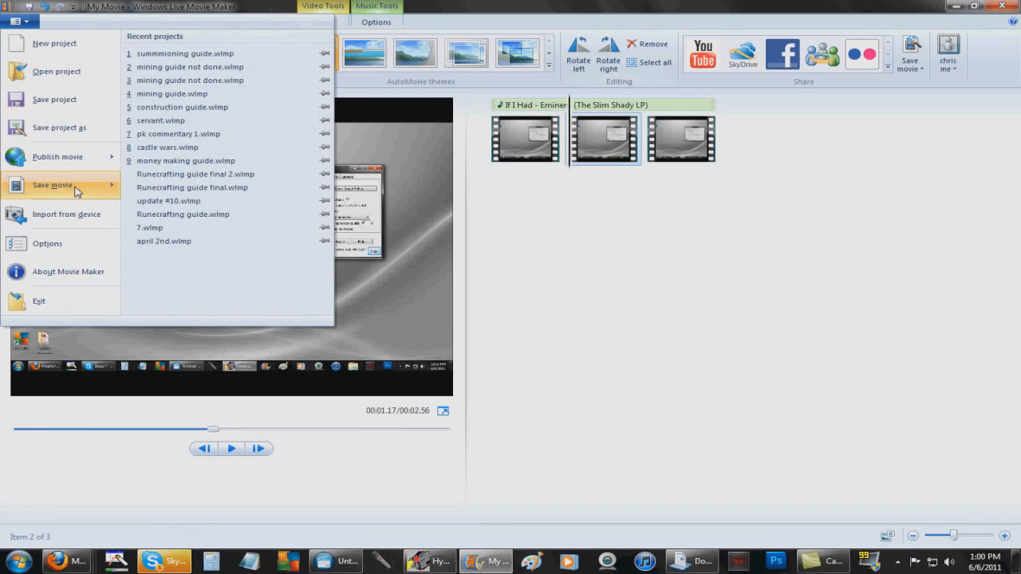
mouse_move(76, 190)
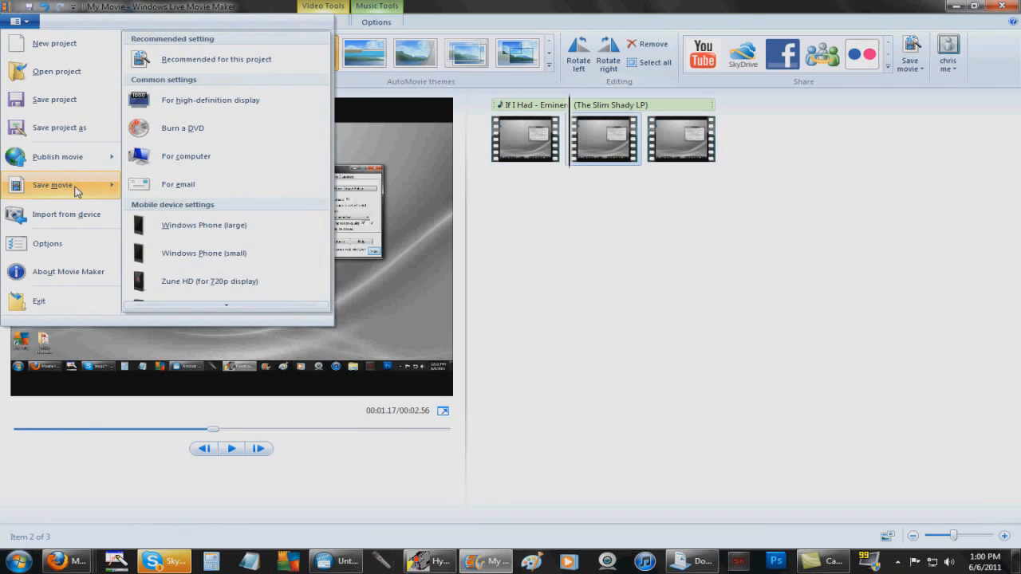
click(229, 102)
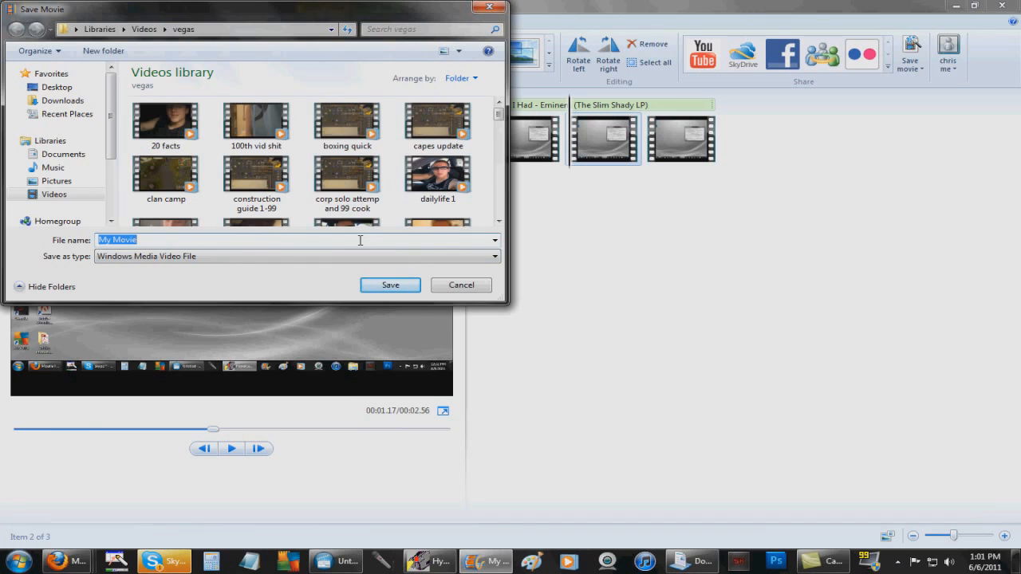
text(tets)
key(BackSpace)
key(BackSpace)
text(s)
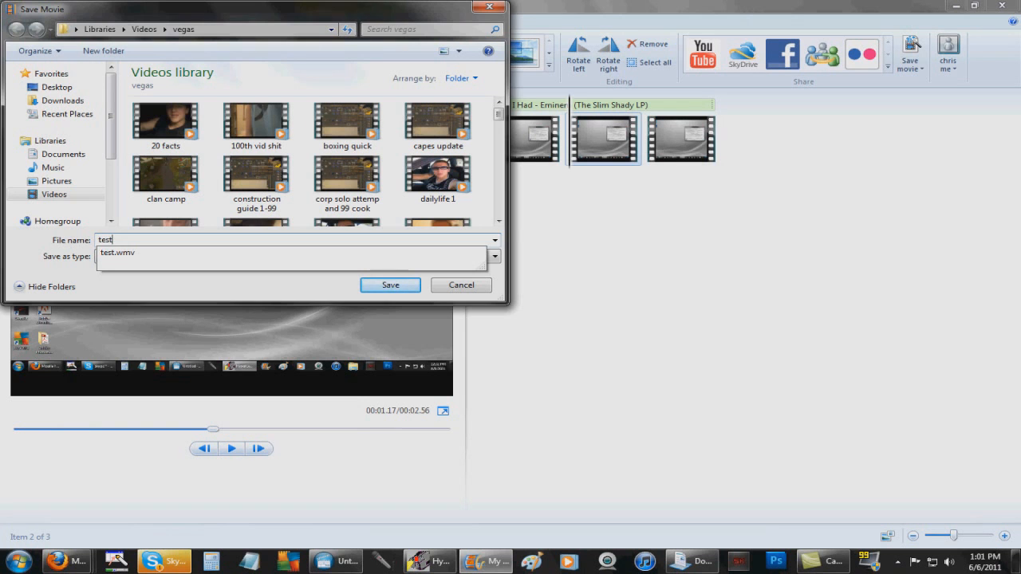
text(t)
key(Return)
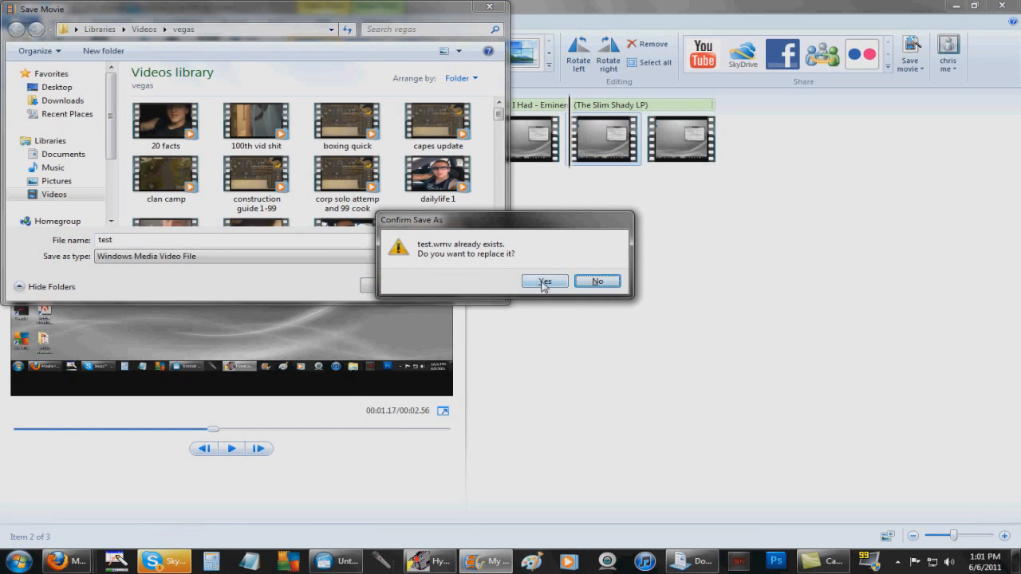
click(542, 283)
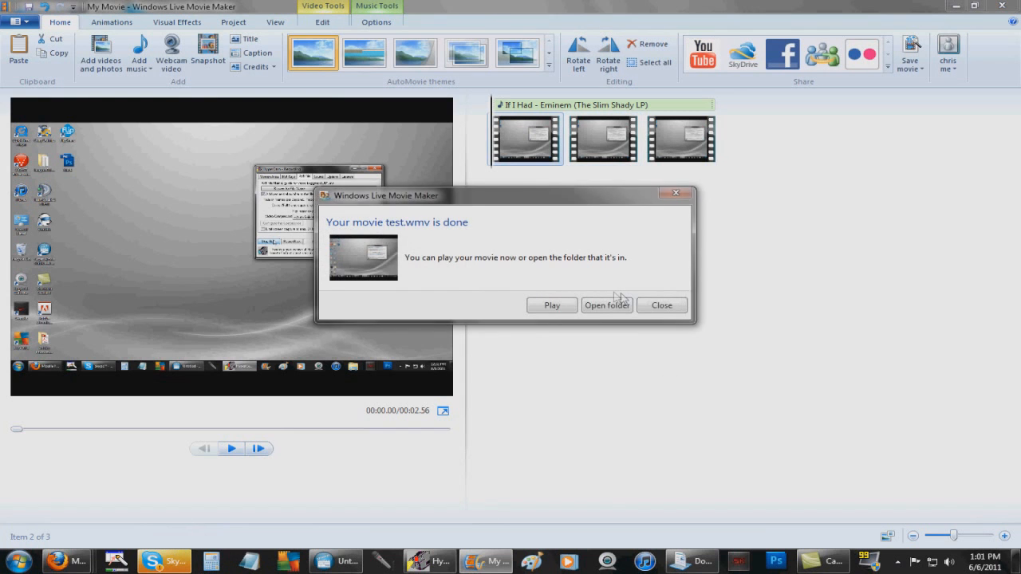
Close the done notice, start a 1440 x 1080 YouTube upload, enter the password, then cancel sign-in
click(660, 307)
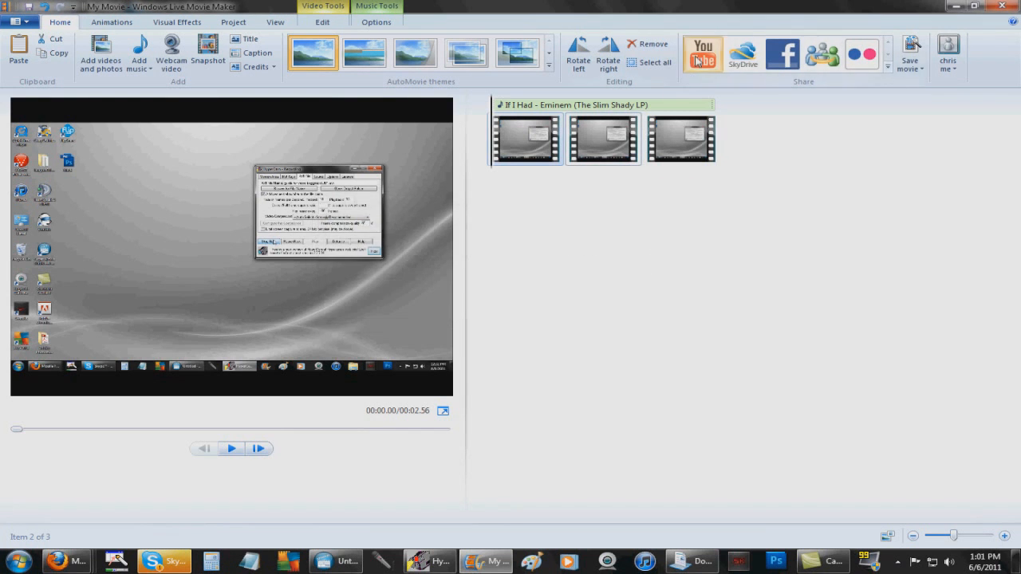
click(697, 61)
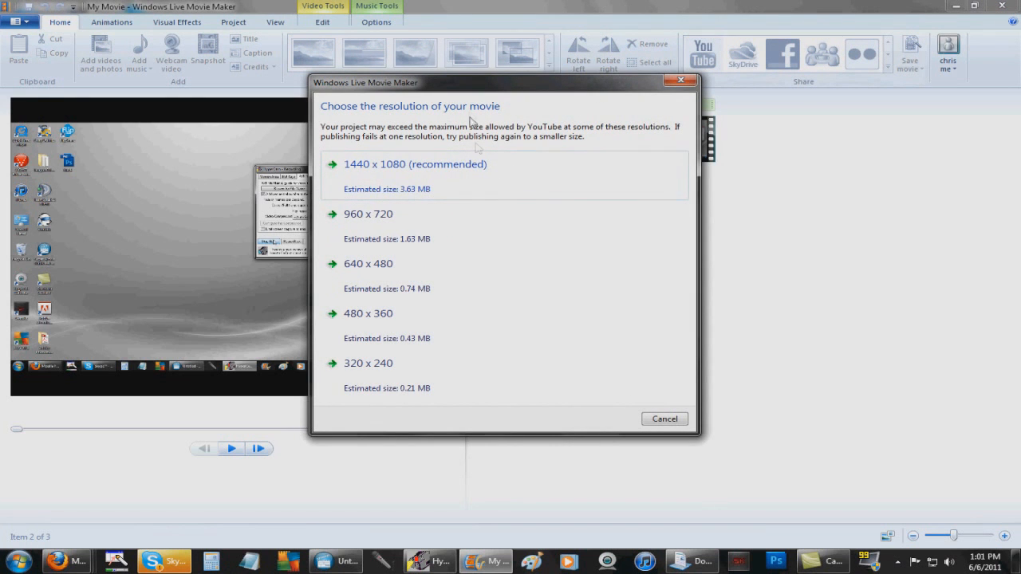
click(437, 177)
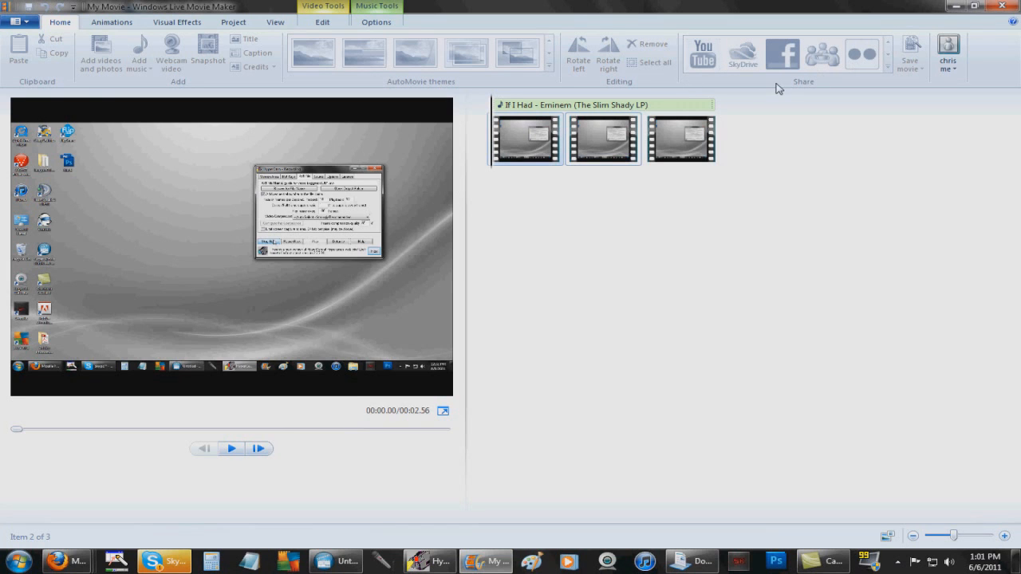
click(703, 54)
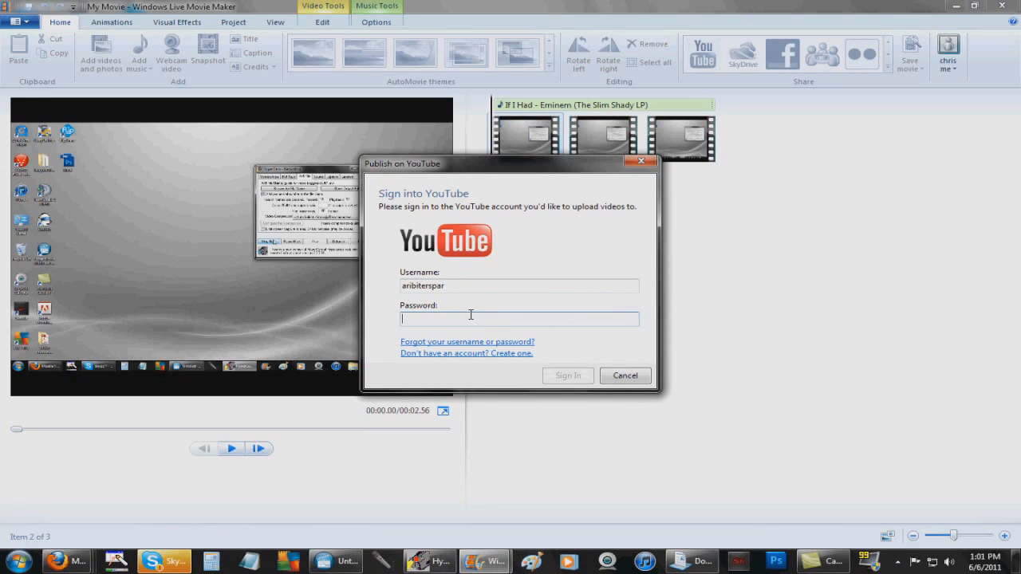
text(*****)
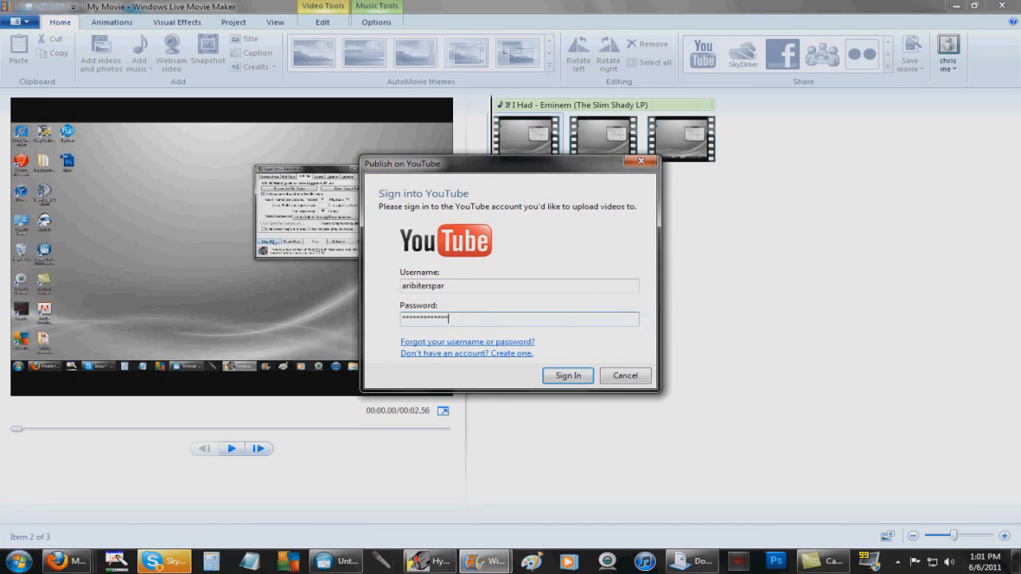
text(********)
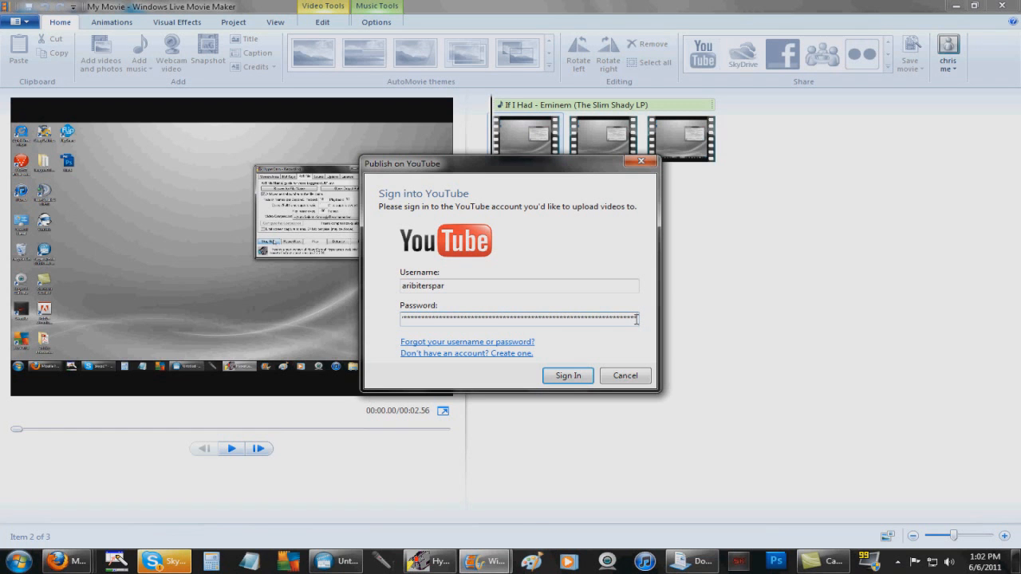
click(628, 377)
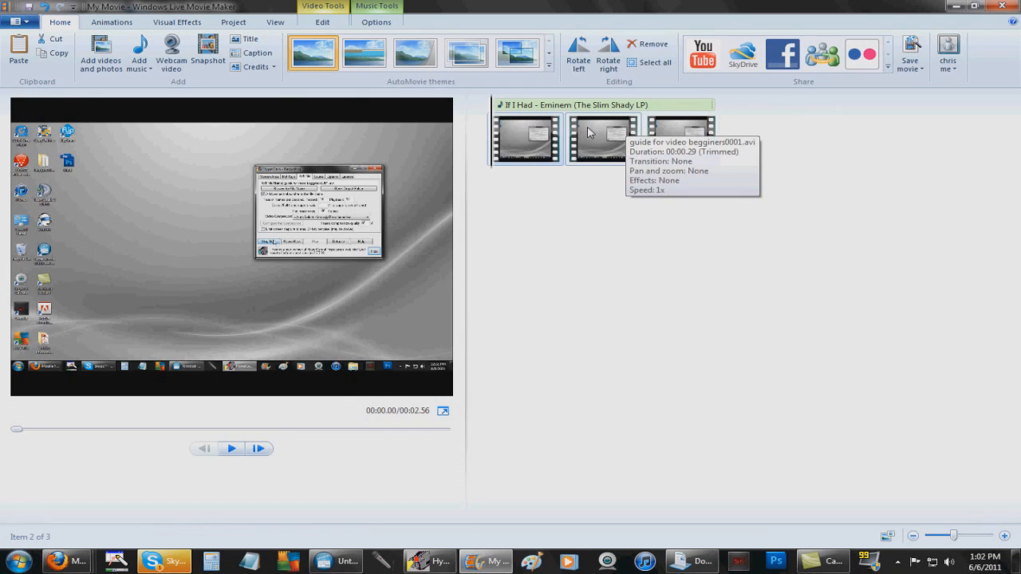
Insert a title clip, replace 'My Movie' with 'Test', and play the preview
click(247, 41)
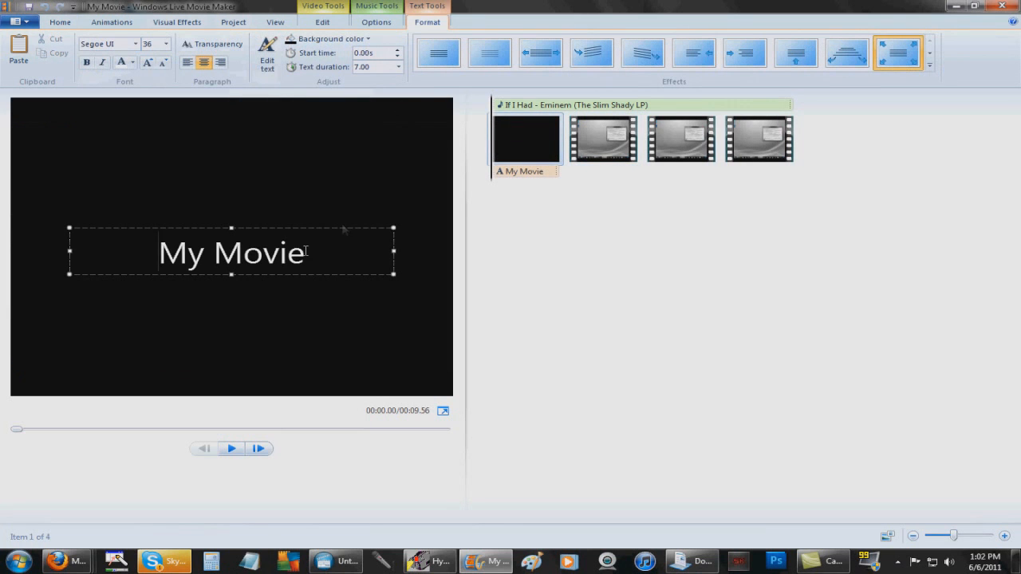
key(BackSpace)
key(BackSpace)
key(BackSpace)
key(BackSpace)
key(BackSpace)
key(BackSpace)
key(BackSpace)
key(BackSpace)
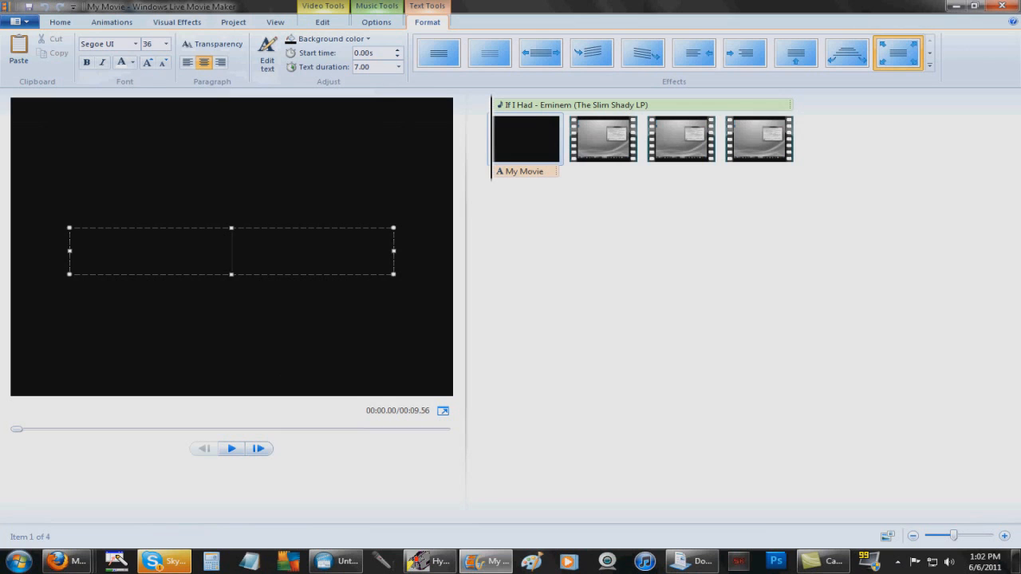
text(Test)
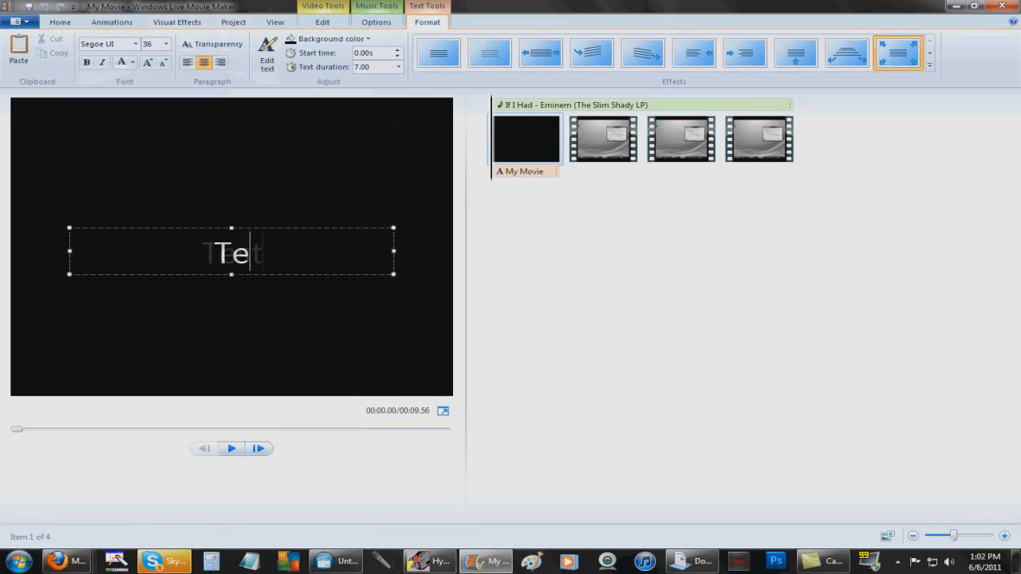
click(541, 141)
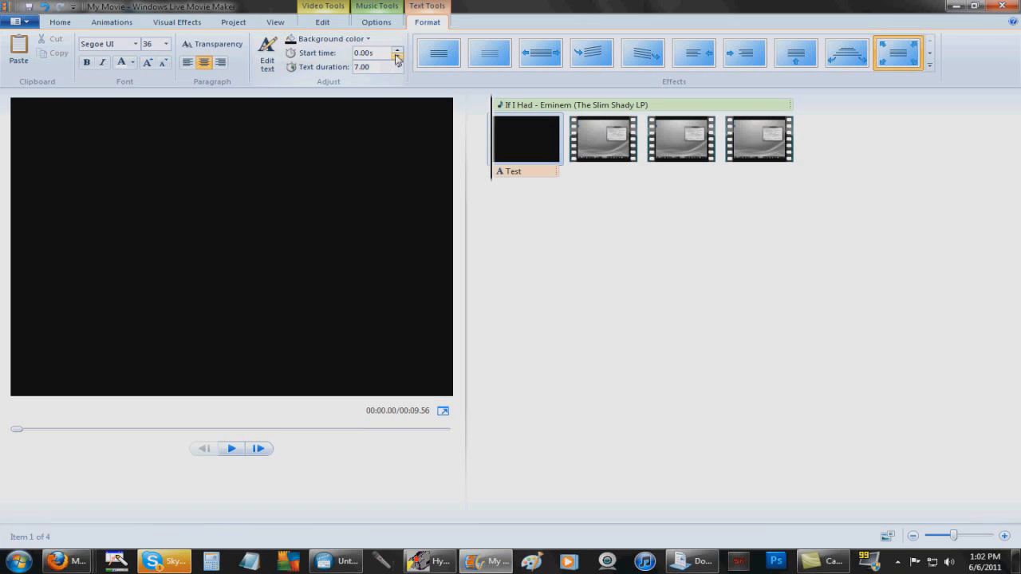
click(229, 449)
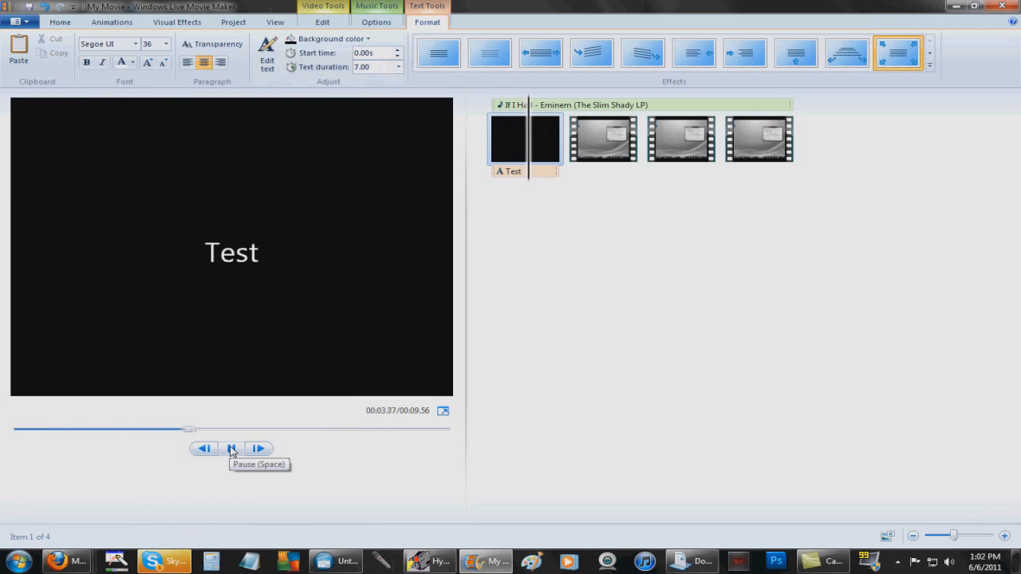
Pause playback and close Movie Maker, choosing not to save changes
click(231, 450)
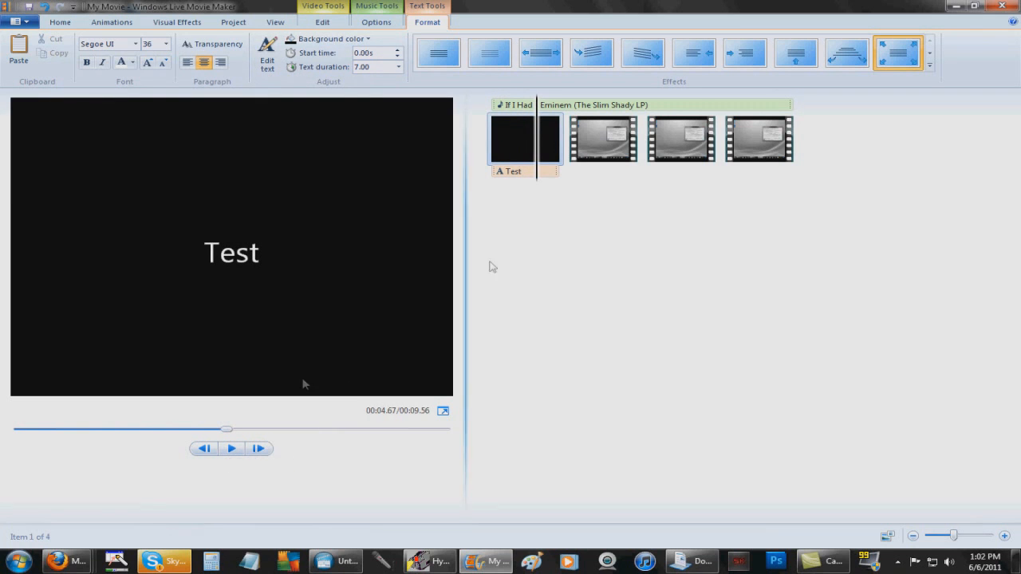
click(1015, 5)
click(541, 279)
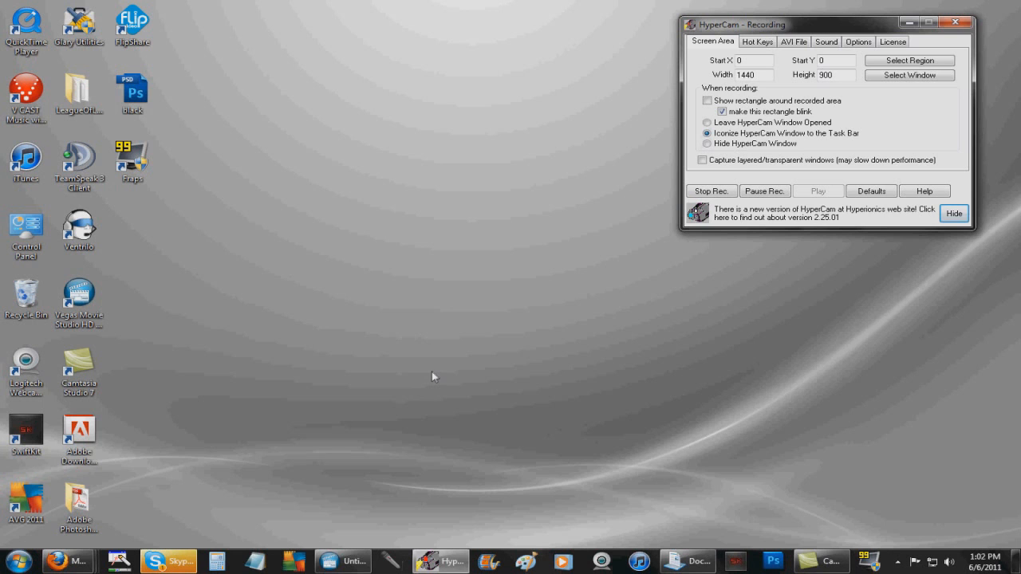
Restore the untitled Vegas Movie Studio project window from the taskbar
click(345, 564)
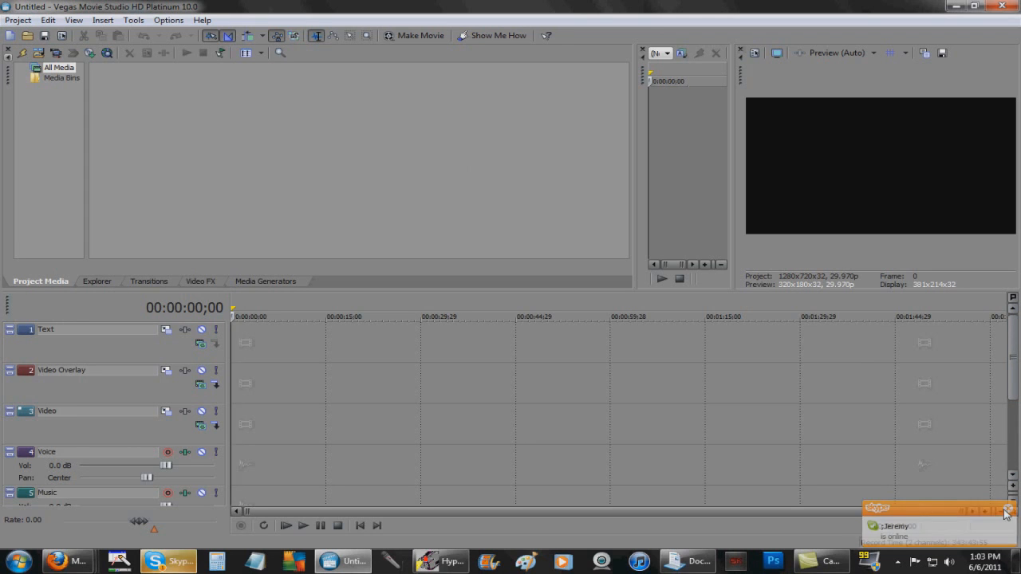
Dismiss the Import Media browser and move the Documents library window to the right side
click(19, 20)
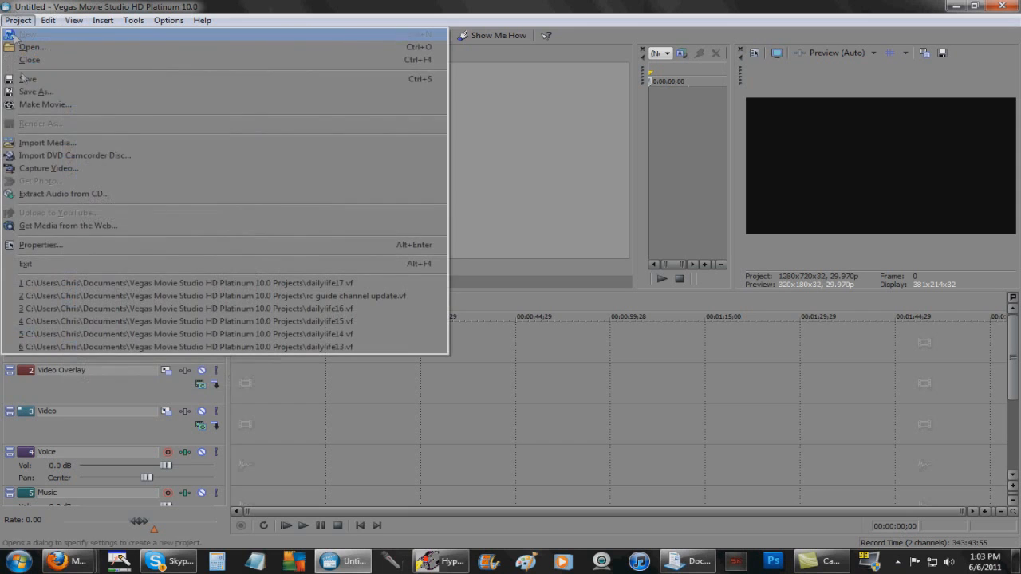
click(78, 144)
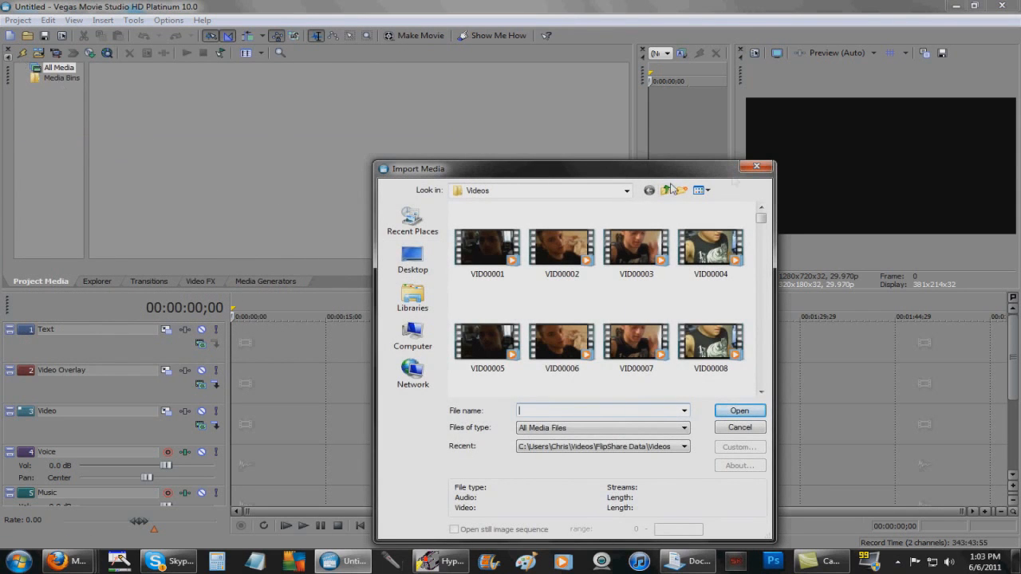
click(755, 166)
click(699, 559)
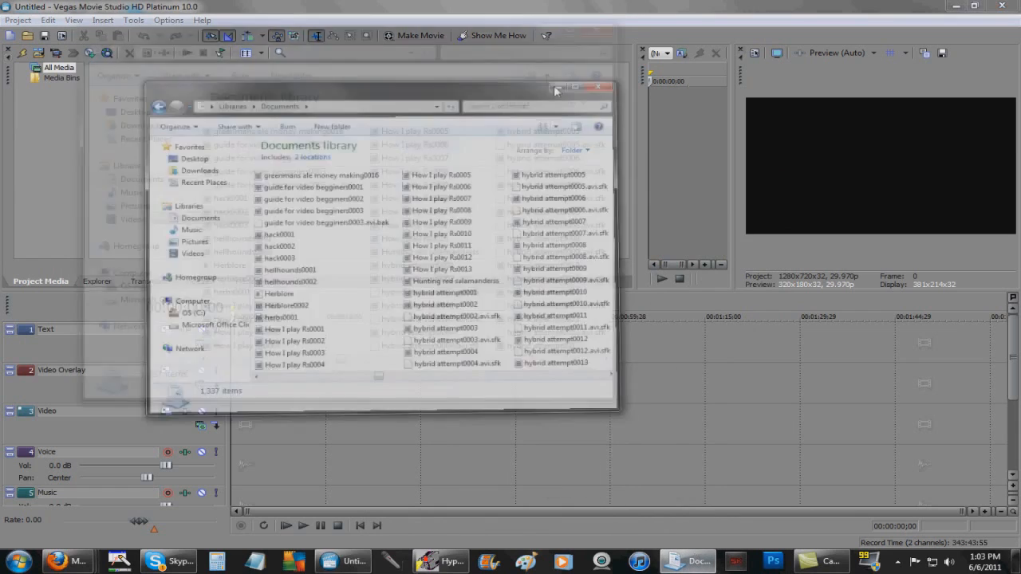
drag(401, 39, 838, 44)
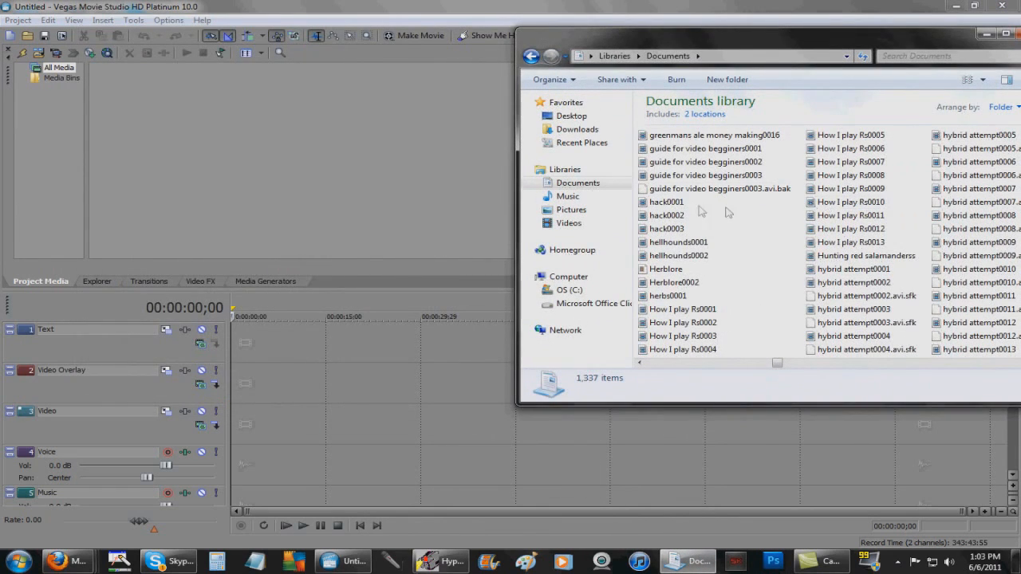
Drag 'guide for video begginers0002' into Project Media, then onto the Video track start
click(752, 163)
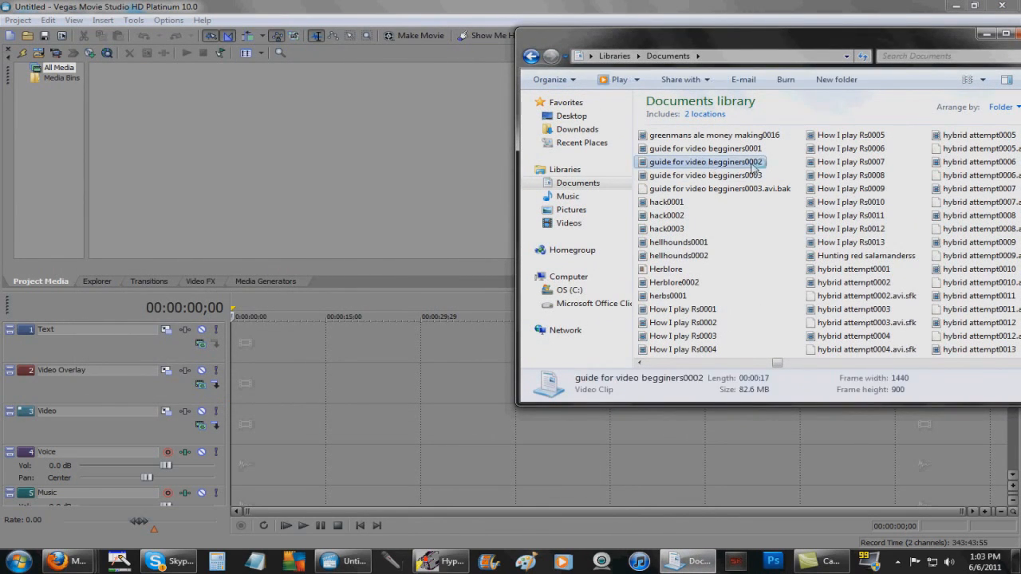
drag(277, 160, 254, 134)
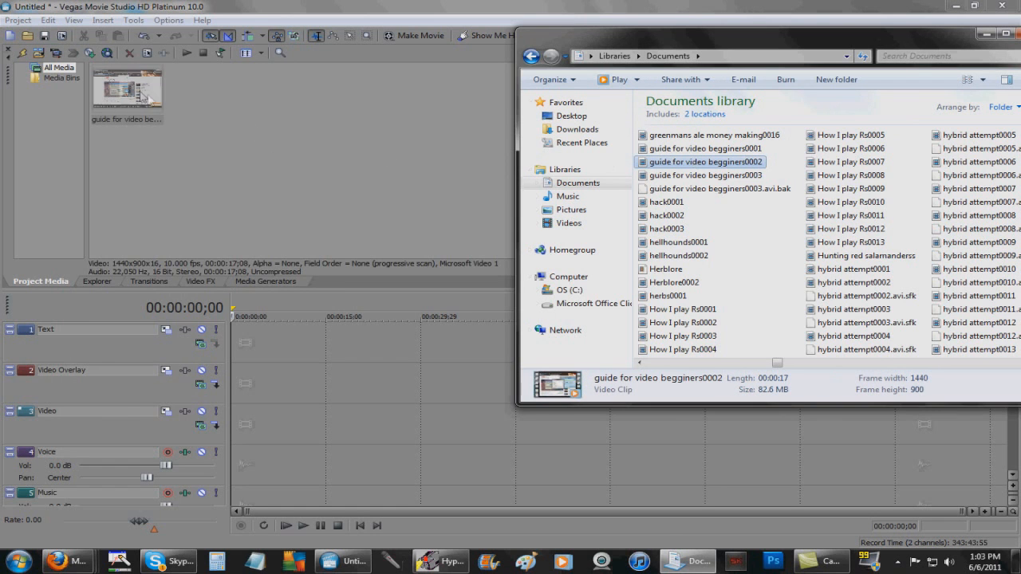
click(376, 141)
click(135, 102)
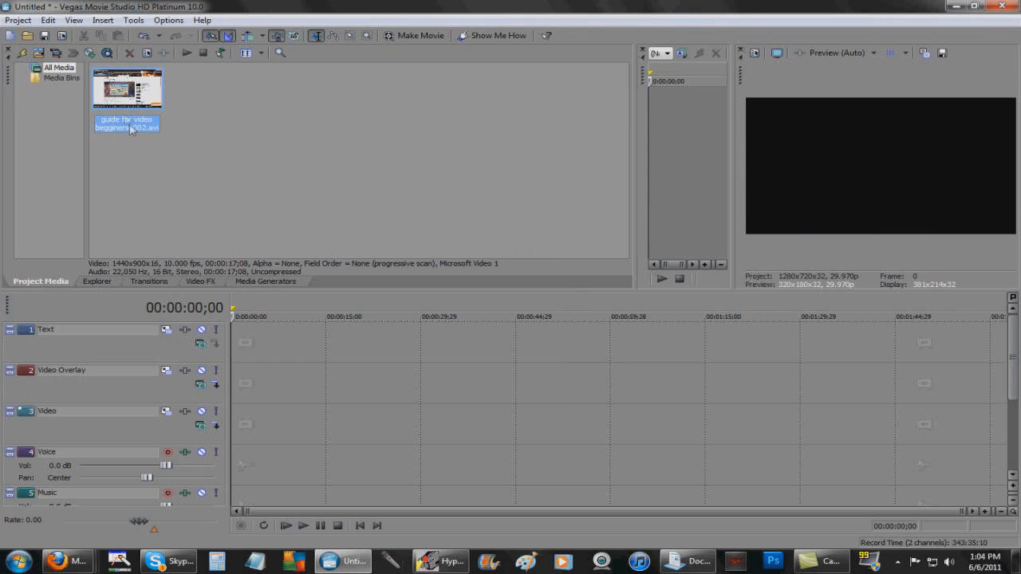
drag(129, 104, 236, 435)
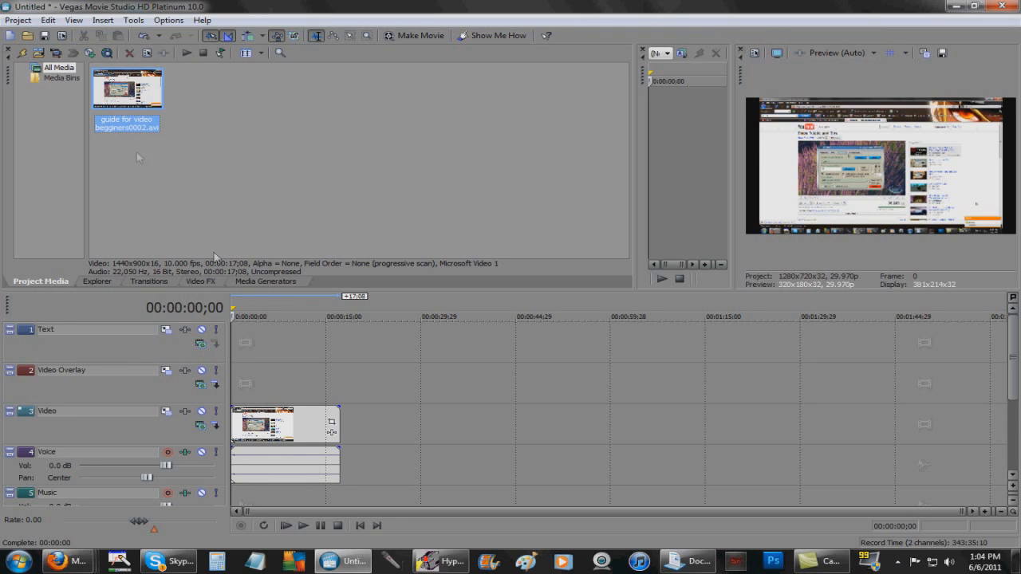
Browse the Import Media dialog and the Music library without importing anything
click(18, 20)
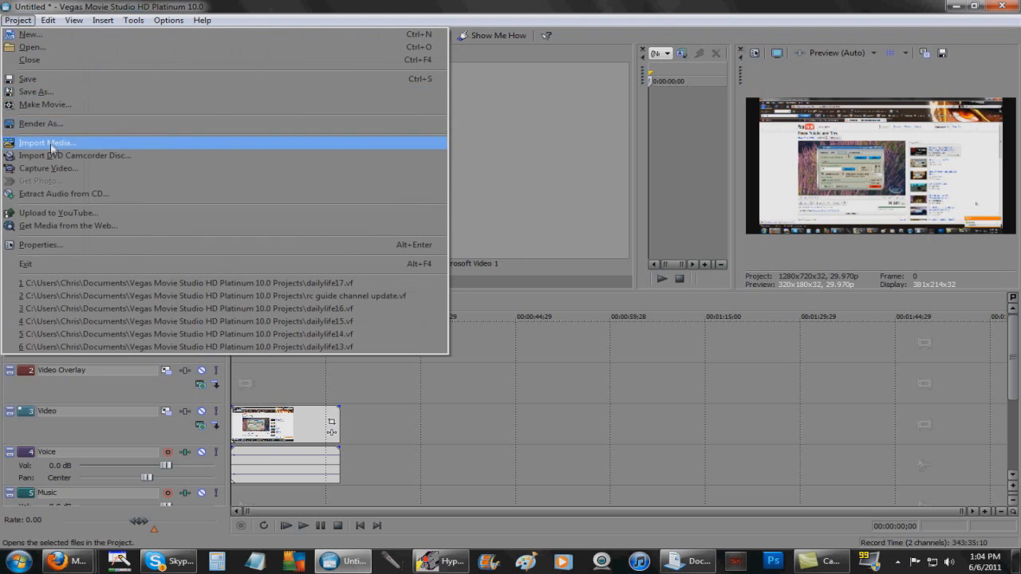
click(50, 145)
click(574, 335)
scroll(576, 333, down, 15)
scroll(576, 333, up, 15)
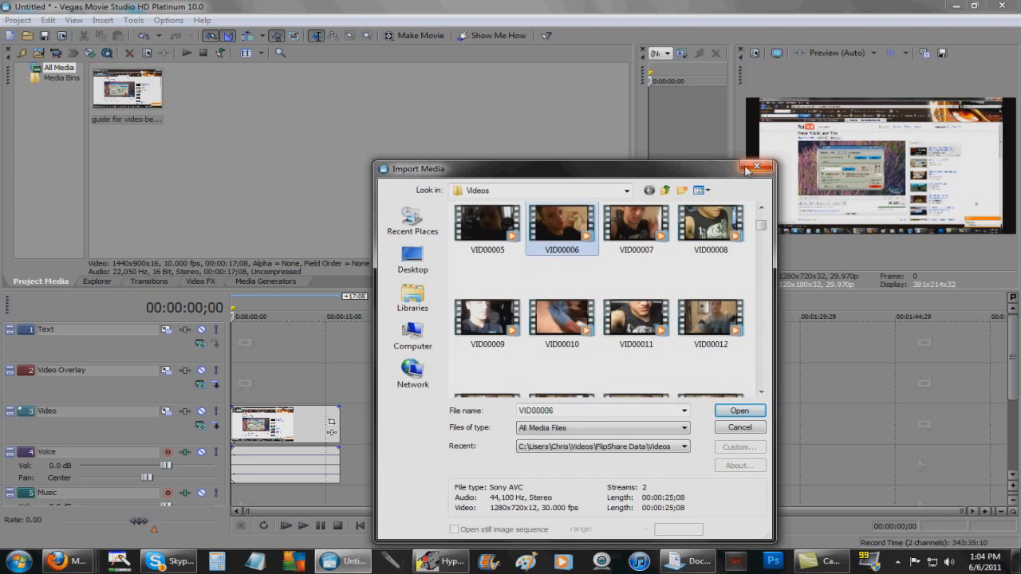
click(747, 168)
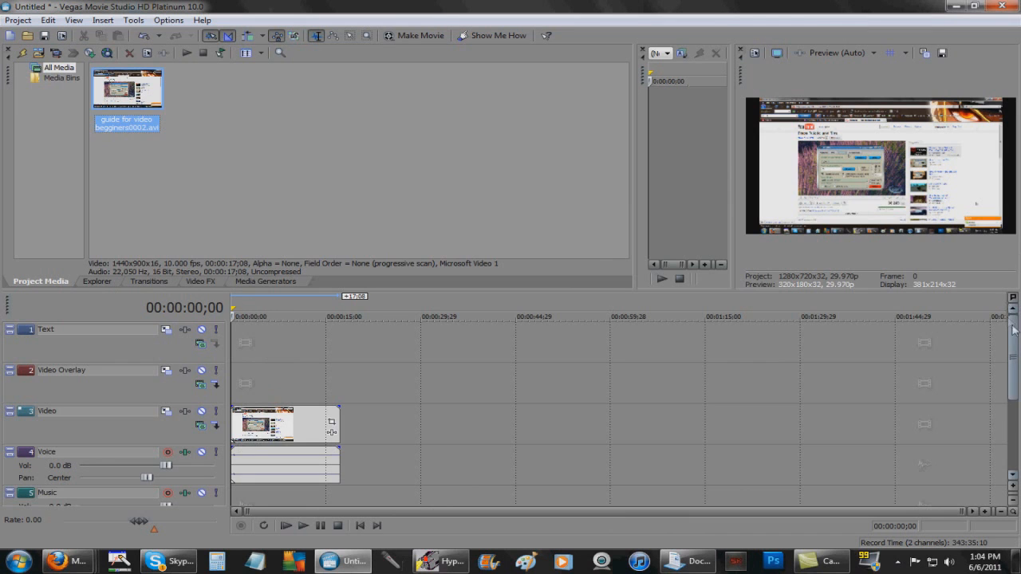
drag(1013, 346, 1013, 366)
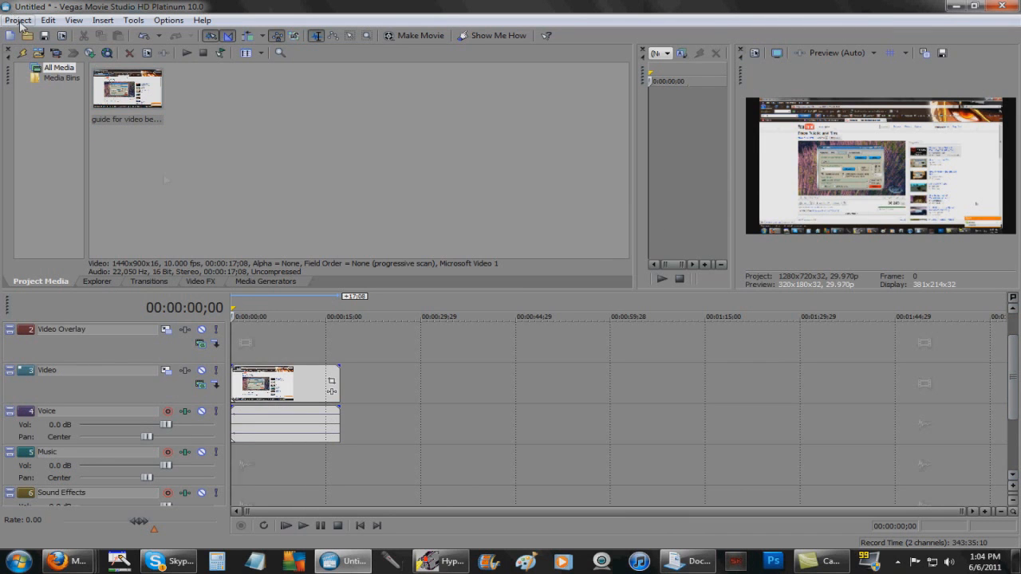
click(18, 560)
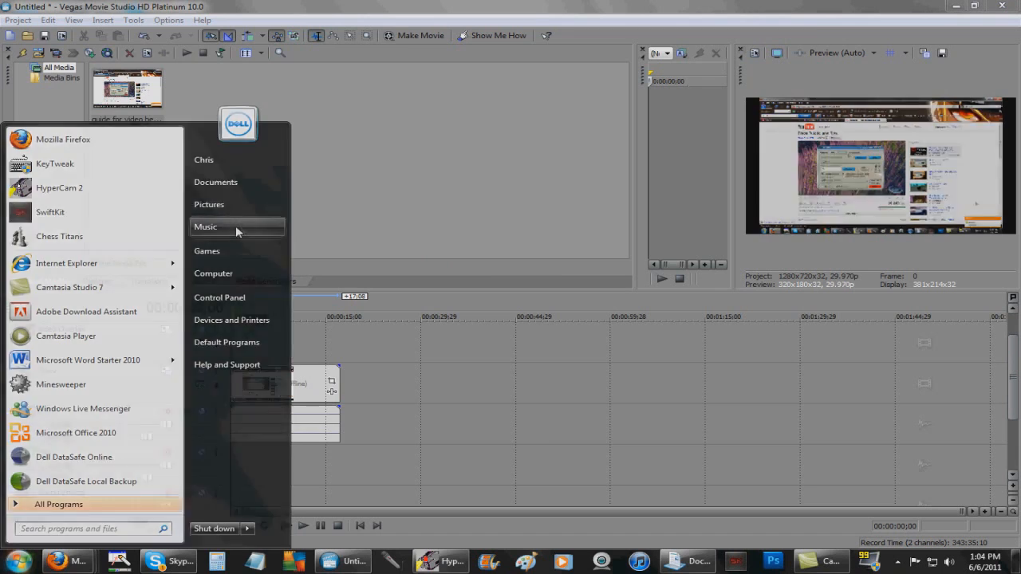
click(235, 226)
click(518, 7)
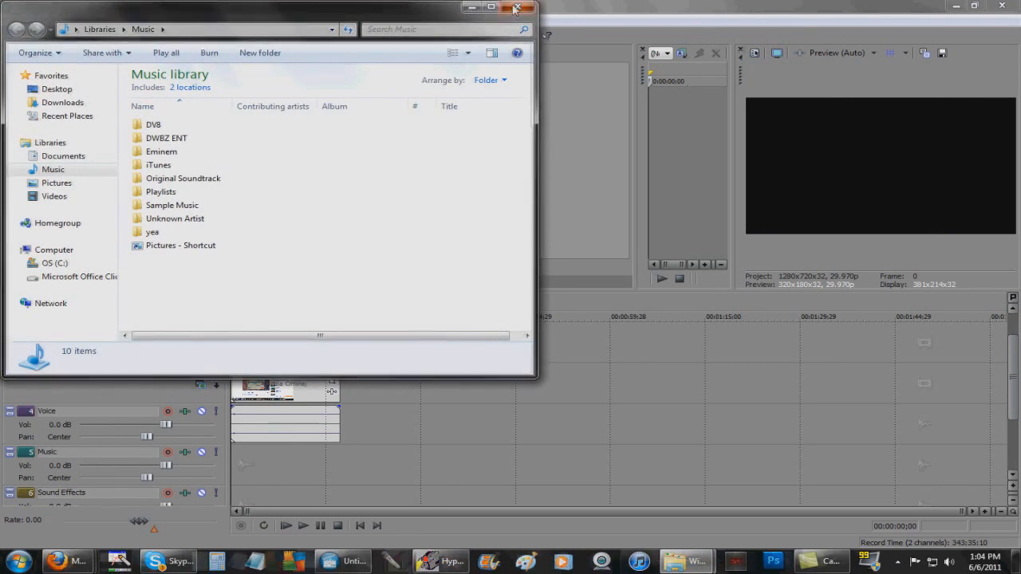
Import '01 Sorry, Blame It On Me' from iTunes Media > Music onto the Music track start
click(18, 19)
click(63, 144)
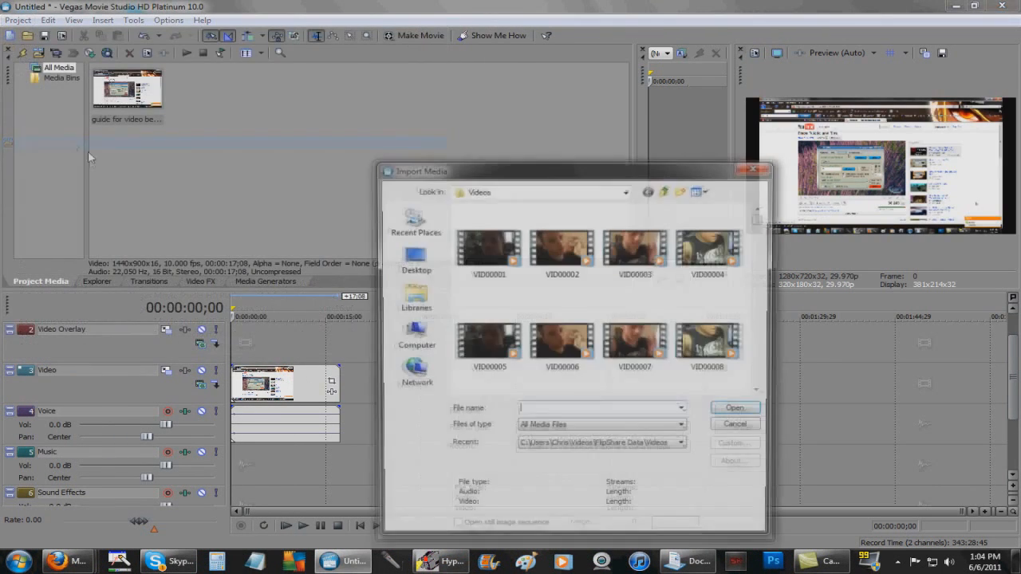
click(414, 299)
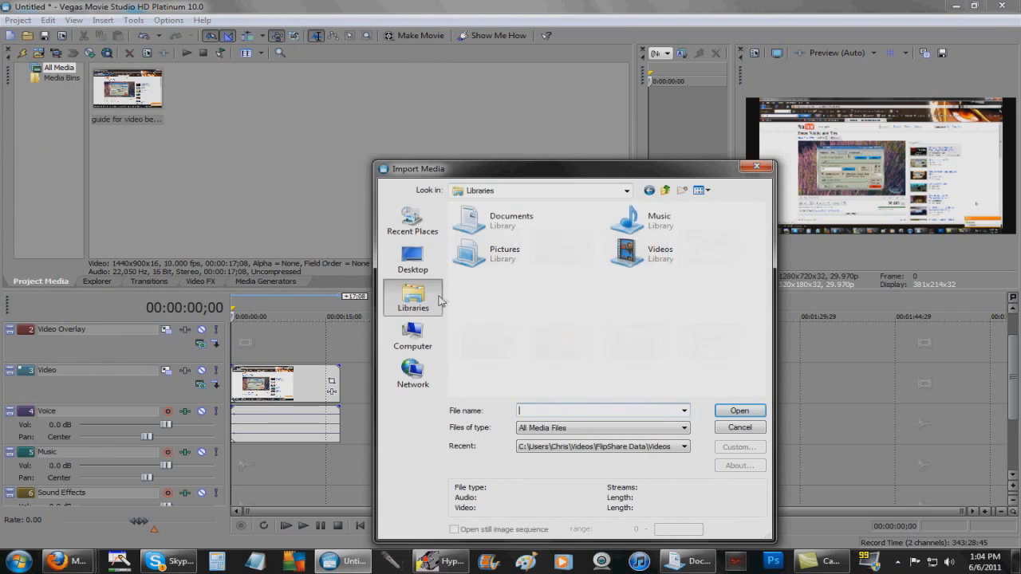
double_click(638, 221)
double_click(483, 262)
double_click(492, 237)
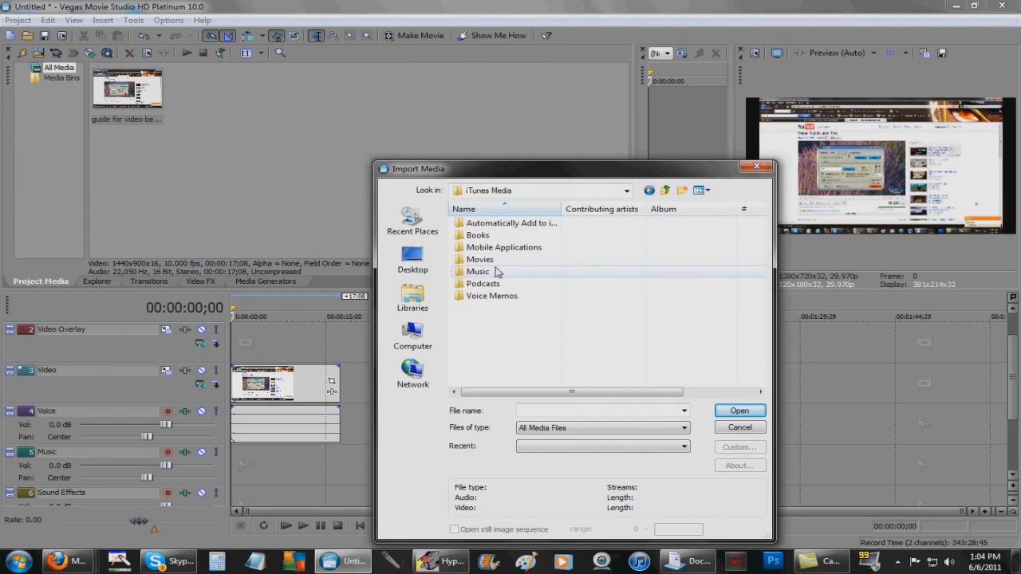
double_click(498, 271)
double_click(491, 246)
double_click(503, 223)
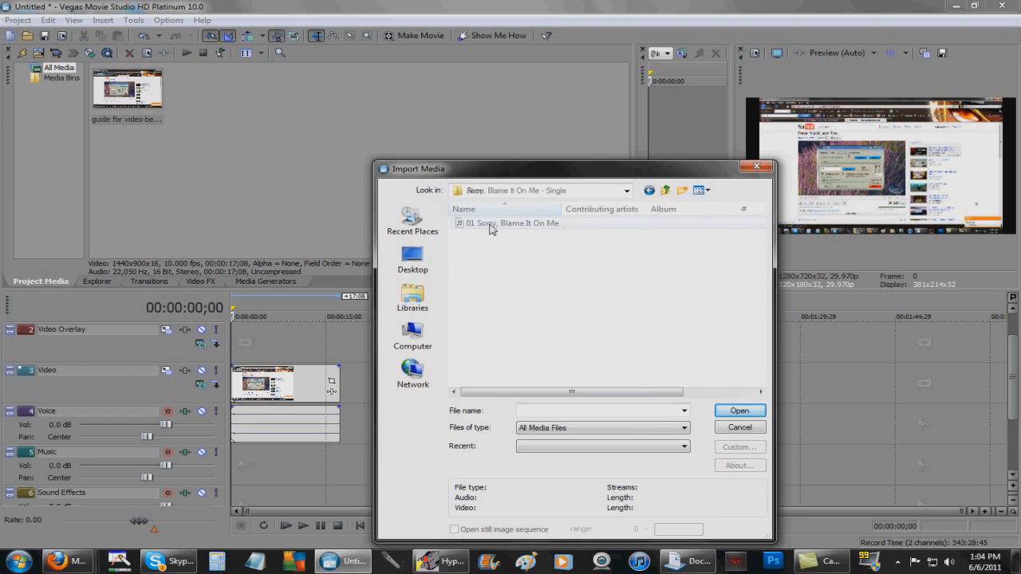
double_click(487, 224)
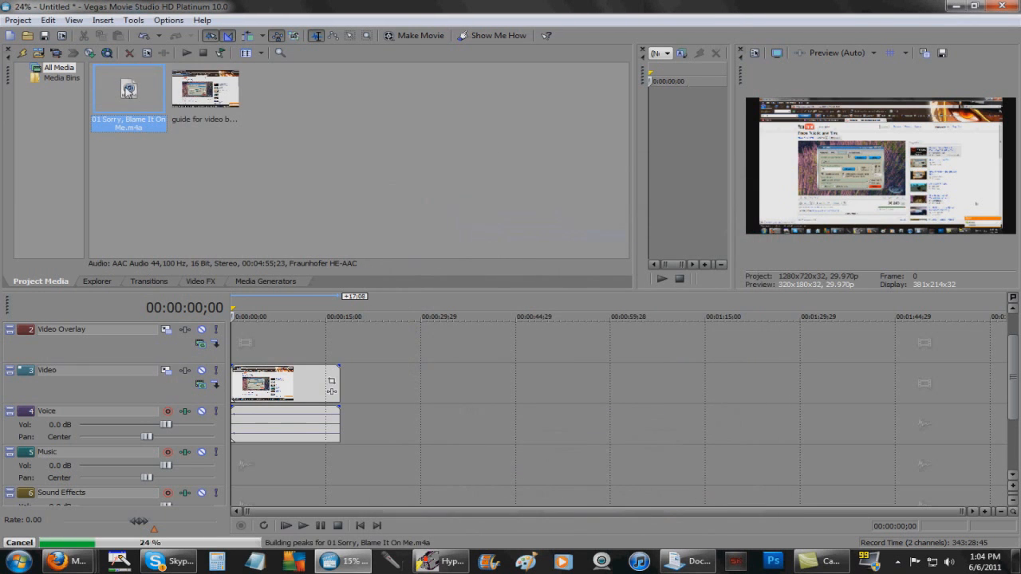
drag(128, 89, 268, 470)
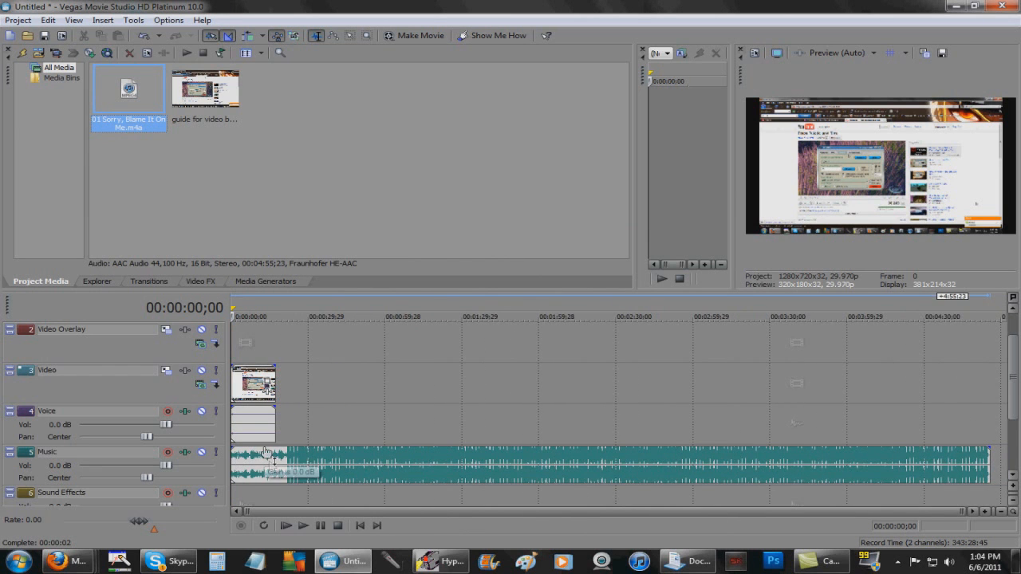
Place the playhead at 00:00:17;08, the end of the video clip, to split the song there
click(275, 461)
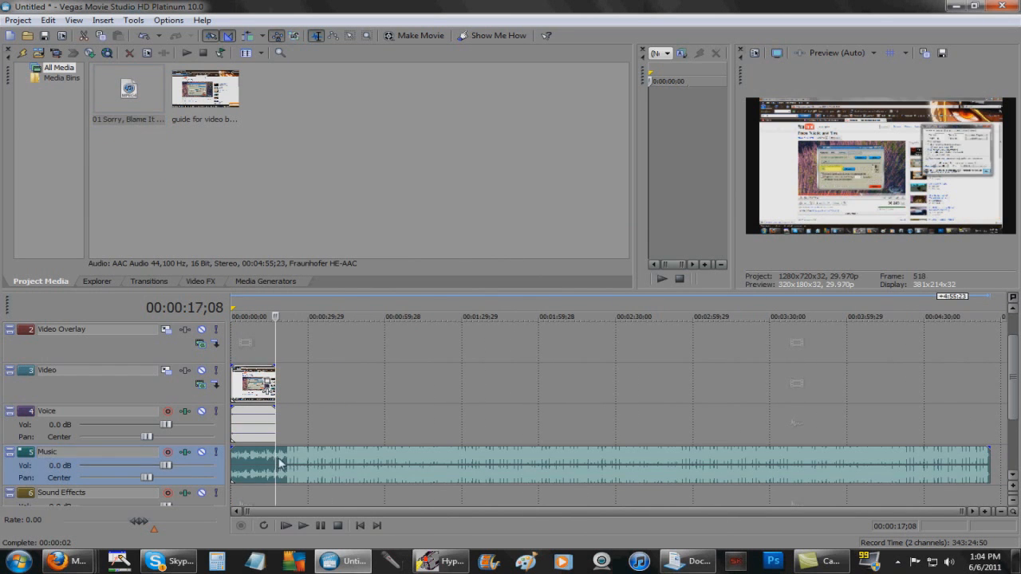
mouse_move(274, 449)
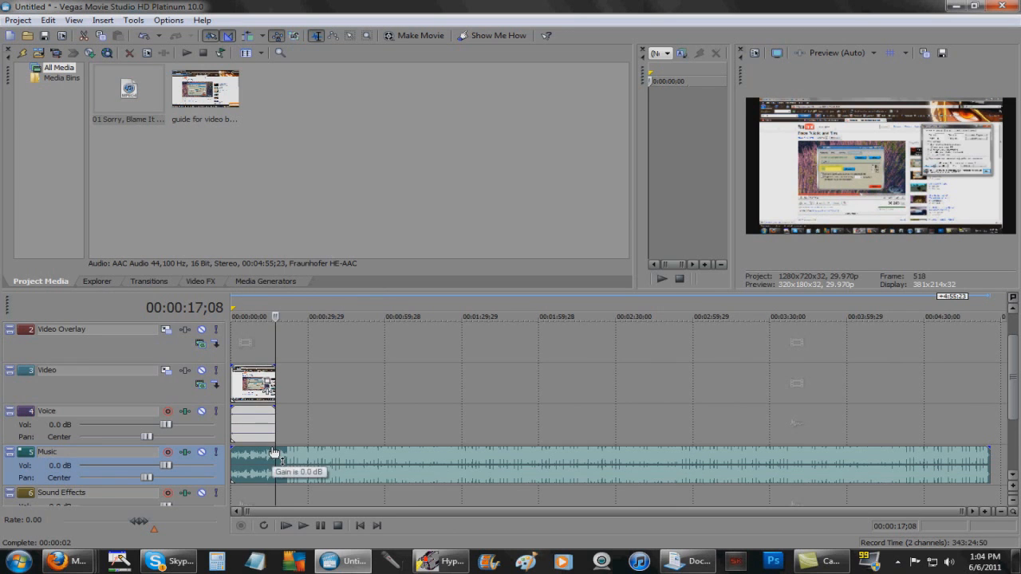
click(372, 471)
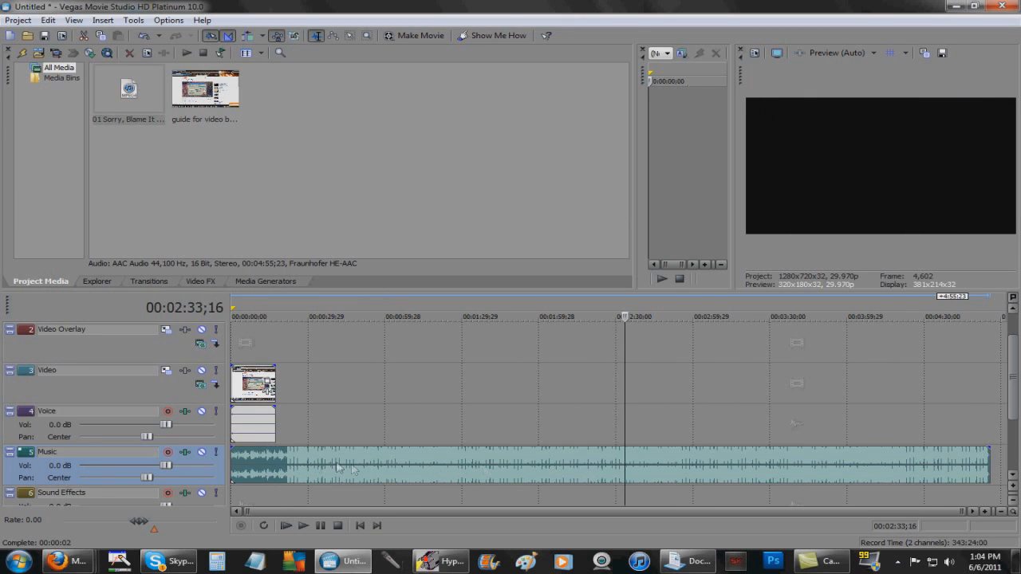
click(275, 455)
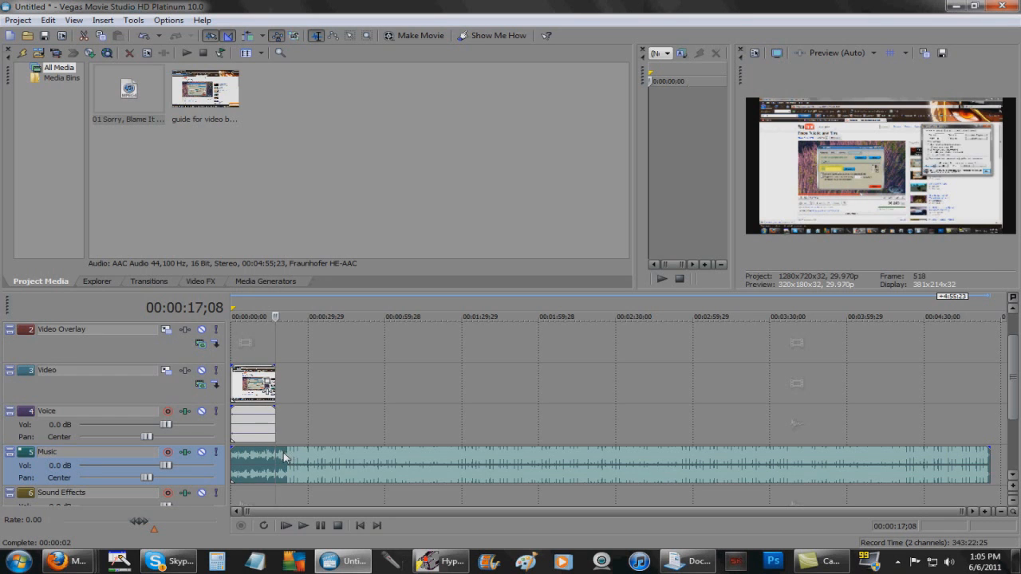
Delete the song's later part, try raising the Music track volume, undo, and play it back
right_click(350, 471)
click(381, 311)
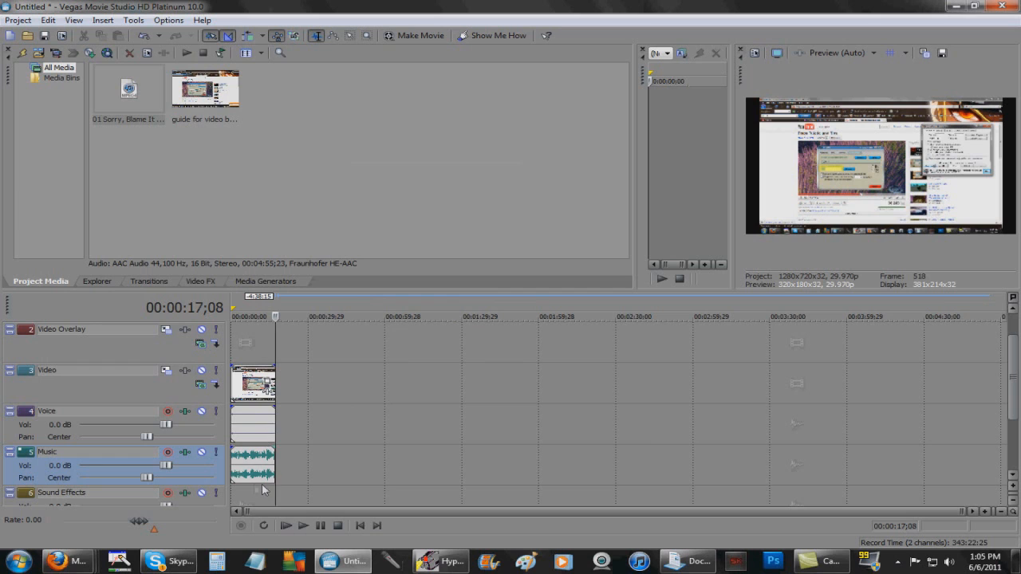
drag(166, 465, 227, 476)
key(ctrl+z)
key(ctrl+z)
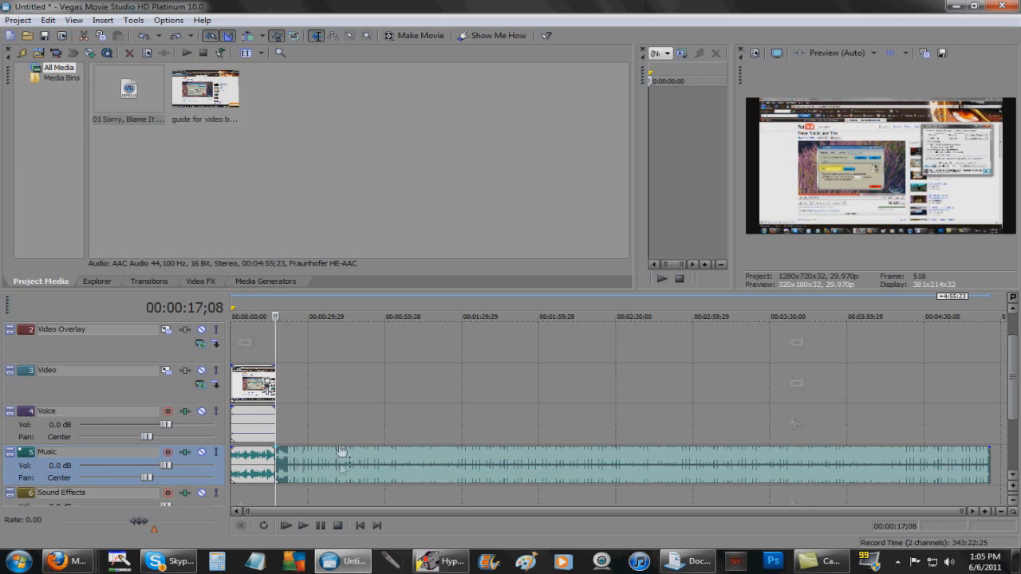
click(303, 526)
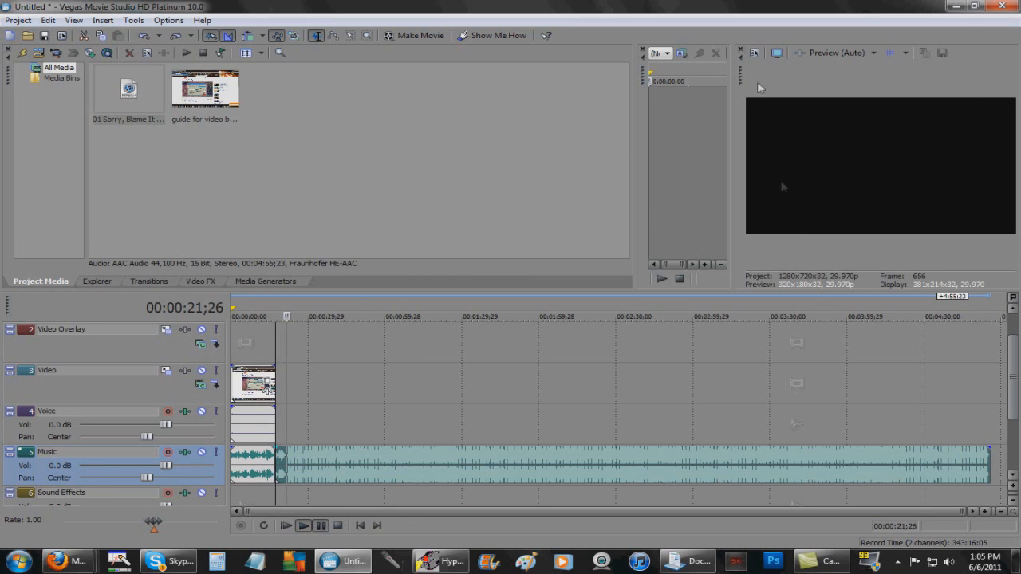
key(Return)
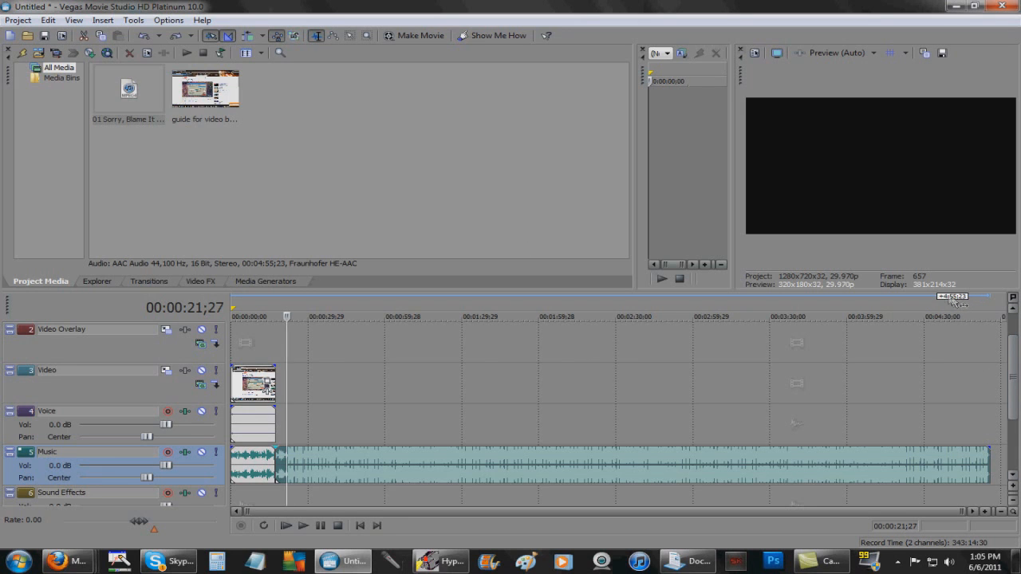
Reset the playhead to 00:00:17;08 and delete the remaining music beyond the clip's end
click(262, 308)
click(280, 307)
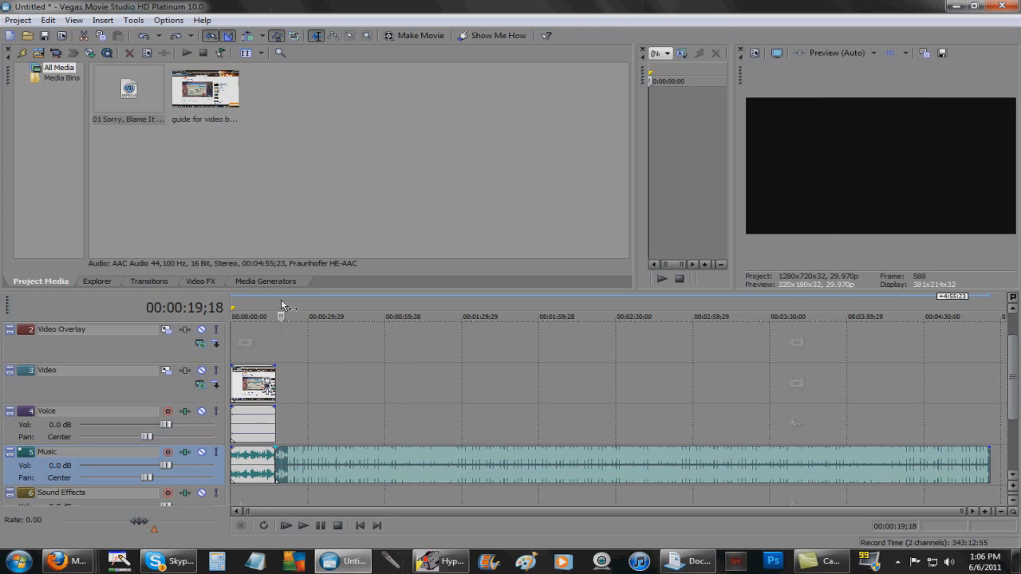
click(274, 308)
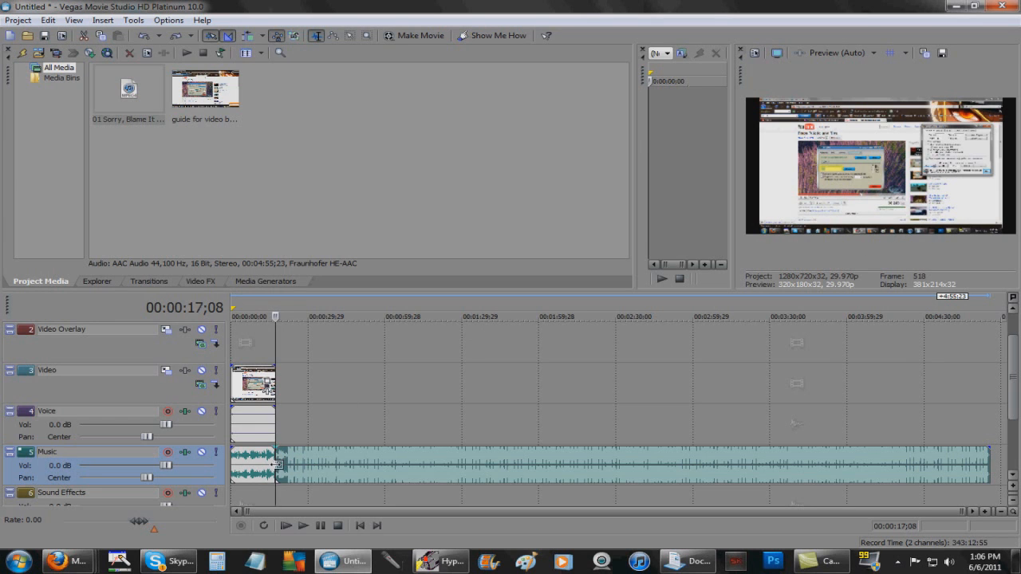
right_click(320, 467)
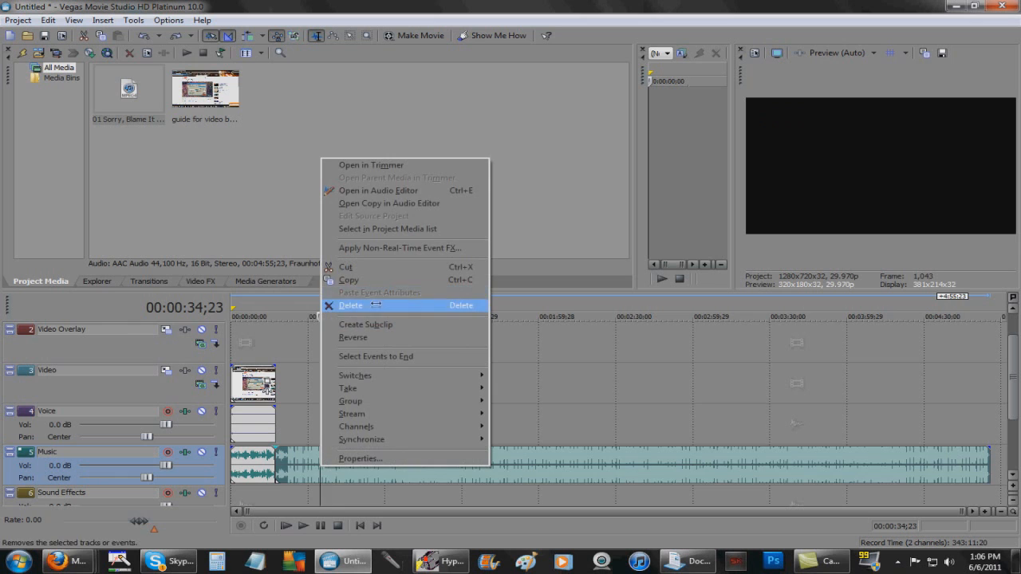
click(375, 305)
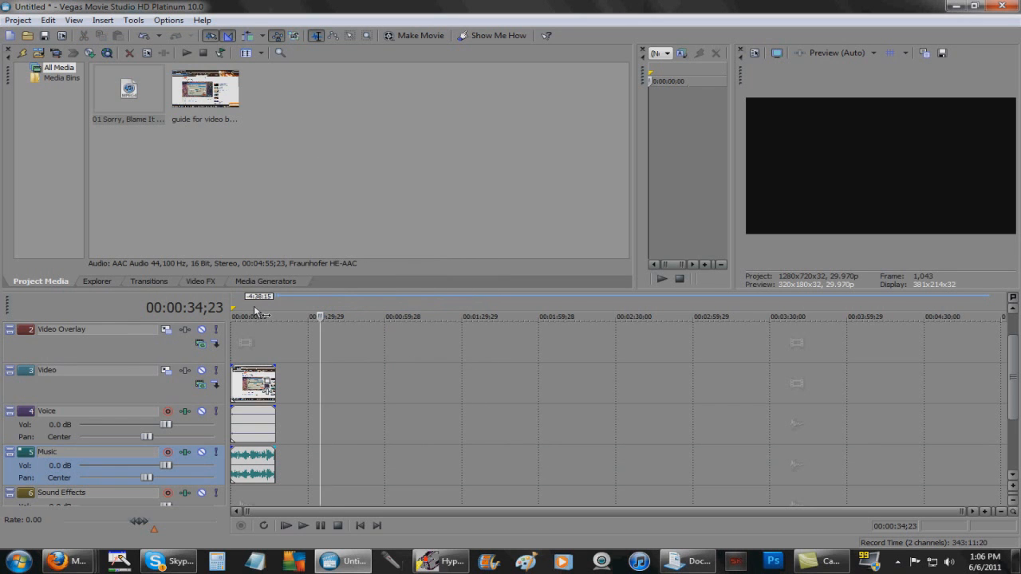
Select the full span from 00:00:00;00 to 00:00:17;08 by double-clicking the video event
double_click(254, 309)
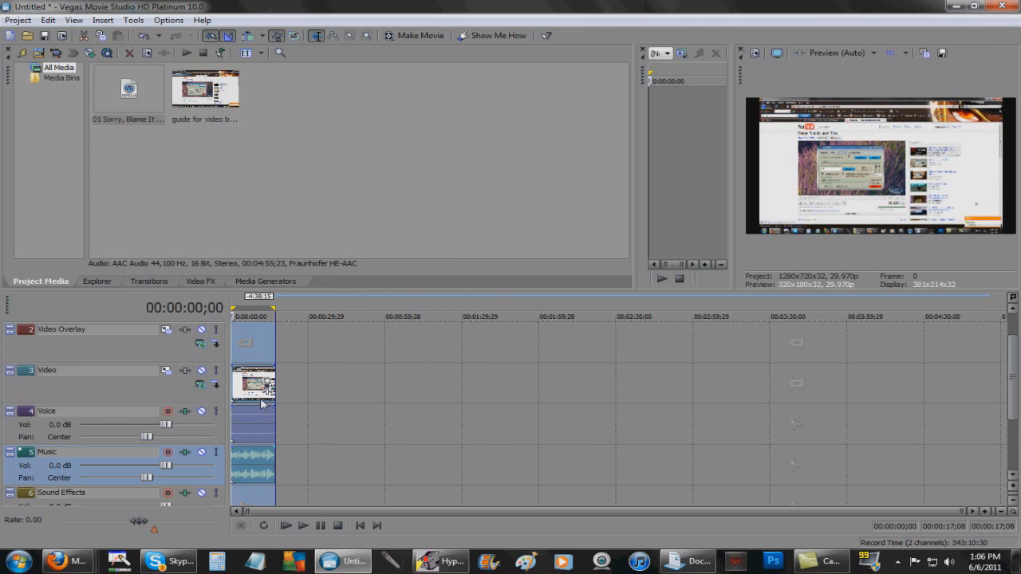
click(16, 21)
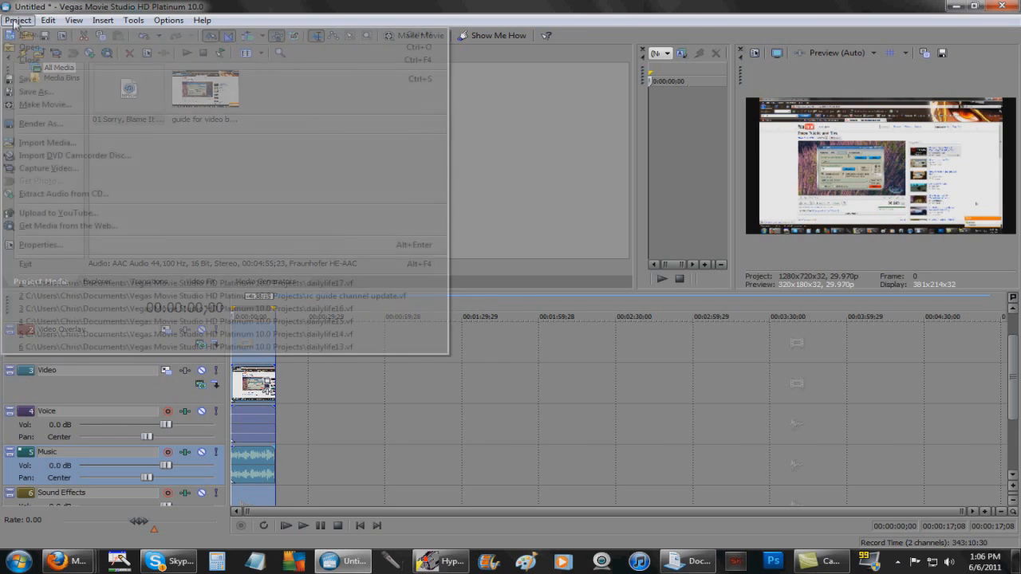
click(499, 158)
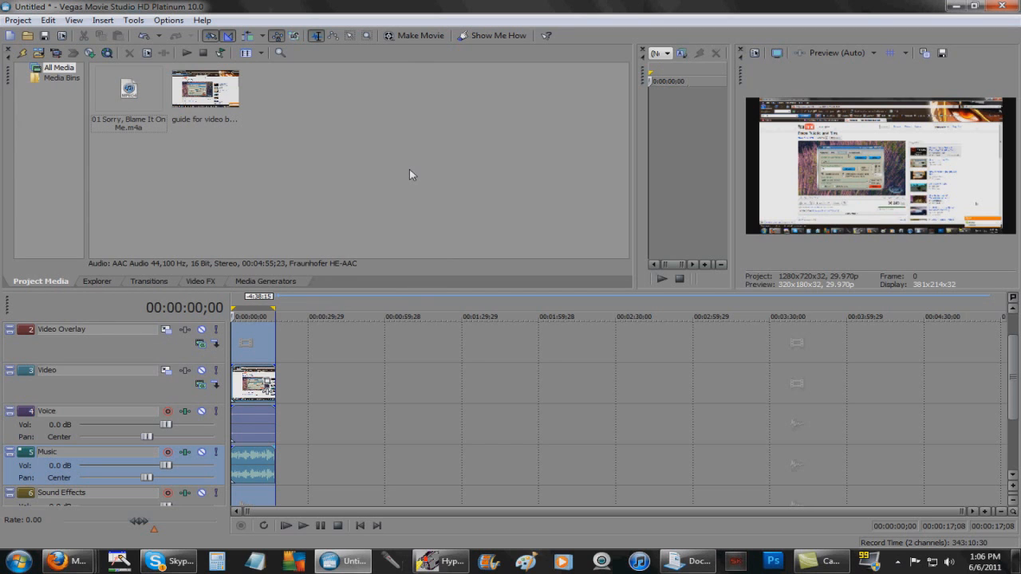
click(14, 20)
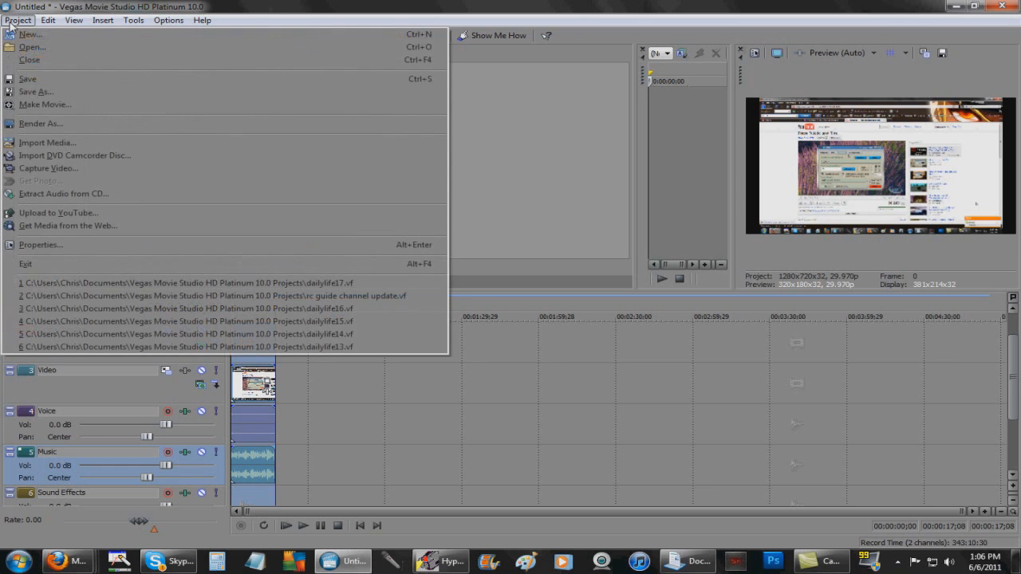
Import 99 attack0001 from the Documents library and place it after the first clip
click(84, 141)
click(421, 307)
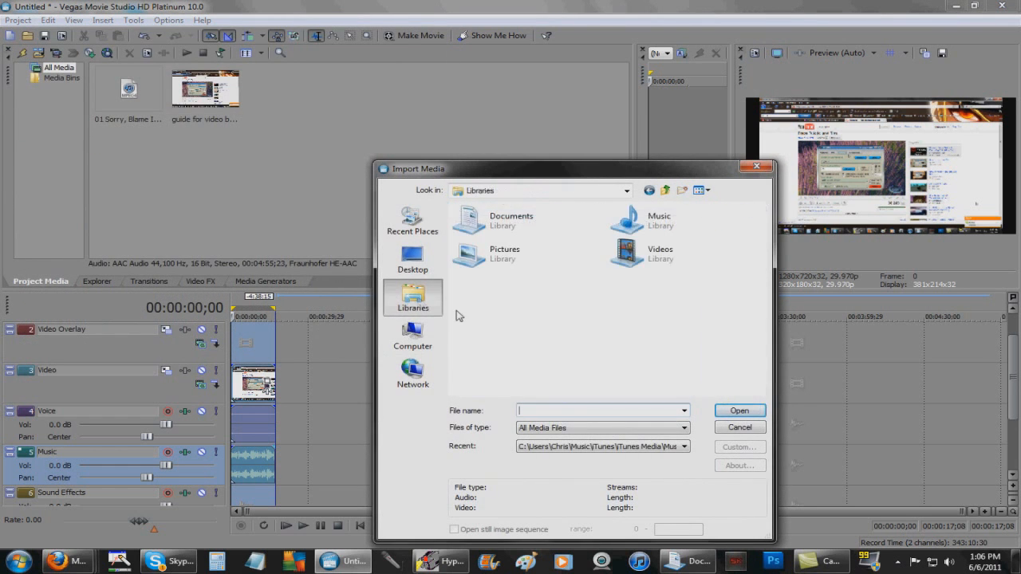
double_click(528, 224)
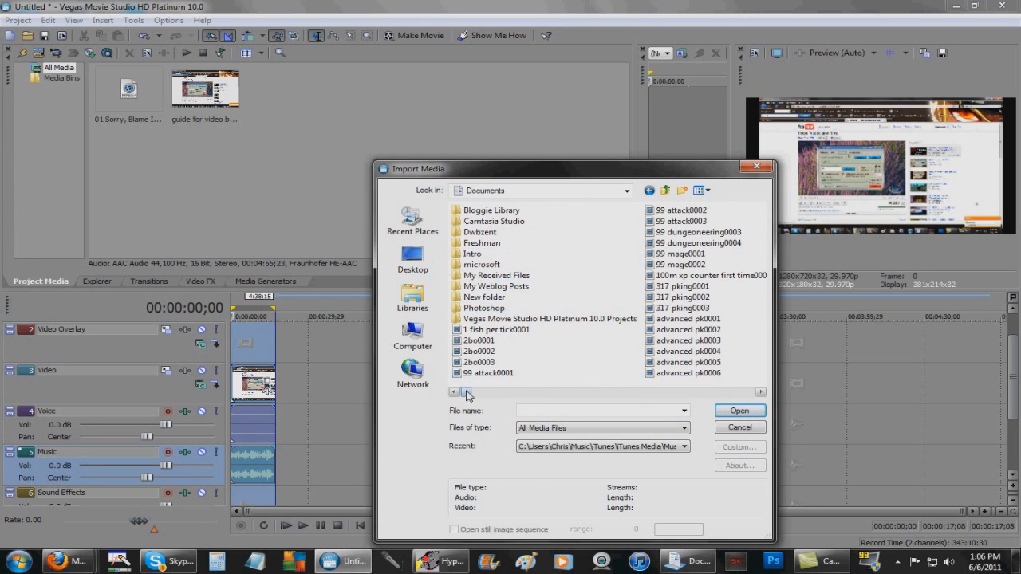
double_click(504, 374)
drag(205, 94, 332, 399)
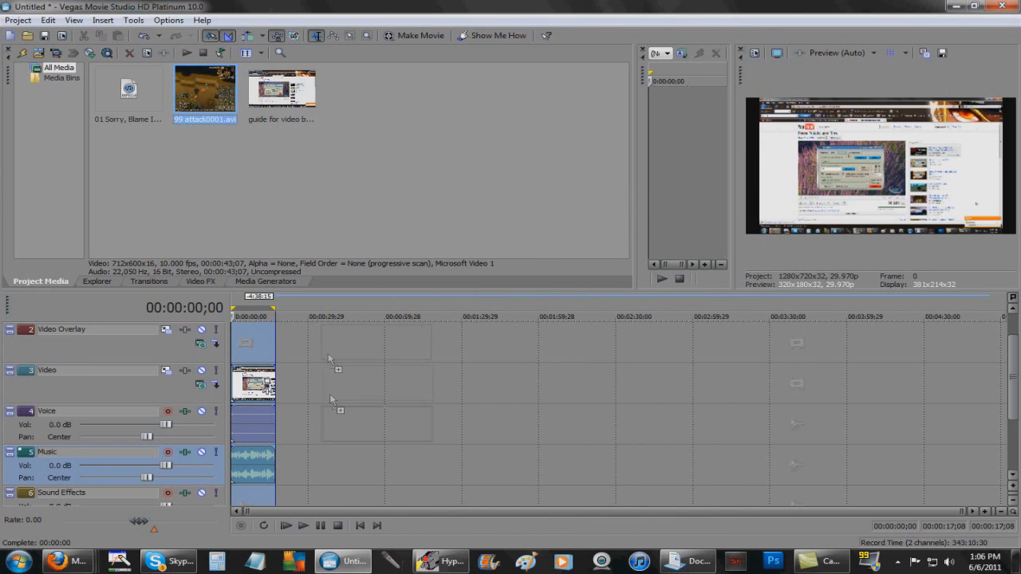
drag(301, 455, 285, 417)
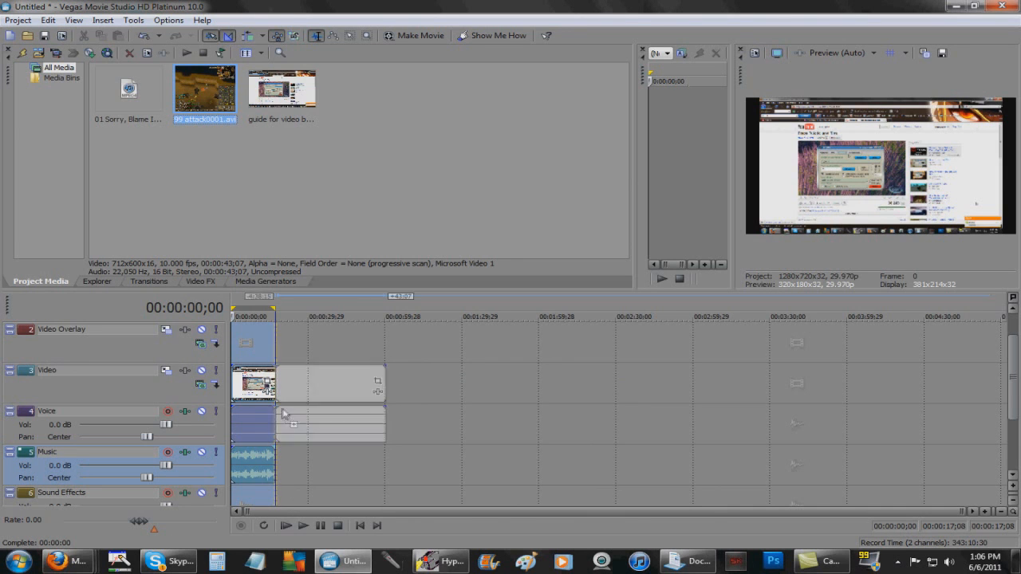
Preview the new clip at 00:00:23;14, resize the preview, and trim the clip's end
click(292, 311)
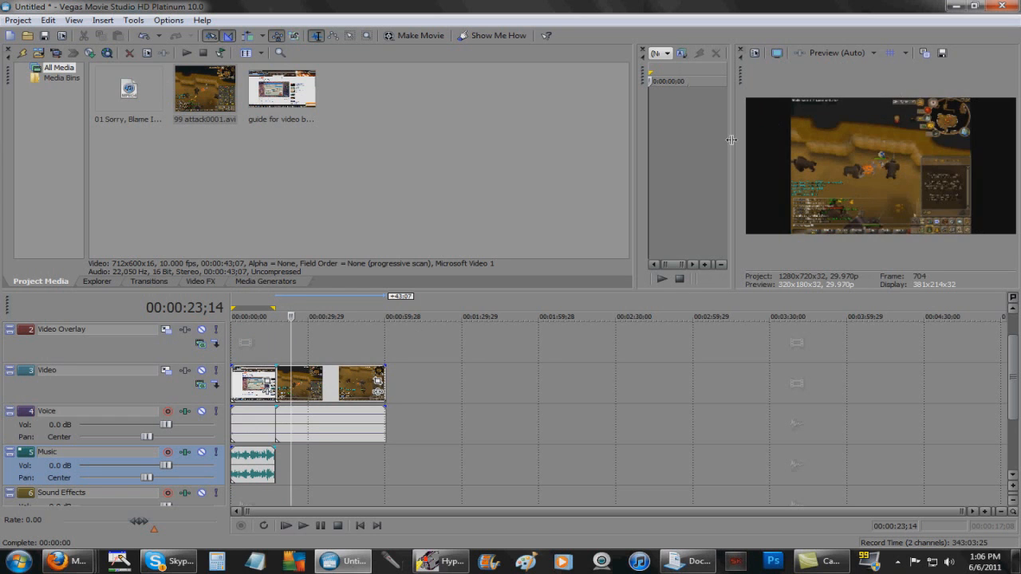
drag(732, 139, 618, 158)
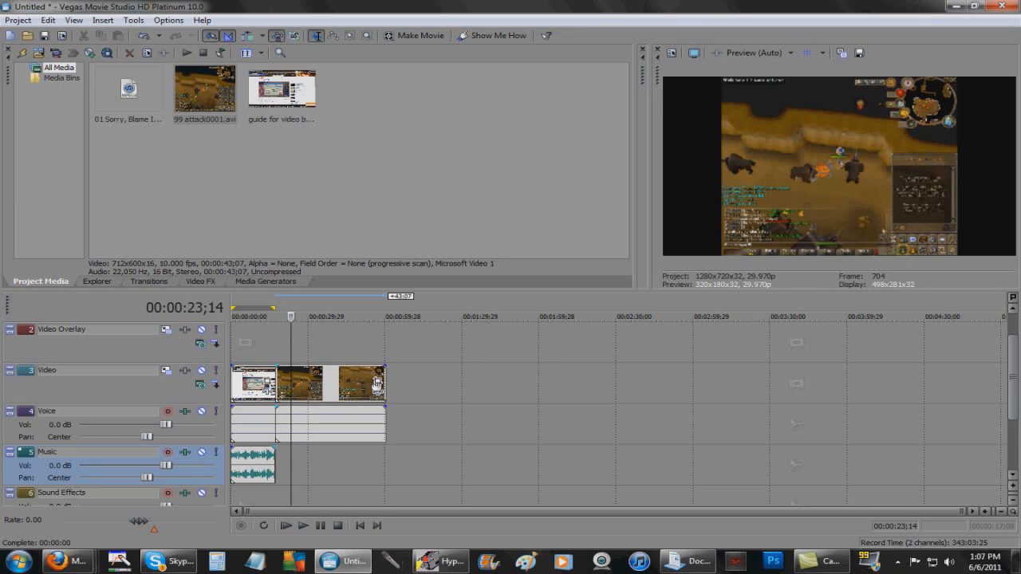
drag(649, 232, 710, 233)
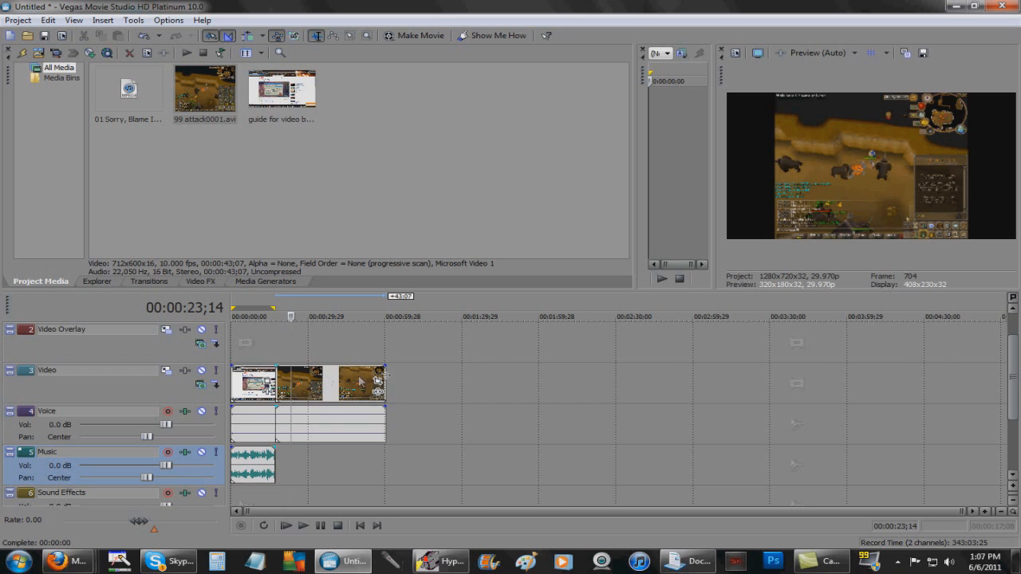
mouse_move(378, 380)
mouse_down()
mouse_move(278, 384)
mouse_move(388, 386)
mouse_up()
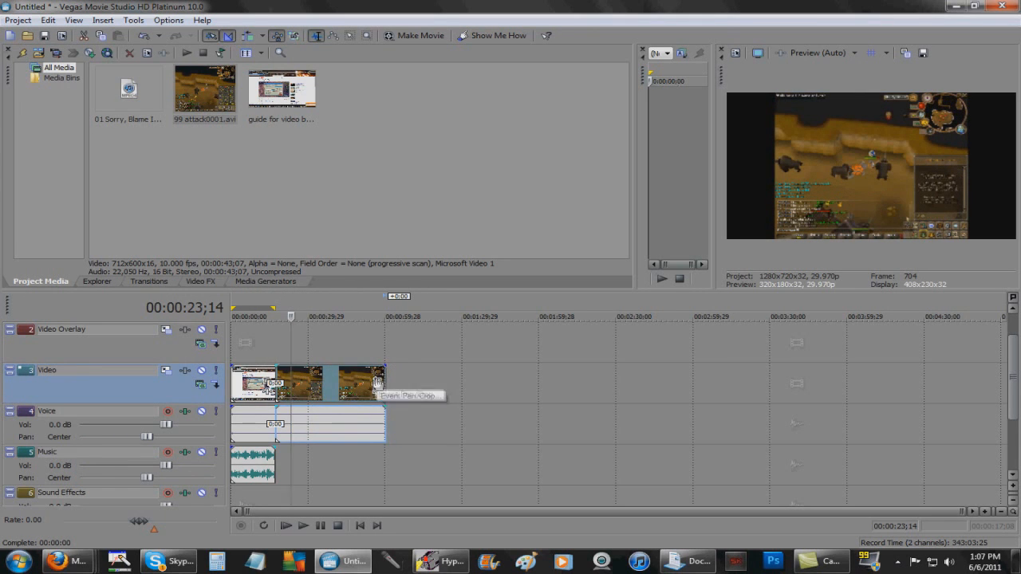
click(442, 386)
scroll(417, 367, up, 2)
scroll(422, 373, up, 8)
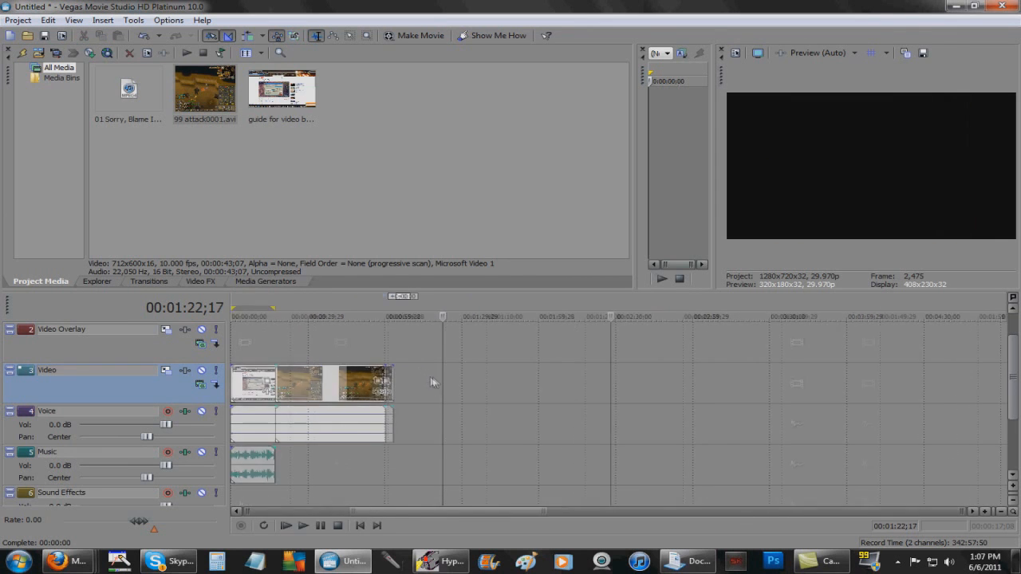
drag(448, 512, 346, 518)
scroll(359, 412, down, 10)
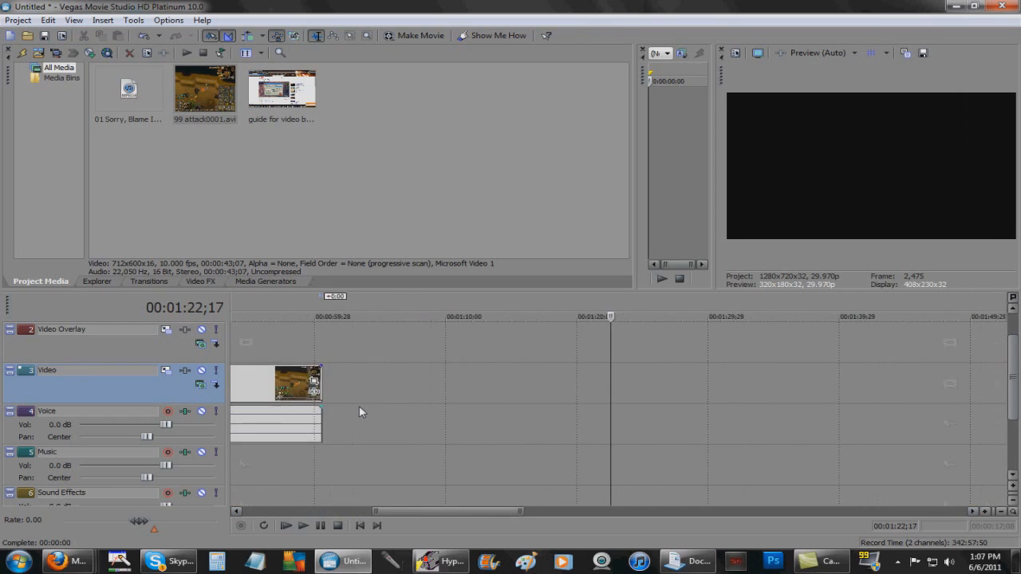
Open Video Event Pan/Crop for 99 attack0001 and set Maintain aspect ratio to No
right_click(343, 385)
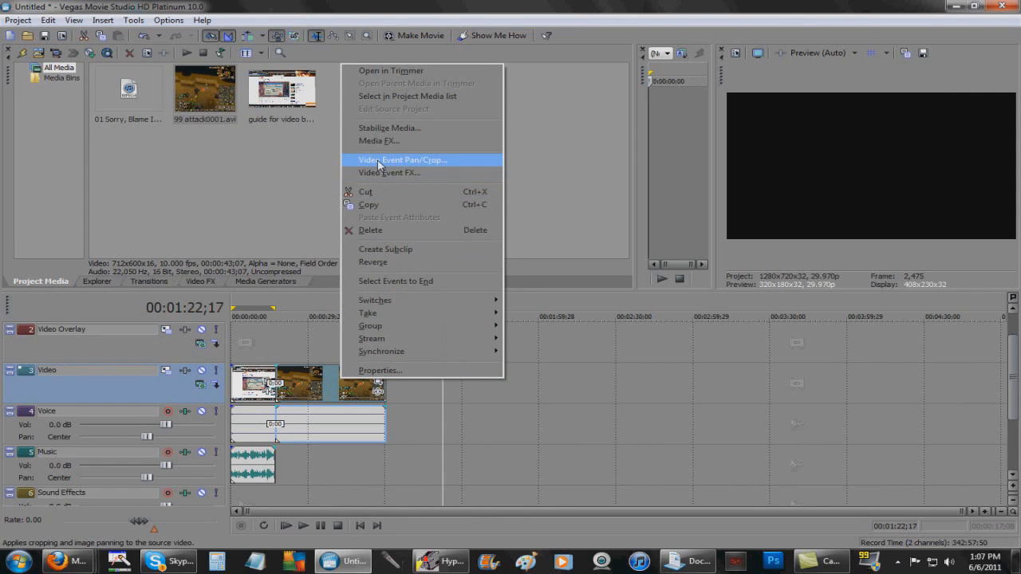
click(379, 162)
drag(711, 208, 767, 209)
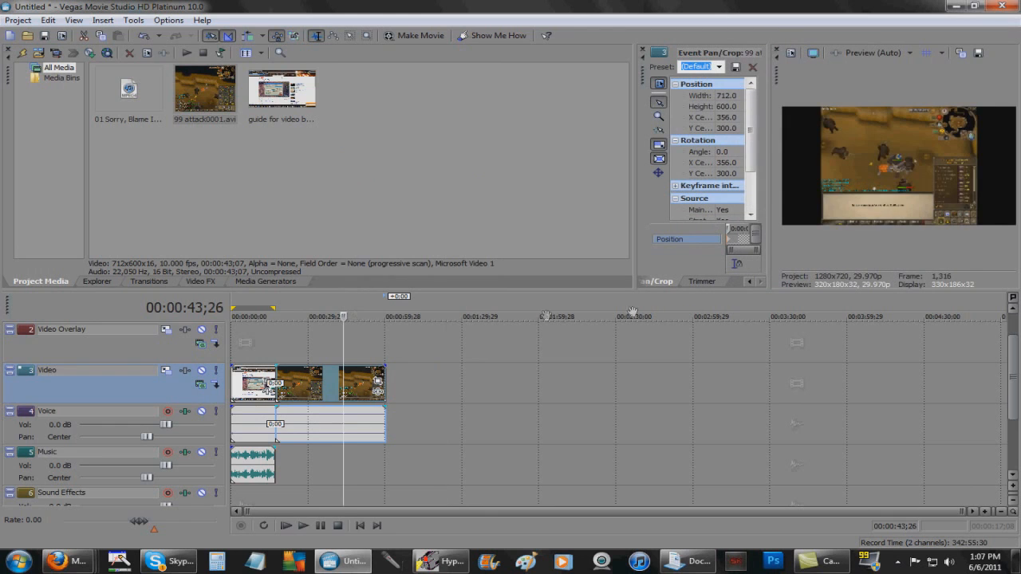
drag(754, 156, 750, 183)
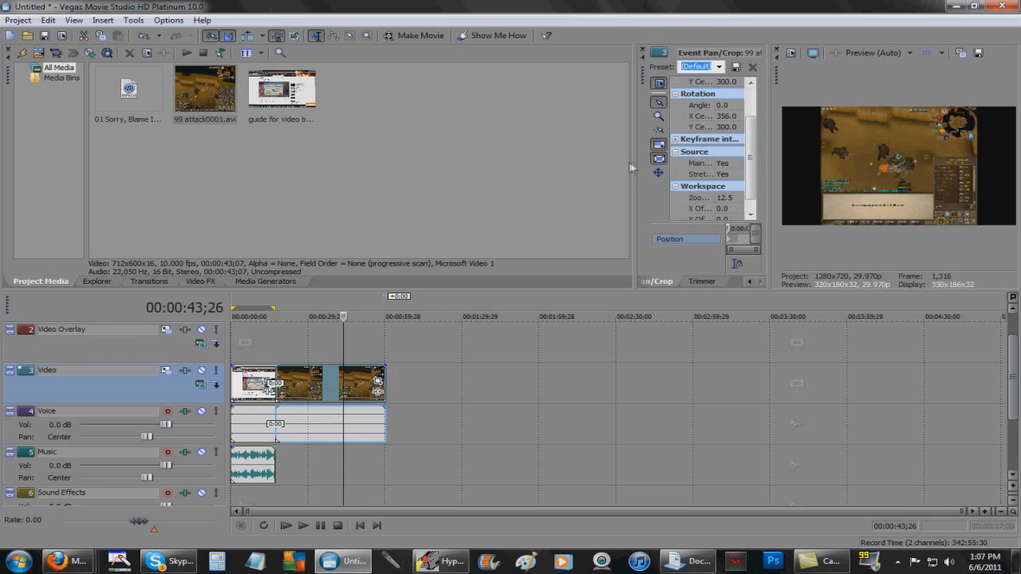
drag(631, 163, 275, 158)
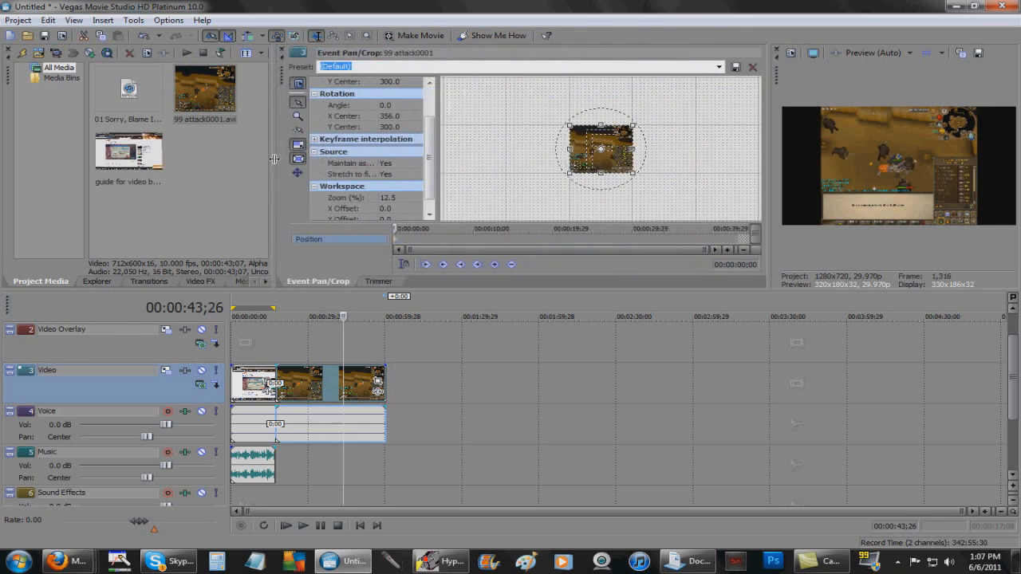
drag(431, 186, 515, 185)
click(447, 164)
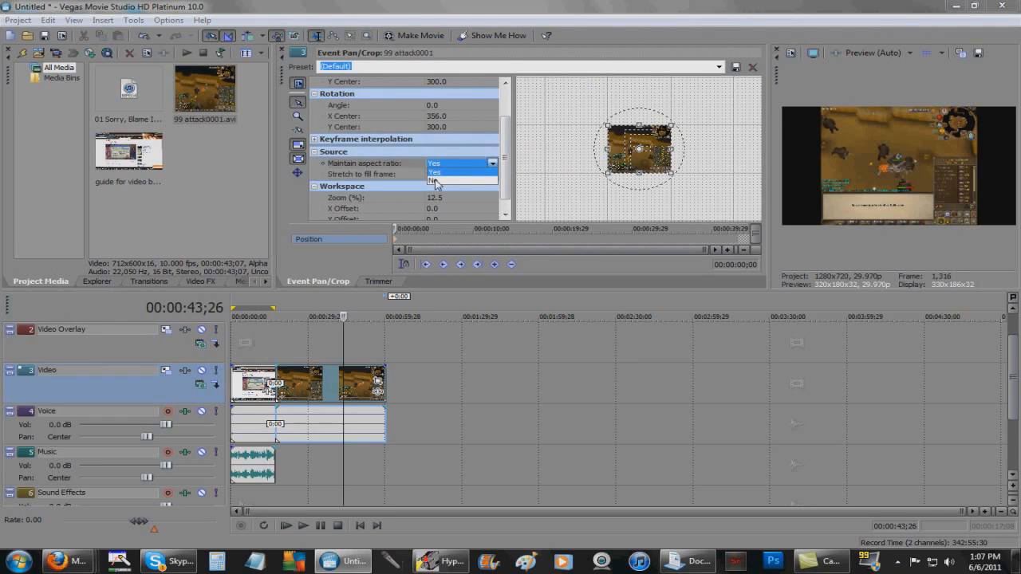
click(435, 180)
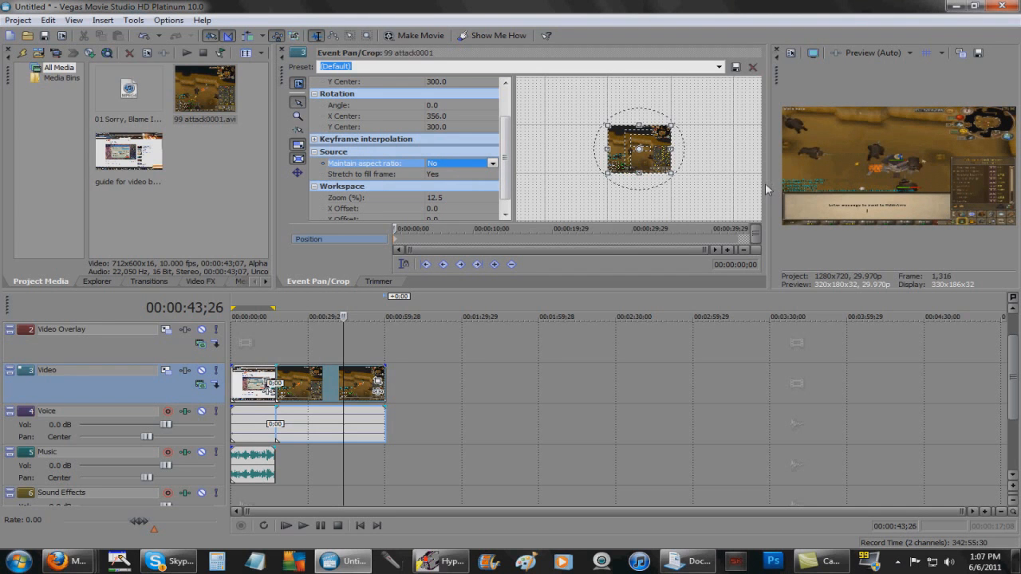
Enlarge the preview to check the stretched clip and rearrange the Pan/Crop and media panels
drag(768, 185, 409, 183)
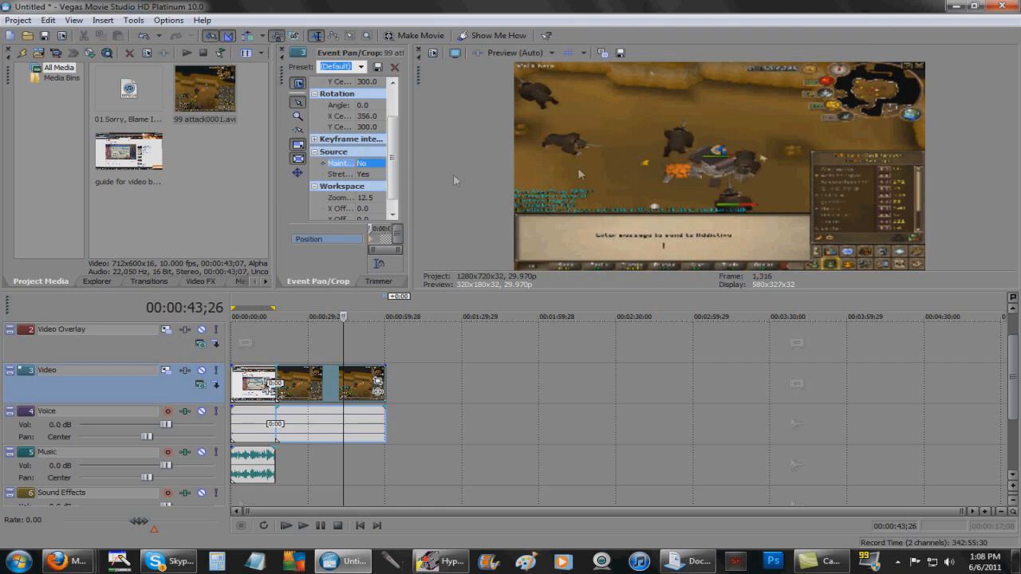
drag(410, 174, 588, 175)
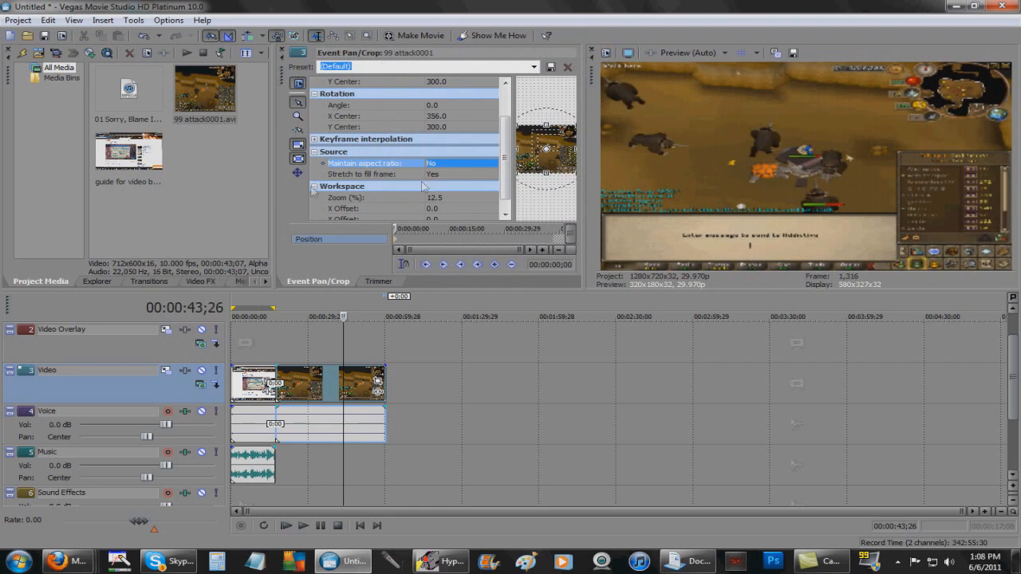
drag(271, 176, 374, 185)
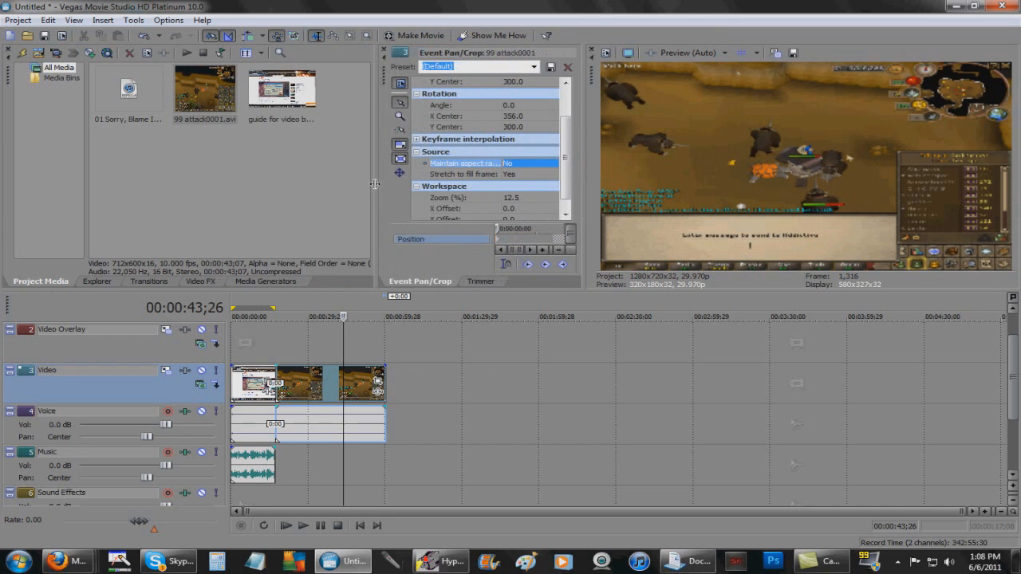
drag(585, 179, 745, 181)
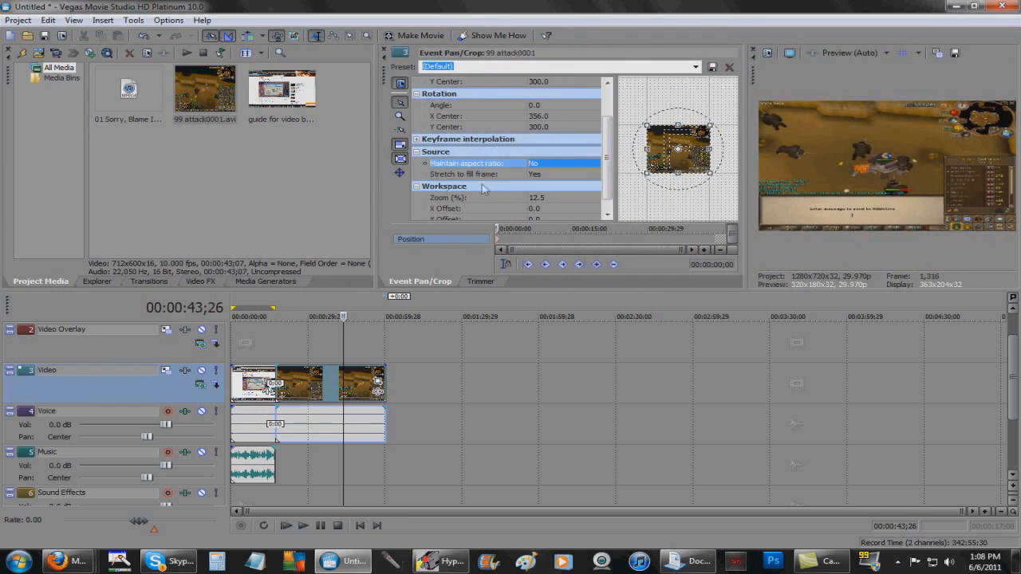
drag(374, 175, 586, 176)
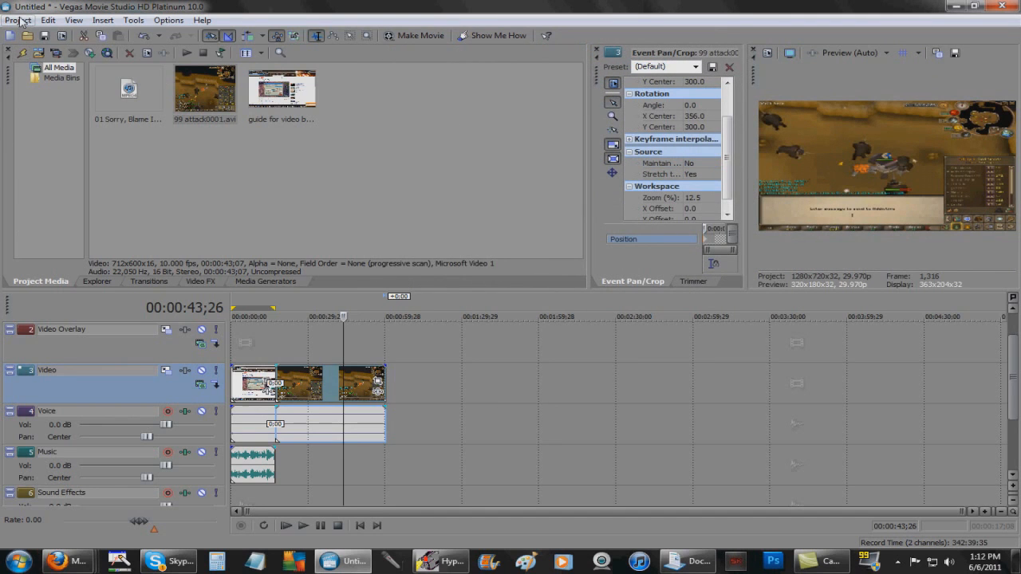
In Project Properties, choose the HDV 720-30p template (1280x720, 29.970 fps) with Best rendering quality
click(17, 20)
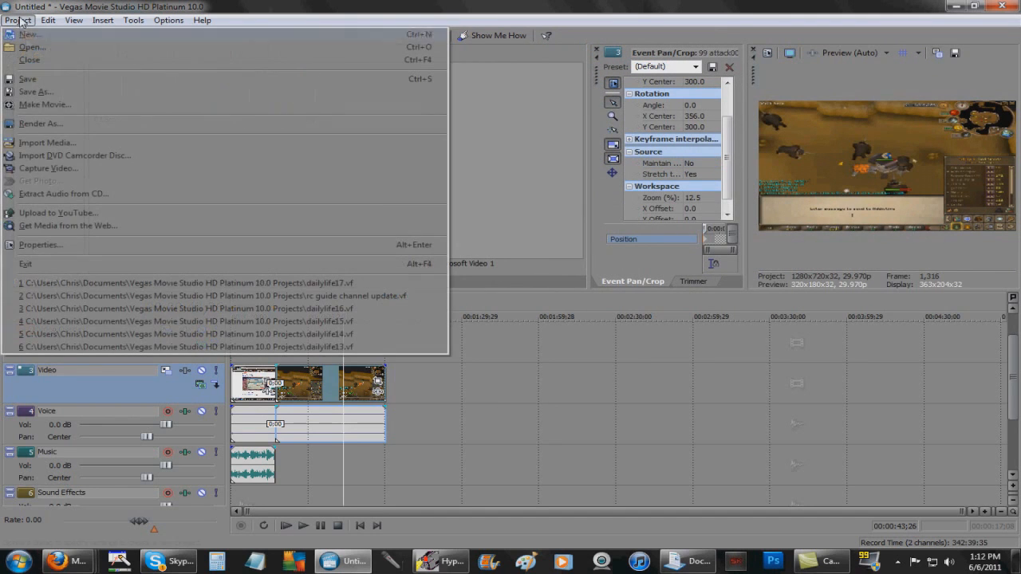
click(94, 246)
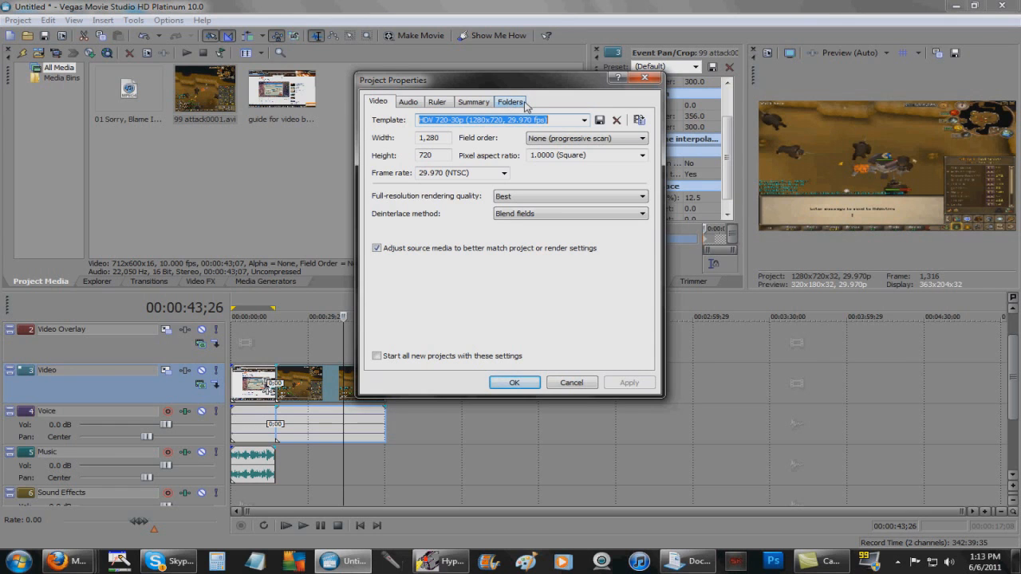
click(585, 121)
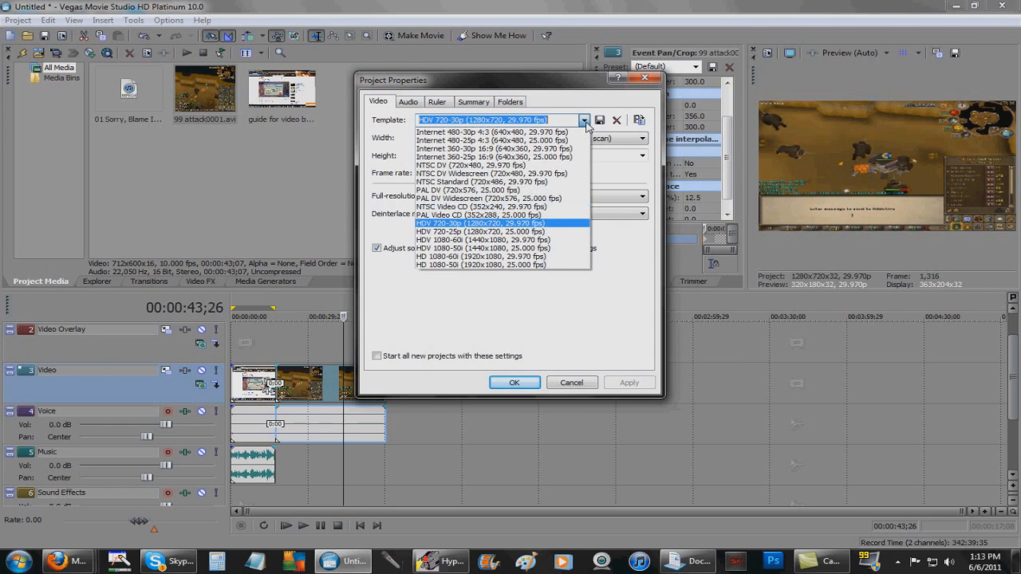
click(542, 227)
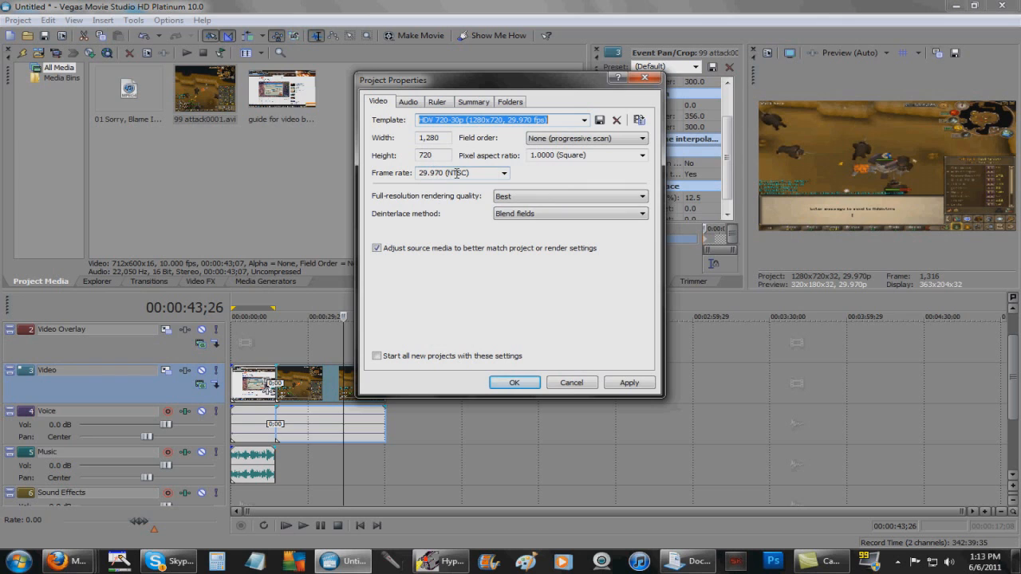
click(511, 199)
click(512, 199)
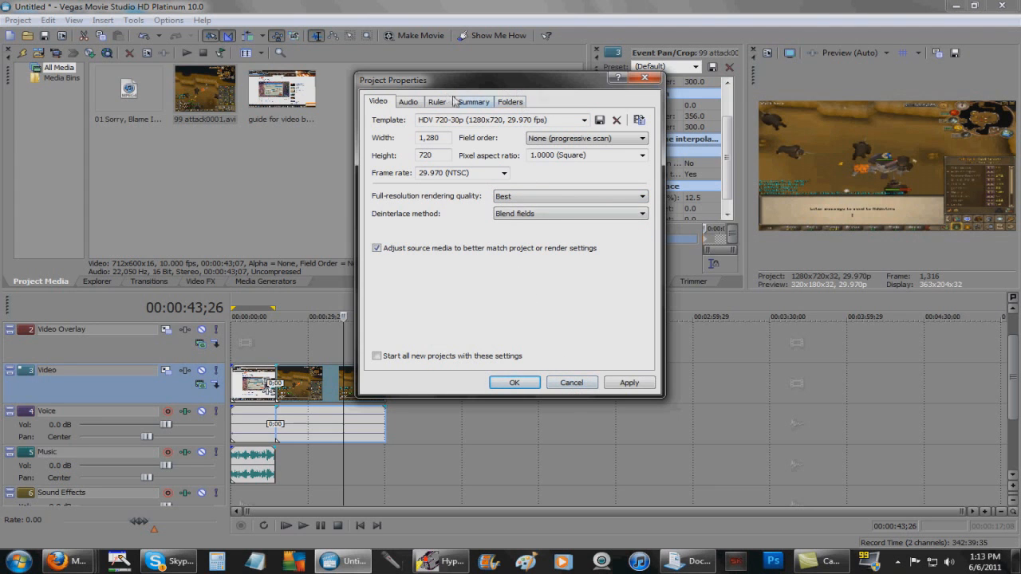
click(652, 80)
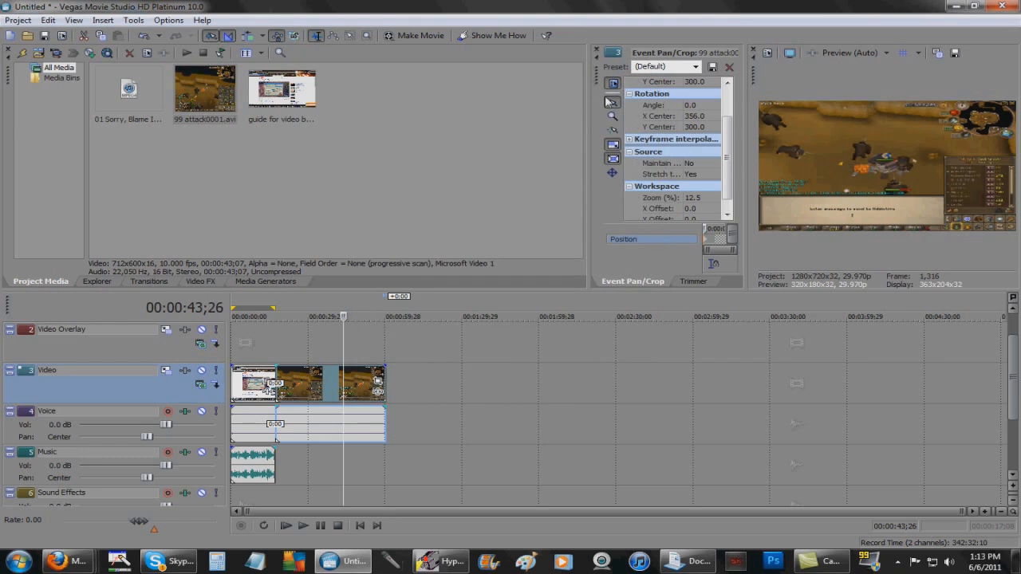
Open the project menu's Import Media command, then cancel the import
click(301, 129)
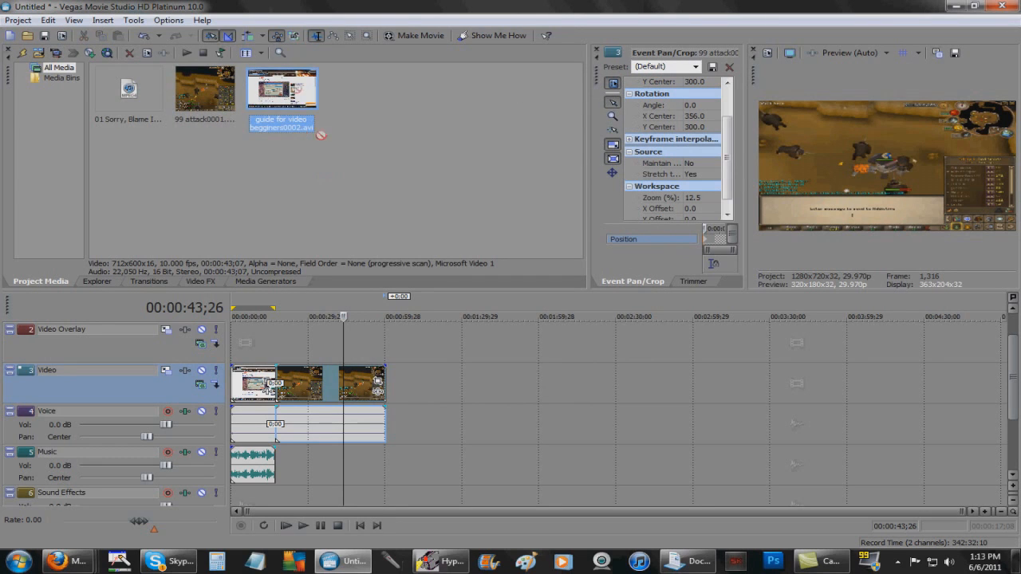
click(18, 20)
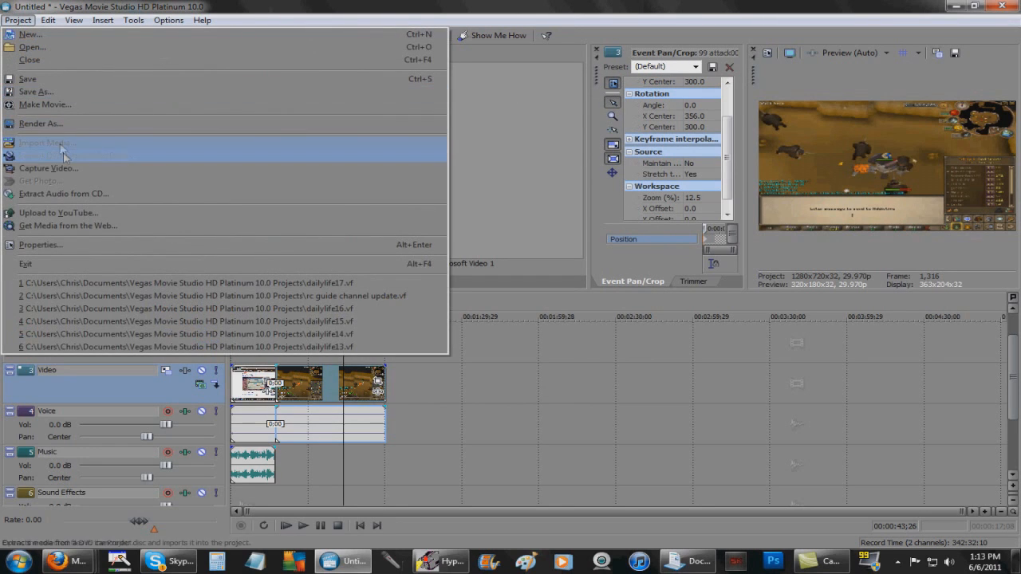
click(382, 383)
click(21, 23)
click(56, 142)
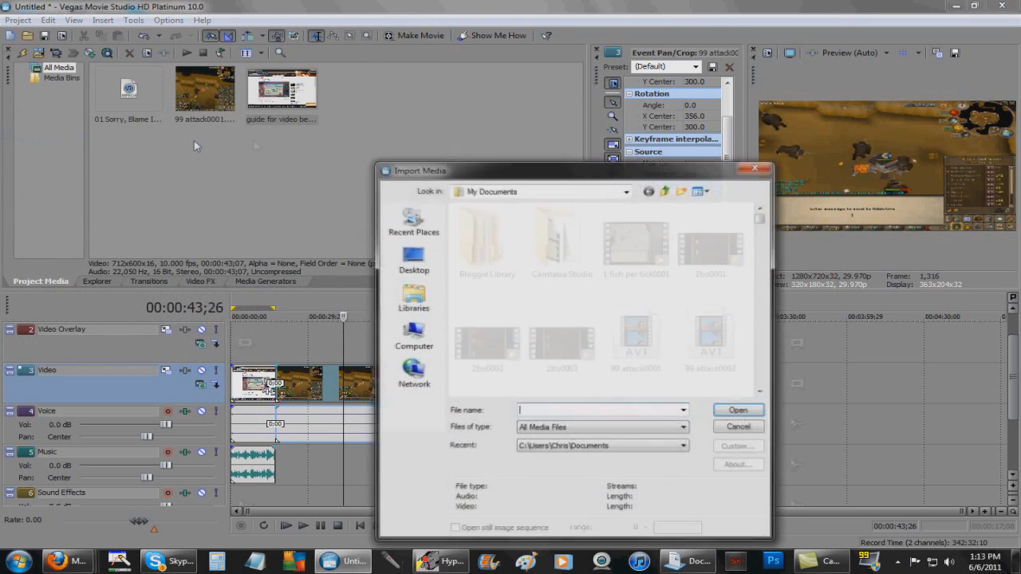
click(764, 167)
Drag two more copies of 99 attack0001 onto the end of the Video track
drag(205, 88, 400, 396)
drag(223, 93, 506, 403)
click(450, 389)
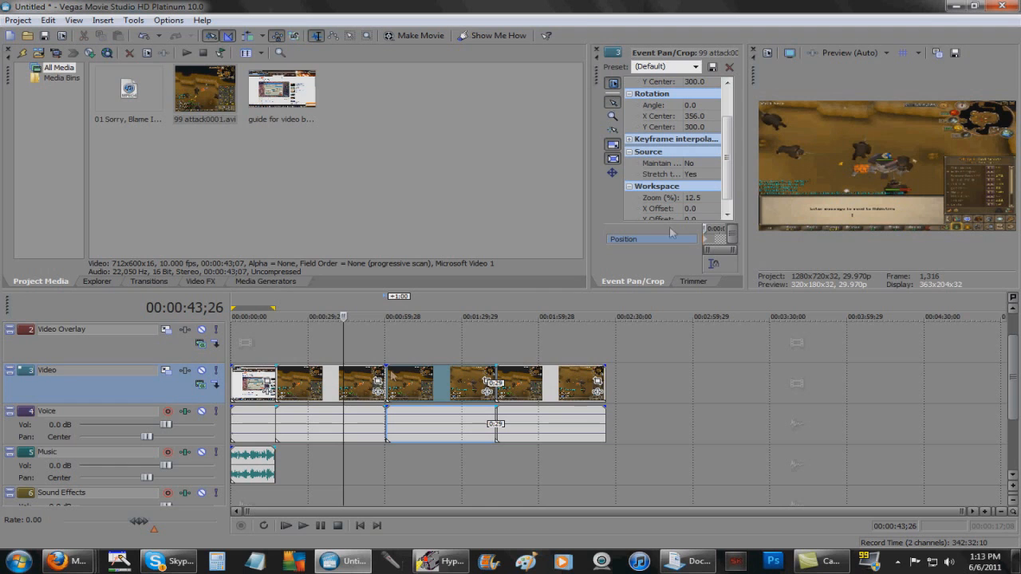
Set the middle clip's Maintain aspect ratio to No, keeping Stretch to fill frame at Yes
click(440, 305)
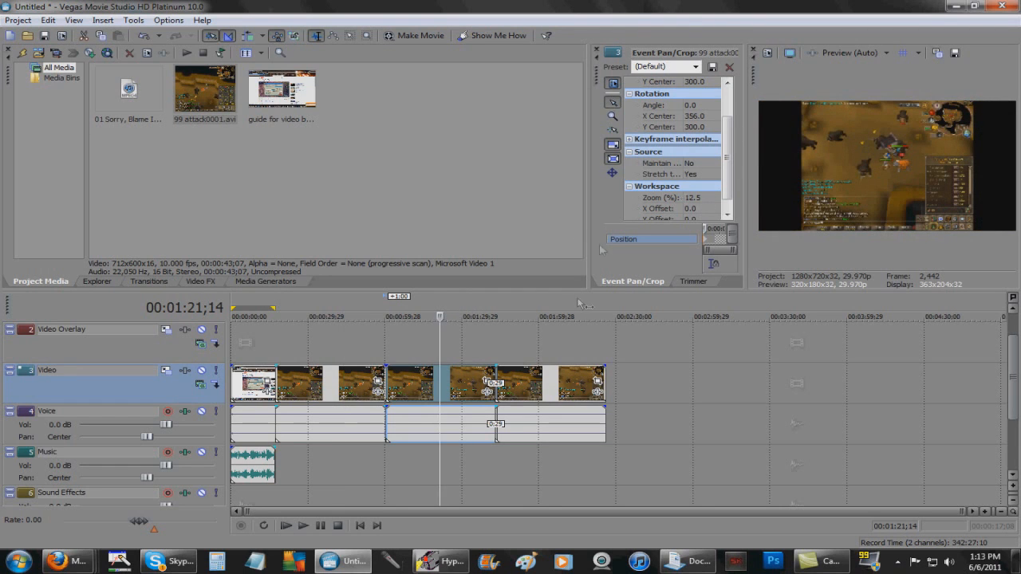
click(488, 382)
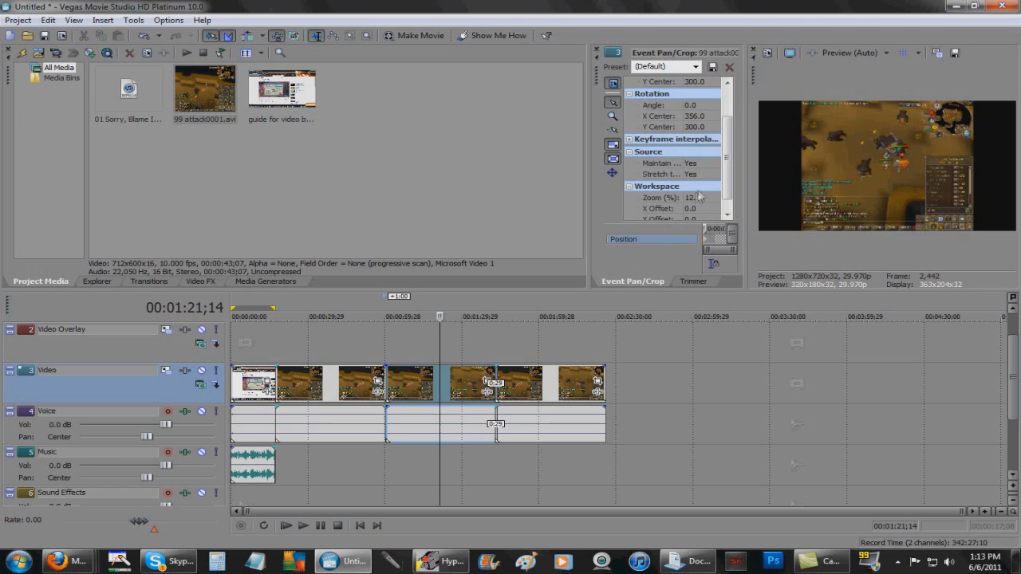
click(692, 164)
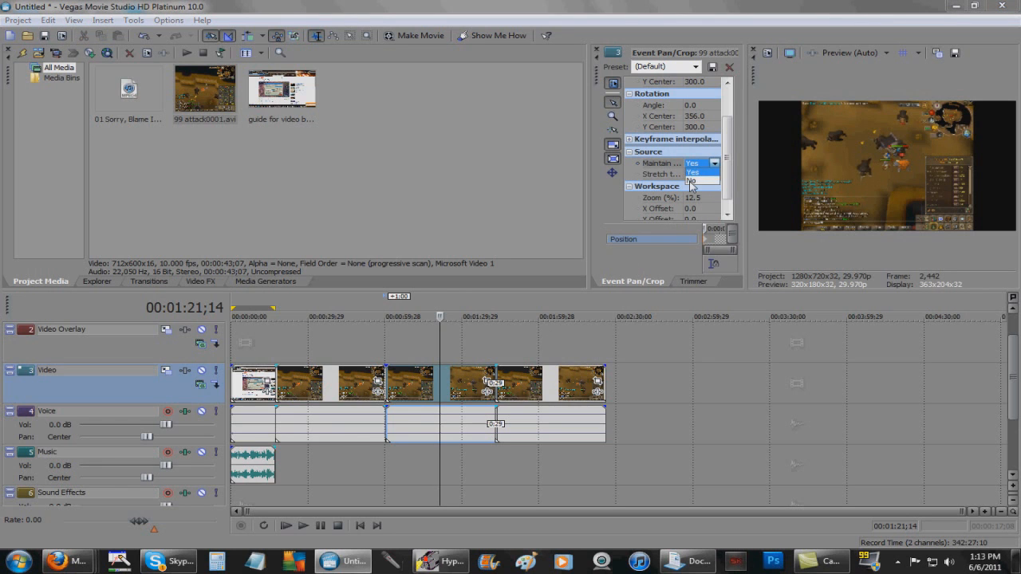
click(691, 180)
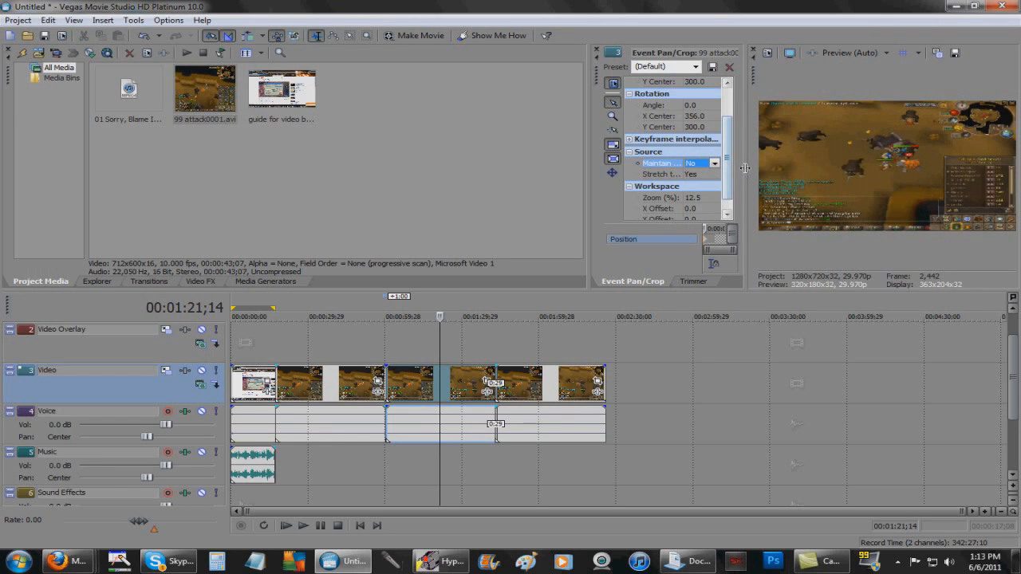
drag(745, 168, 709, 169)
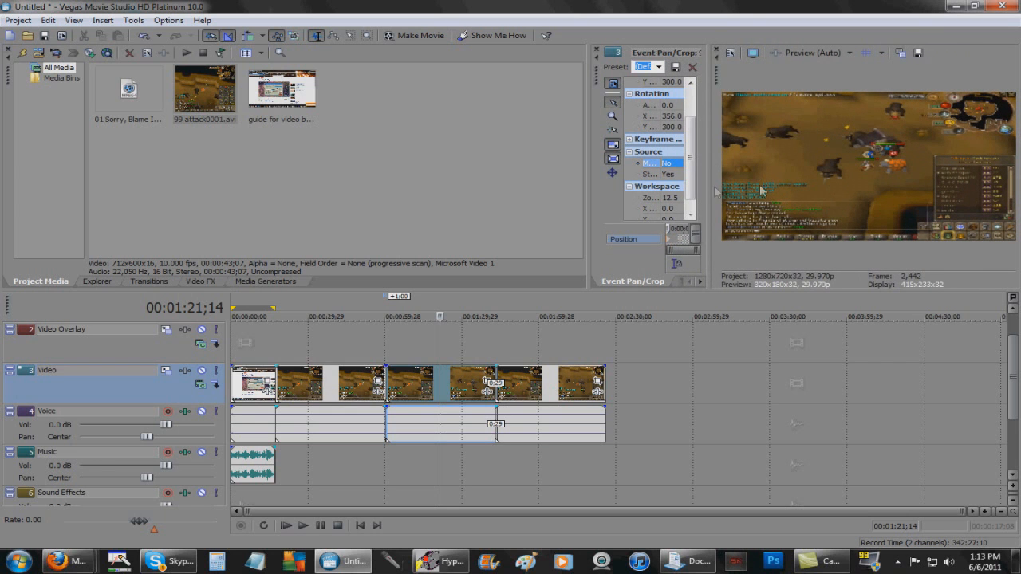
click(677, 176)
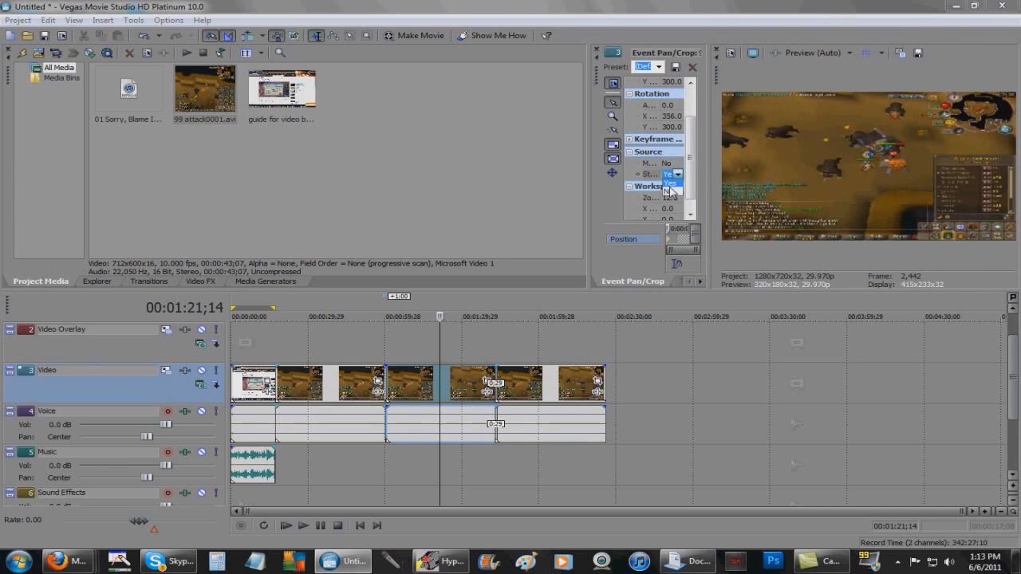
click(668, 187)
click(671, 175)
click(672, 182)
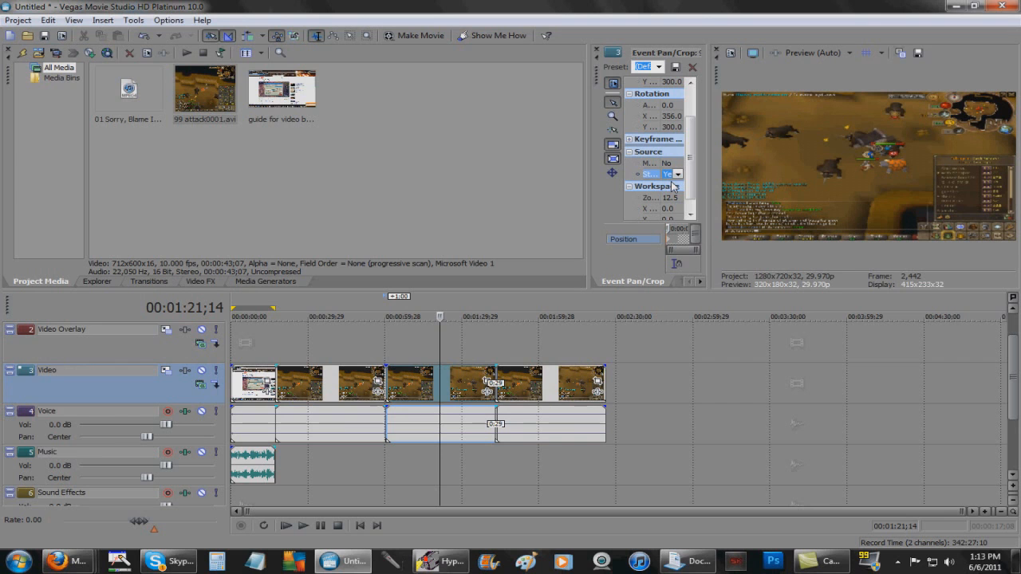
Set Maintain aspect ratio to No for the last 99 attack0001 clip as well
click(552, 317)
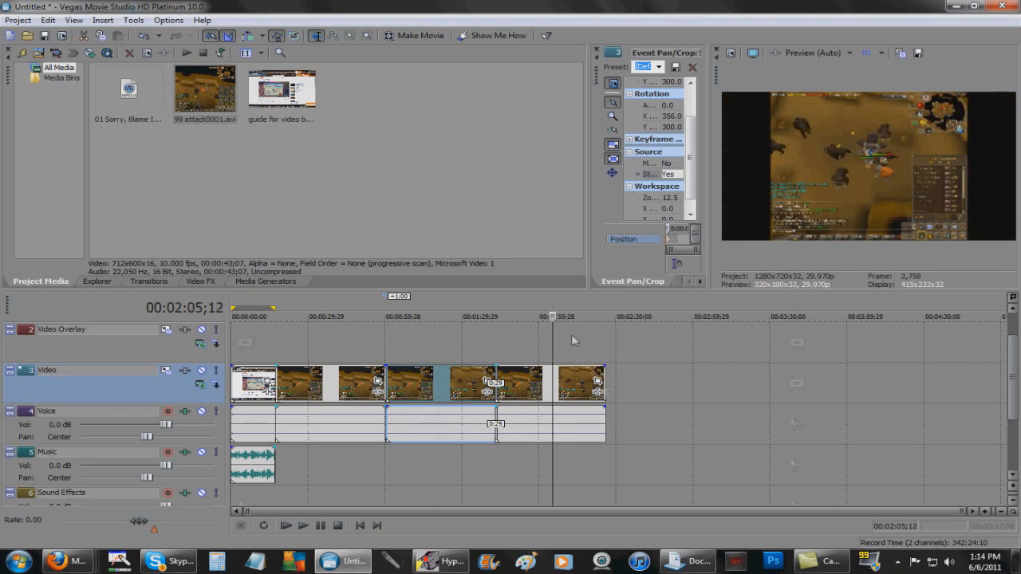
click(597, 382)
click(670, 164)
click(669, 183)
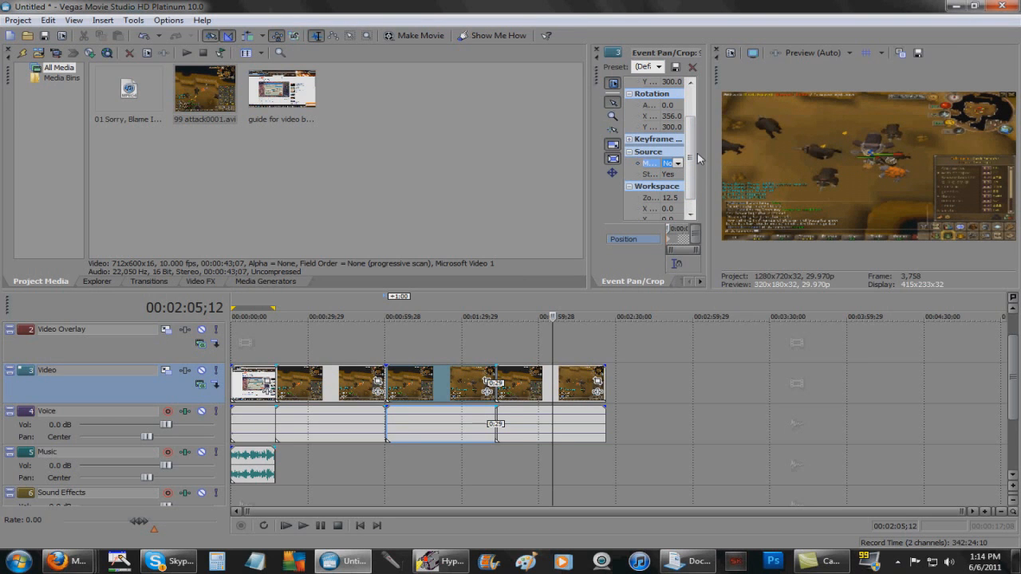
Select the whole project and set Render As to Windows Media Video V11, 6 Mbps HD 720-30p
click(18, 21)
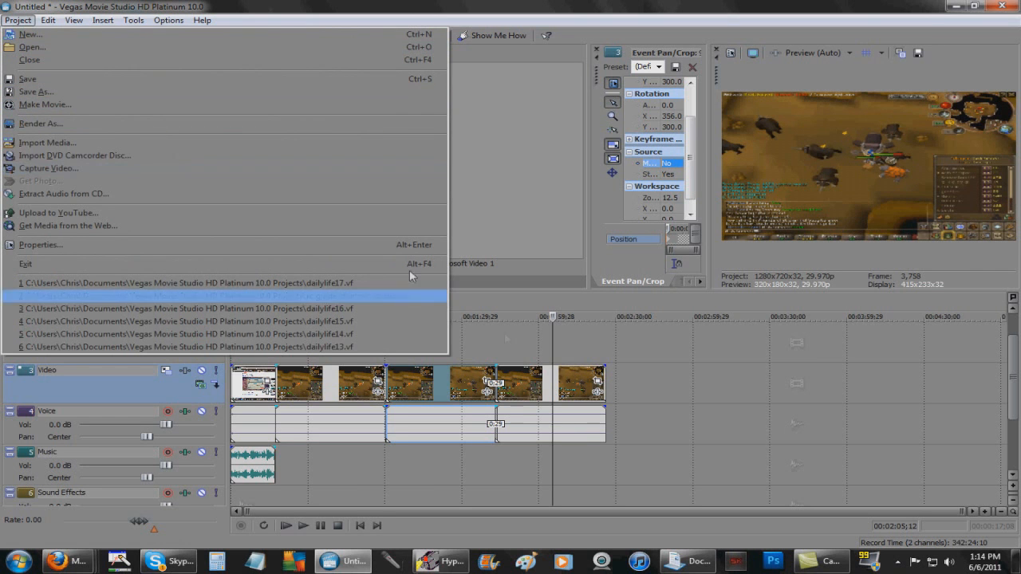
double_click(504, 300)
click(18, 21)
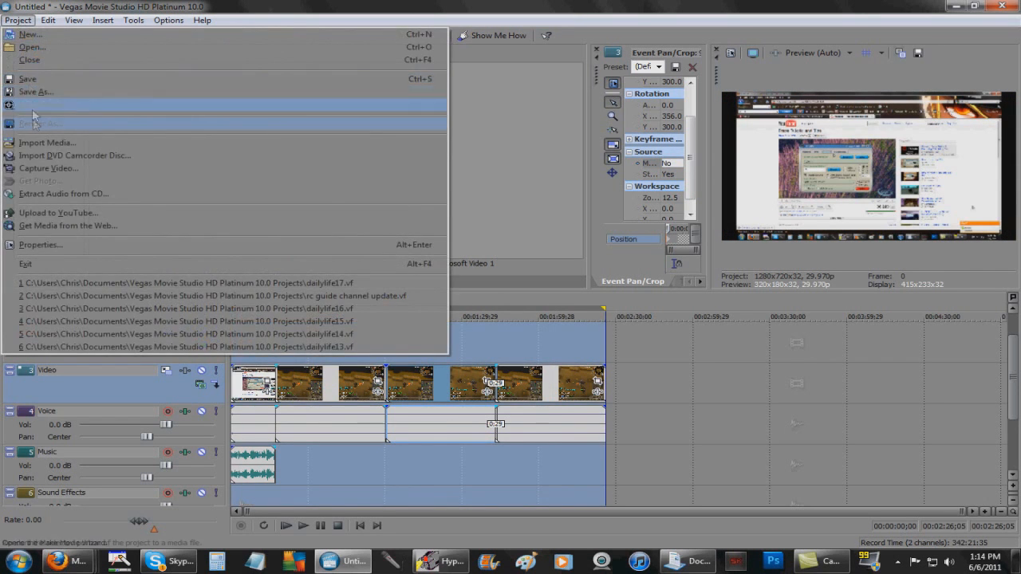
click(36, 123)
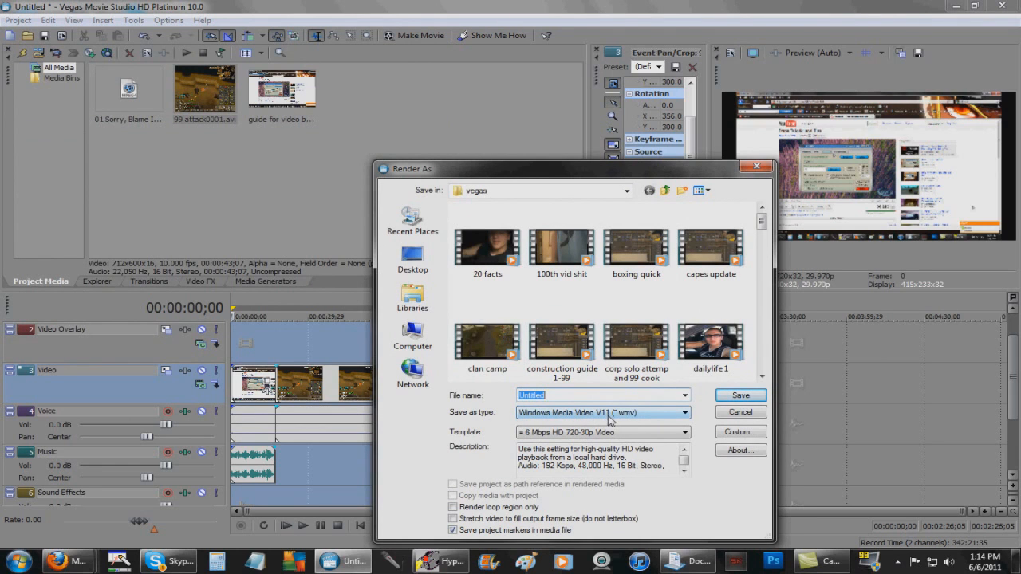
click(637, 418)
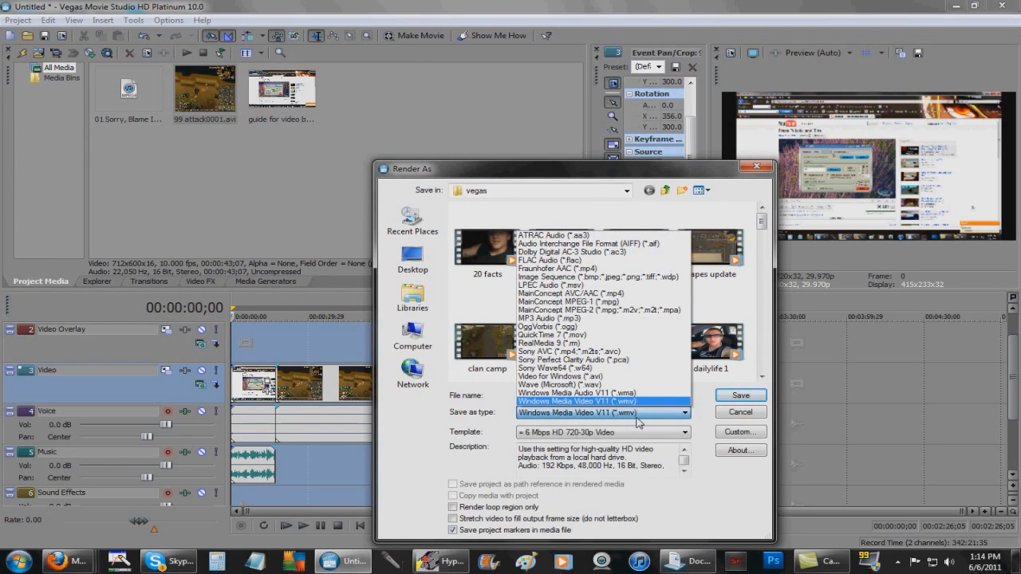
click(637, 418)
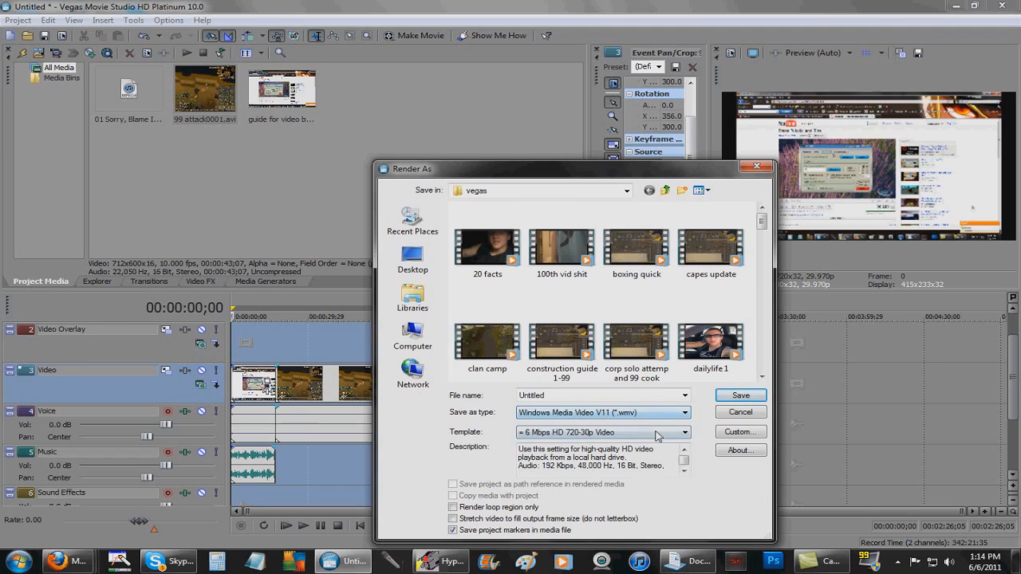
click(661, 432)
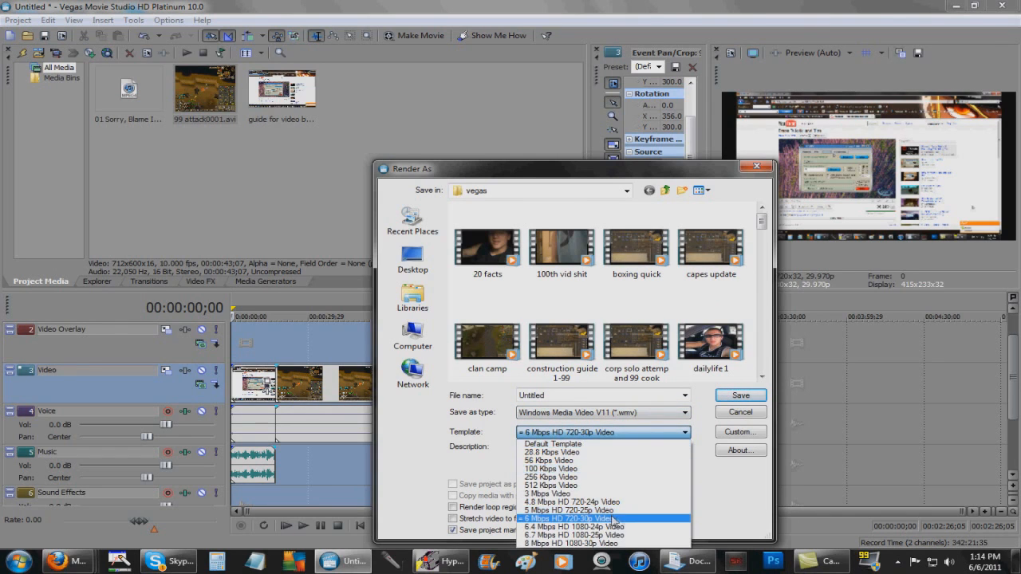
click(627, 519)
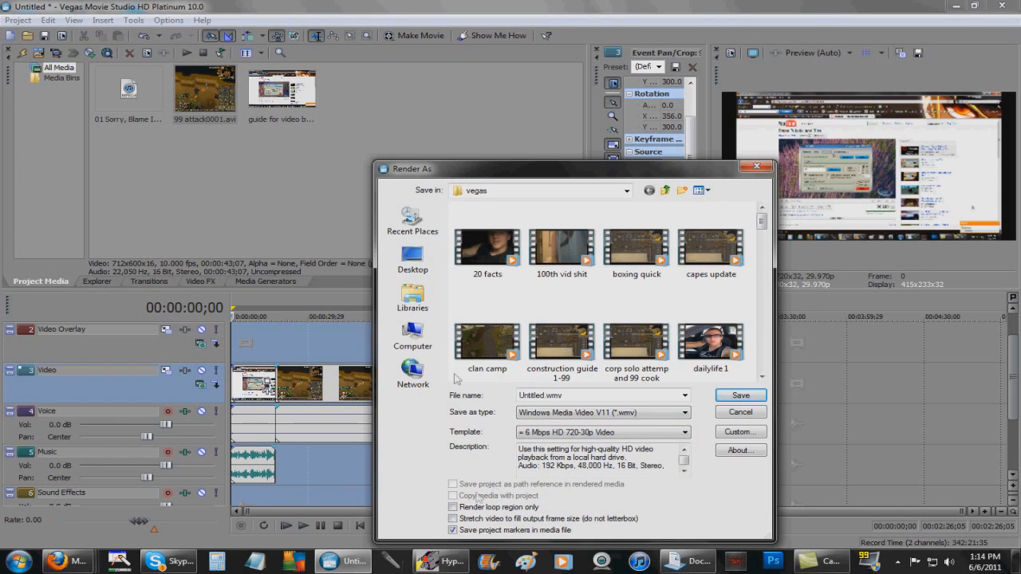
Name the output 'test fol vid', start the render, then cancel it
double_click(547, 395)
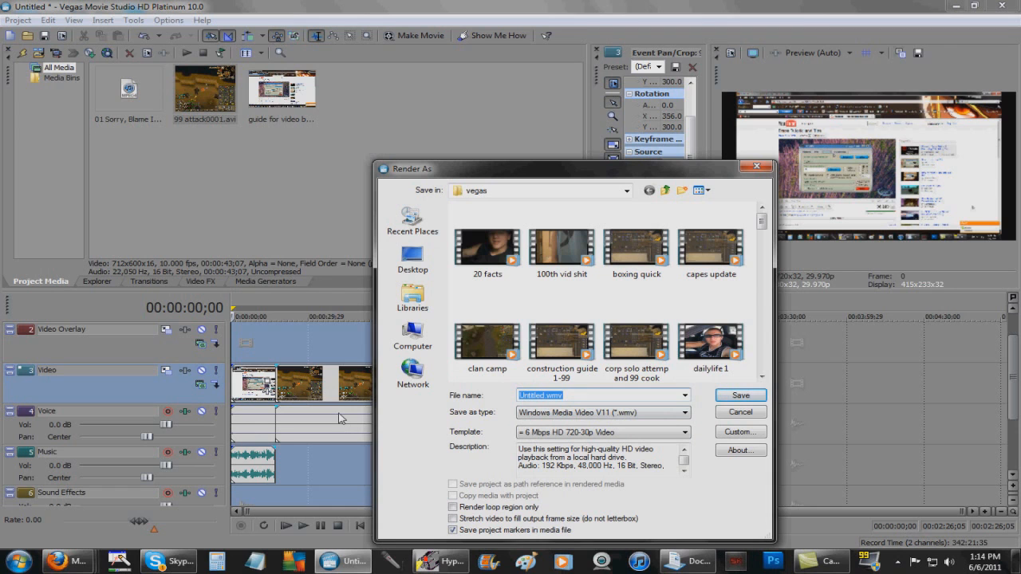
text(test)
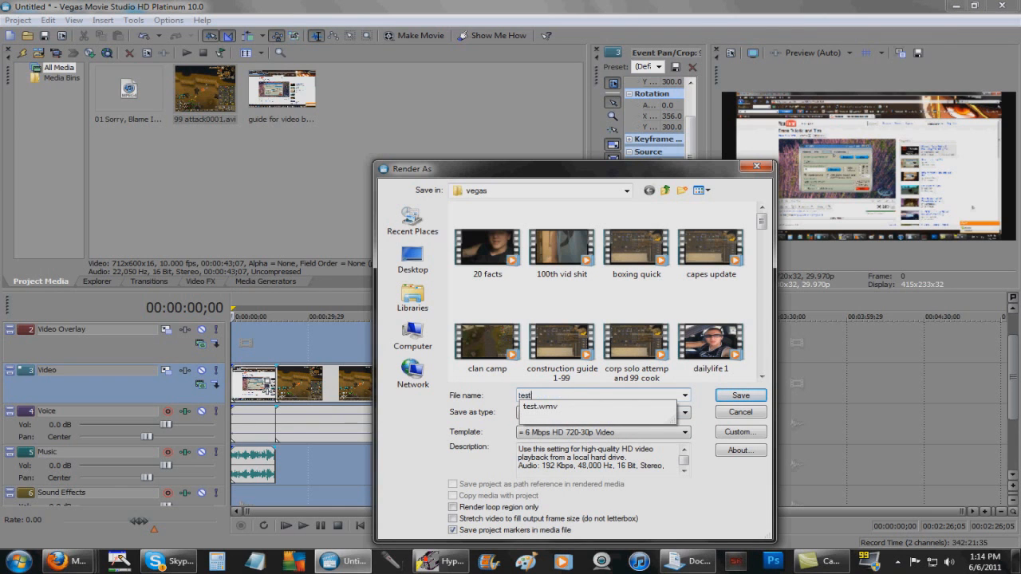
text( fol vid)
key(Return)
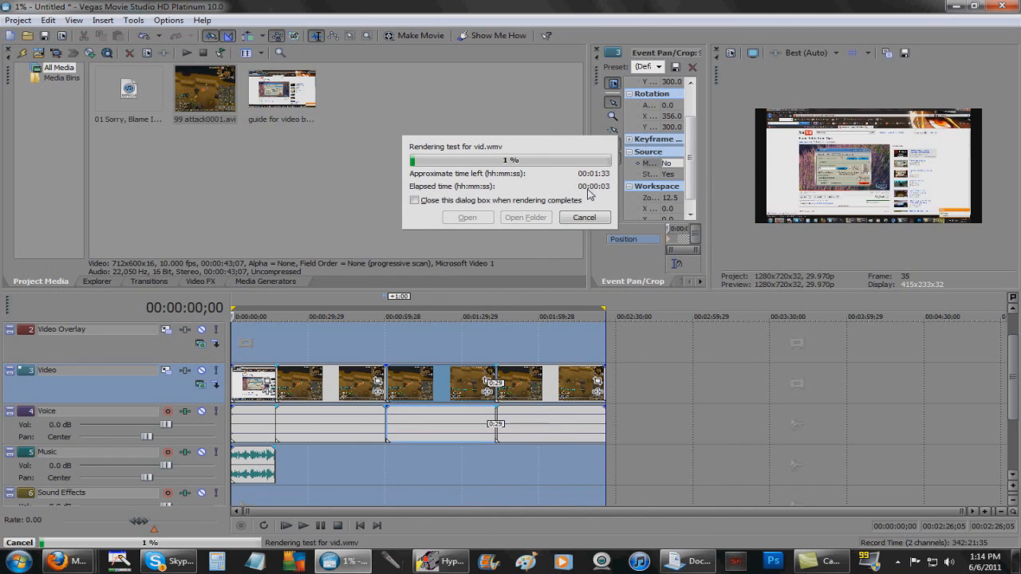
click(590, 217)
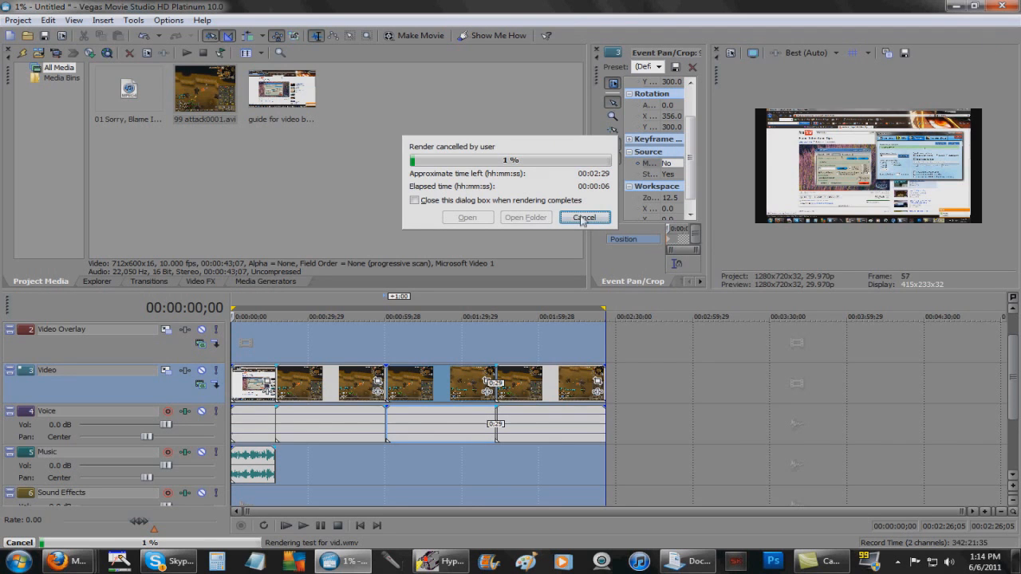
click(583, 218)
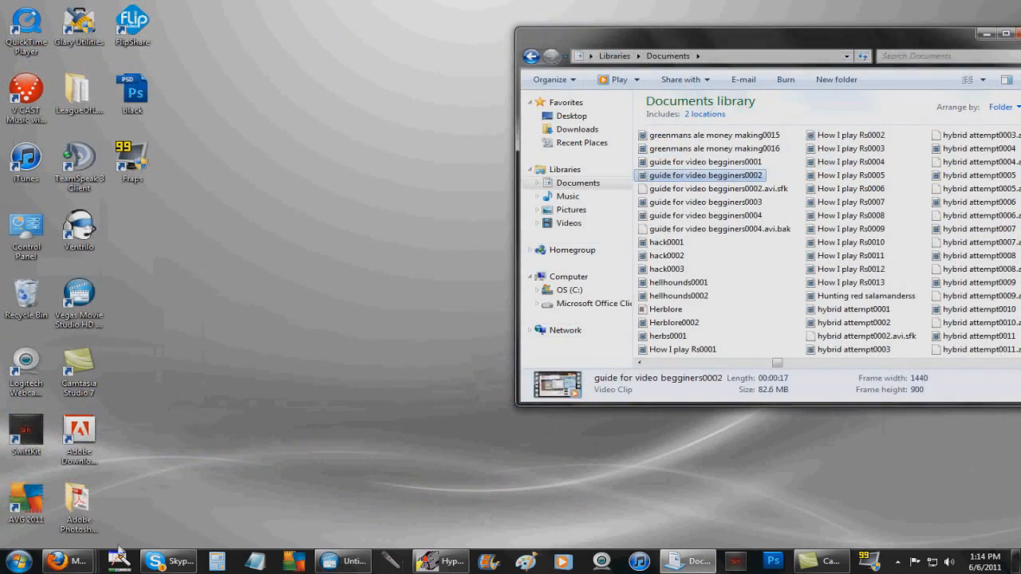
In Firefox, go to YouTube in a new tab and open the upload page
mouse_move(68, 562)
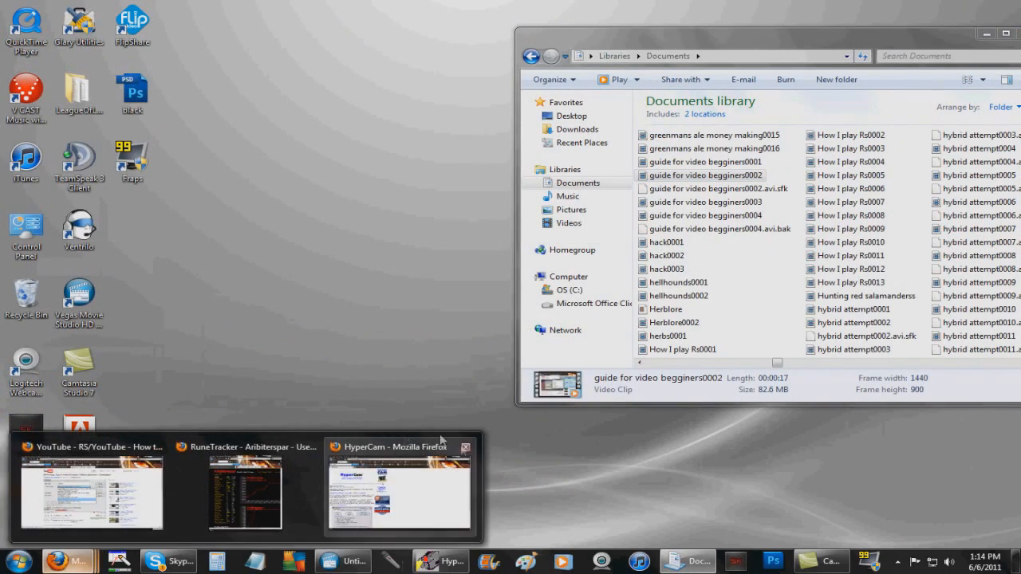
click(451, 500)
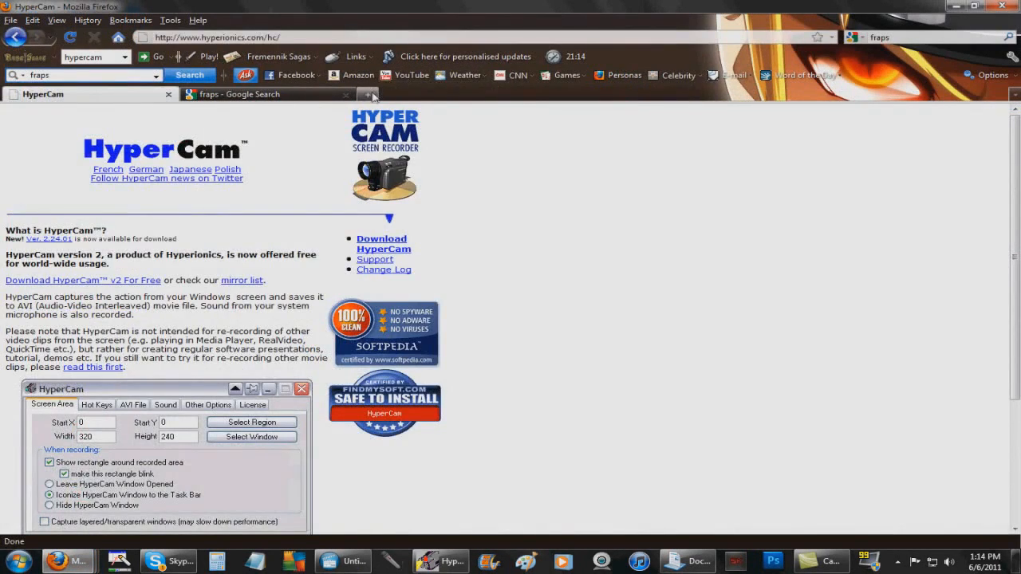
click(368, 94)
text(youtube.com/)
click(288, 68)
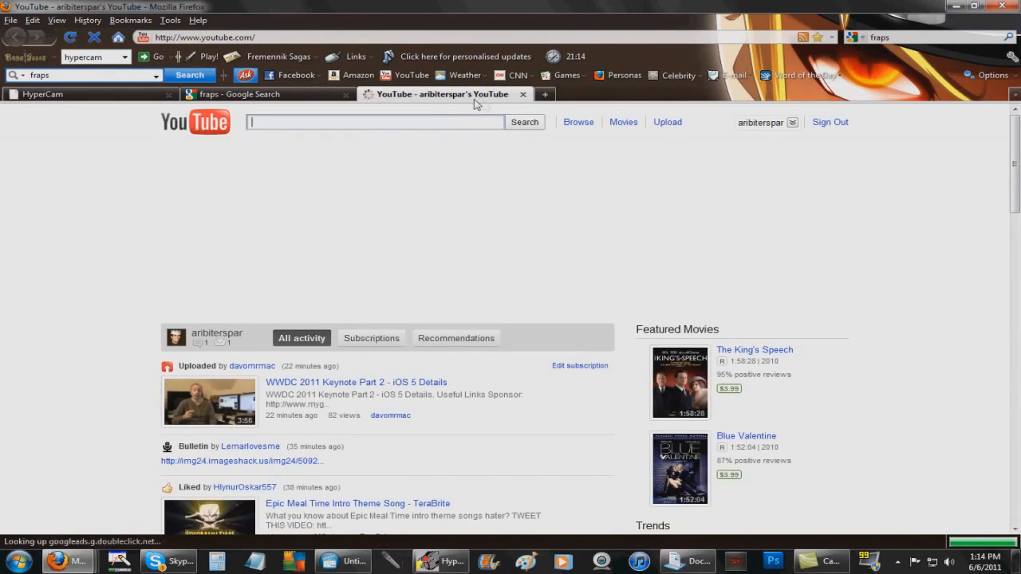
click(677, 123)
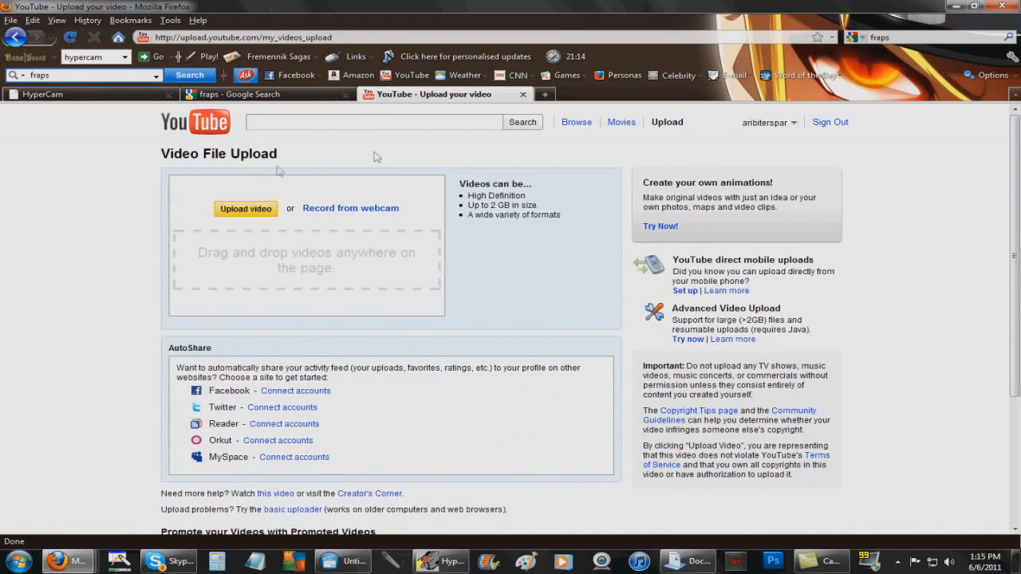
Upload hybrid attempt.wmv and save its privacy setting as Private
click(246, 209)
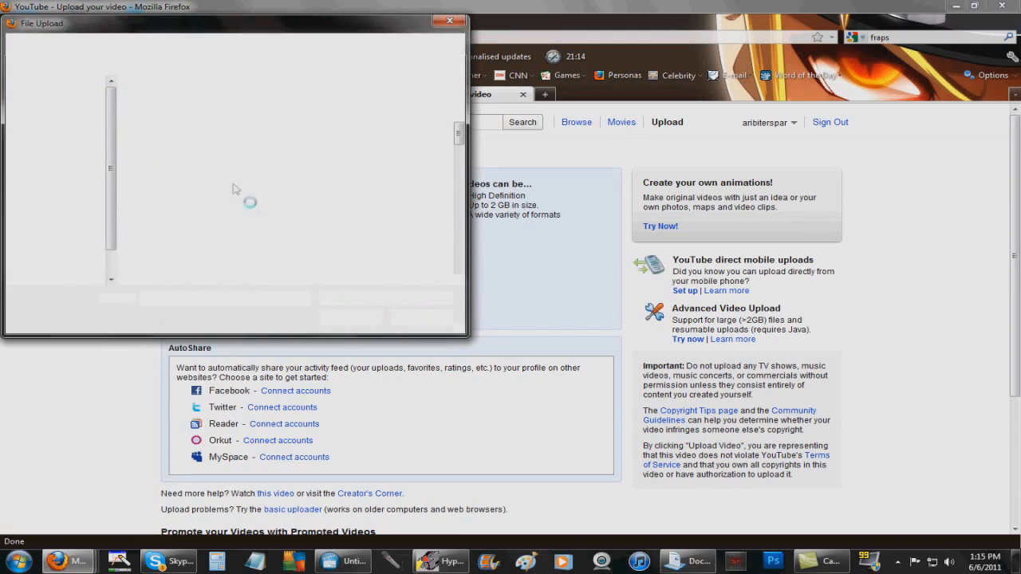
scroll(459, 144, down, 1)
drag(459, 144, 458, 191)
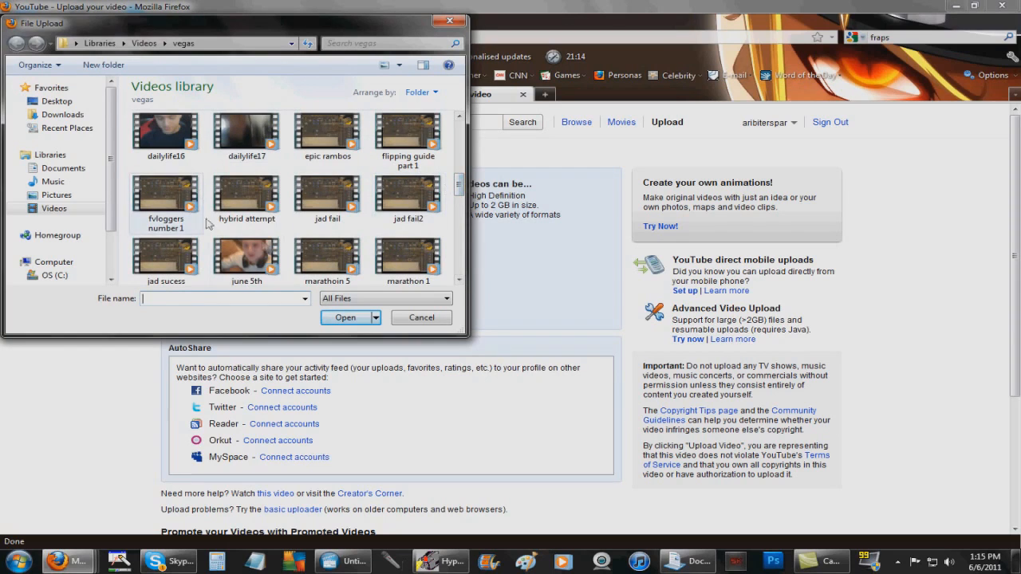
double_click(255, 210)
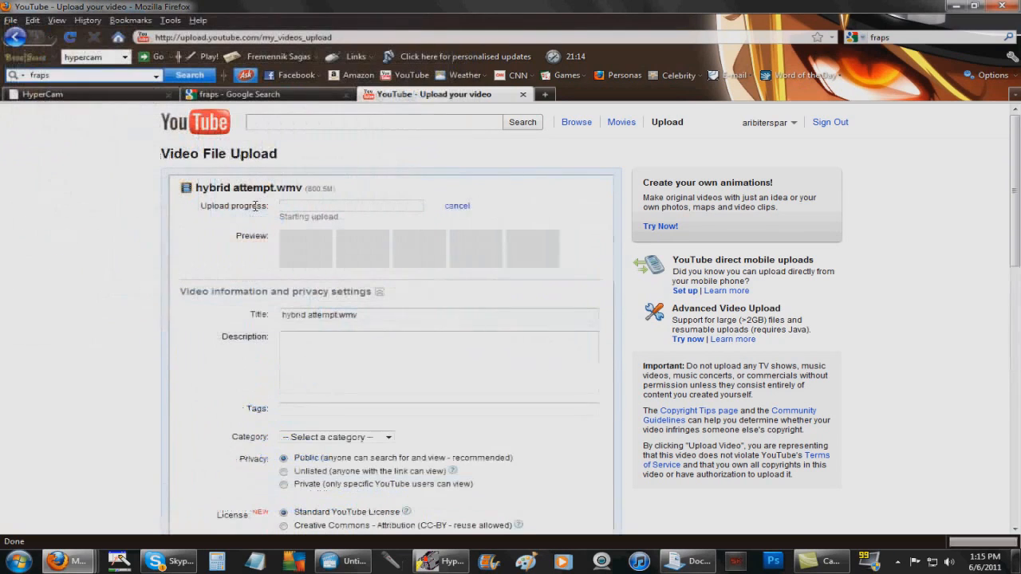
scroll(256, 208, down, 2)
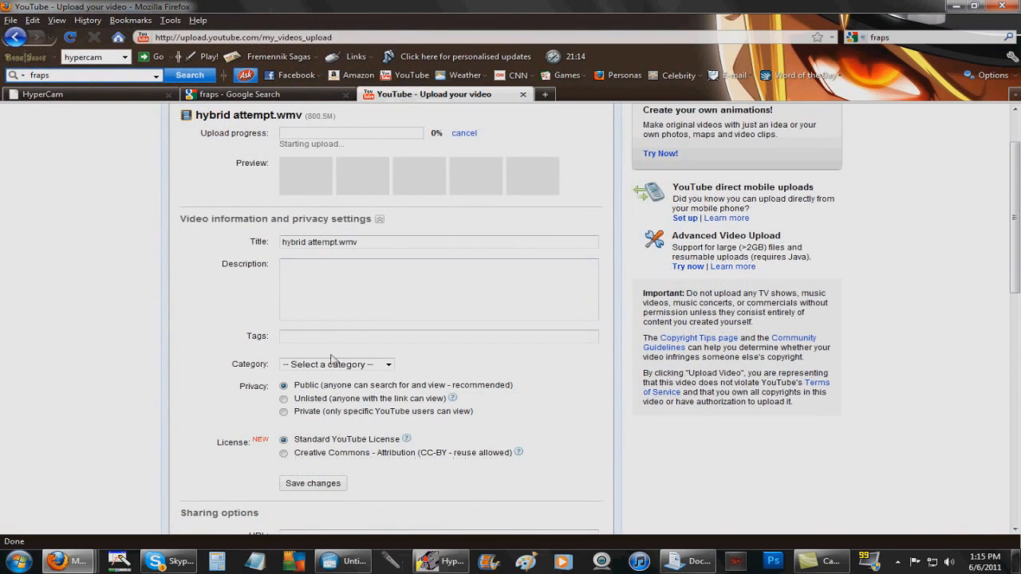
click(284, 412)
click(294, 483)
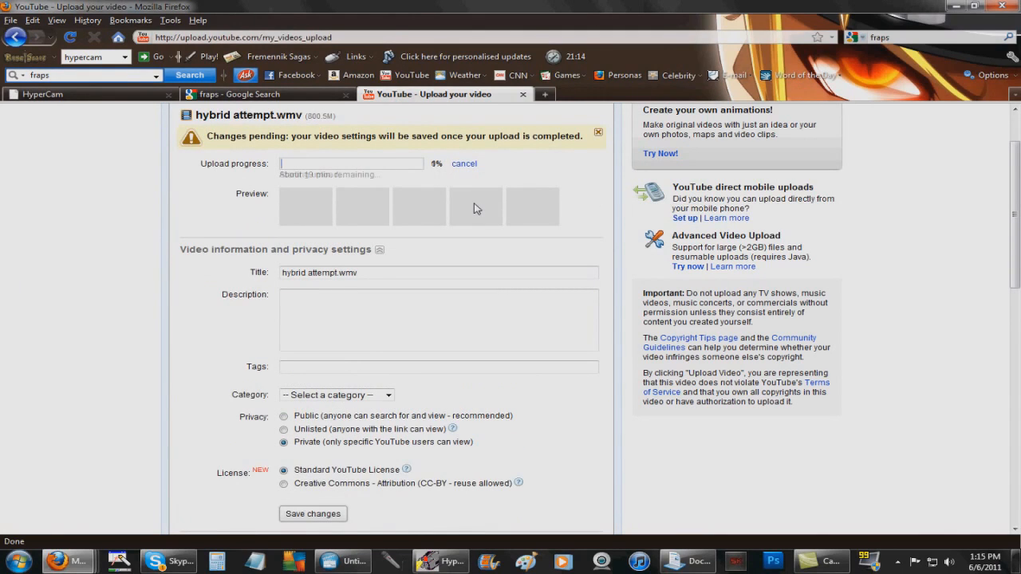
Go through the title, description and tags fields, then cancel the upload
scroll(424, 271, down, 2)
triple_click(390, 203)
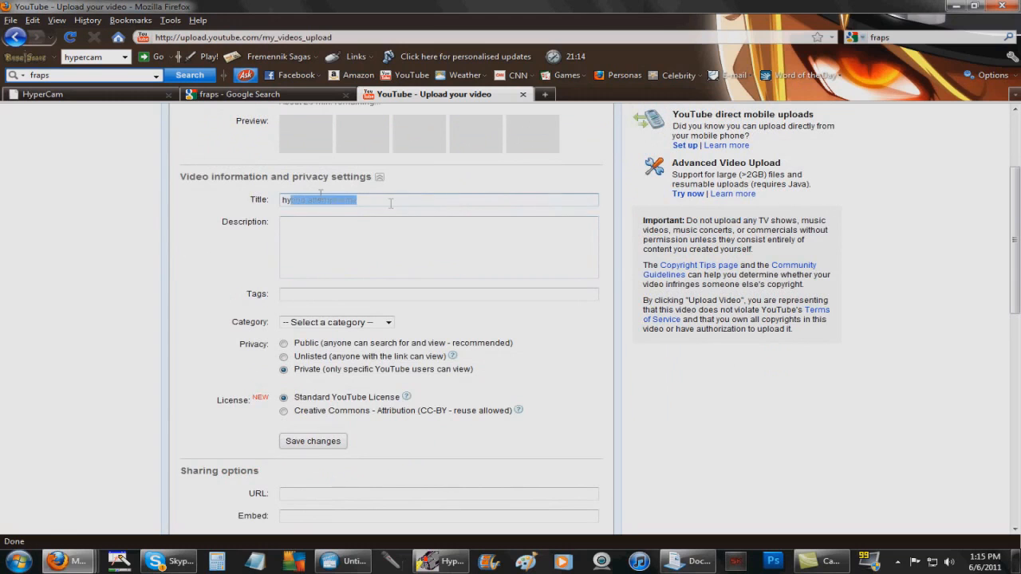
click(372, 266)
click(322, 294)
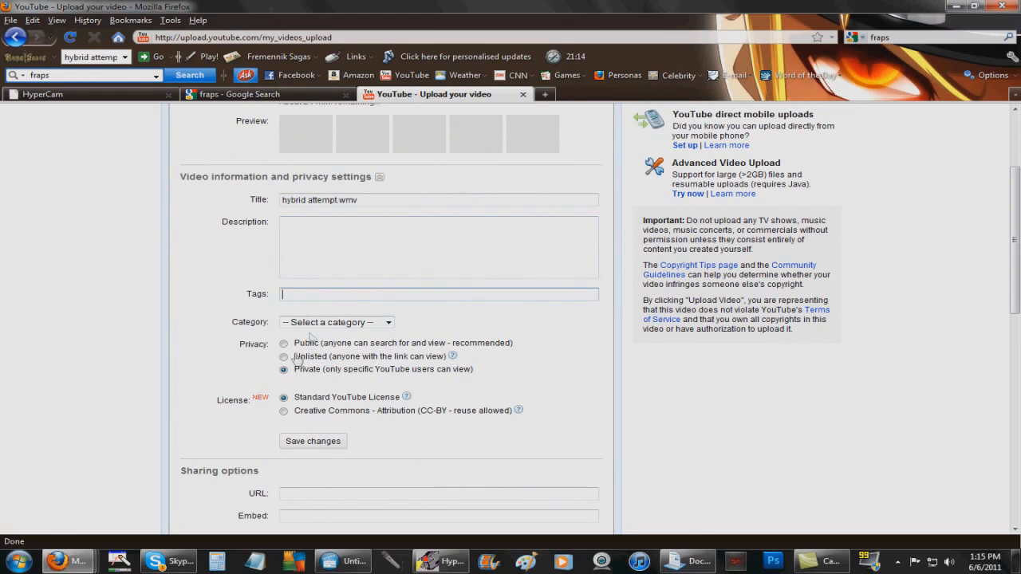
scroll(236, 318, down, 8)
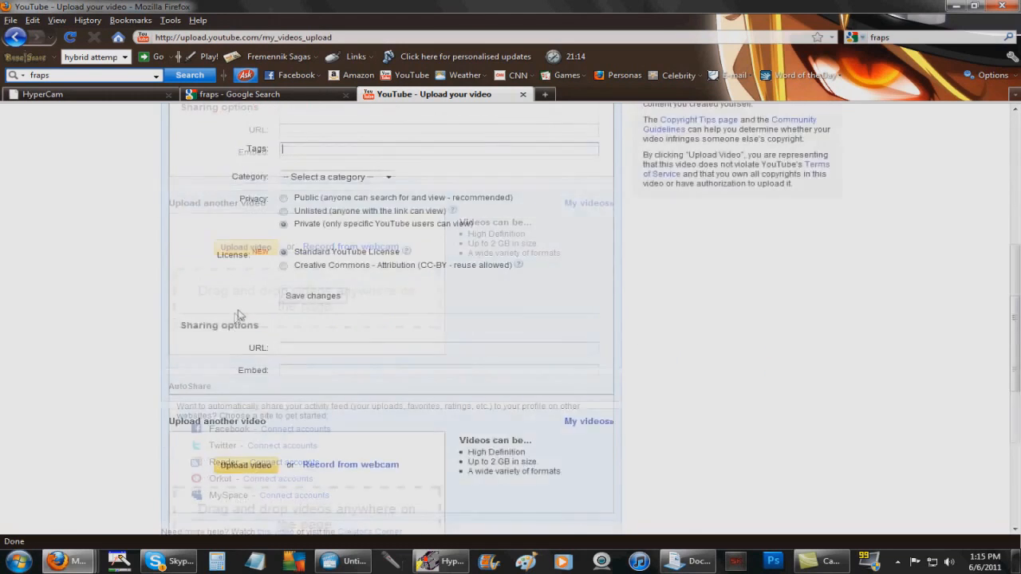
scroll(236, 318, up, 10)
click(475, 236)
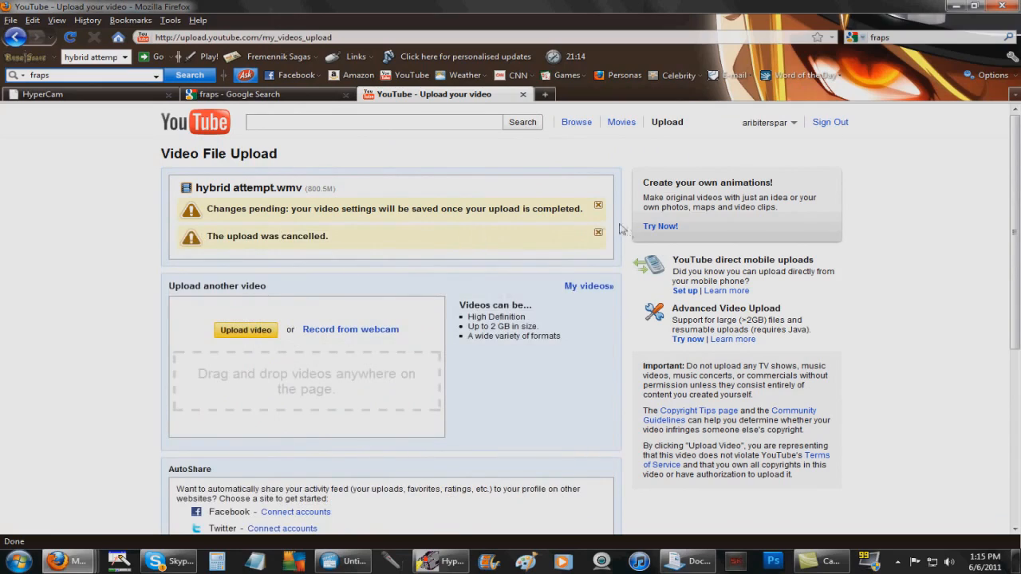
Minimize Firefox, move the Documents window aside, and bring the Vegas project back up
click(956, 5)
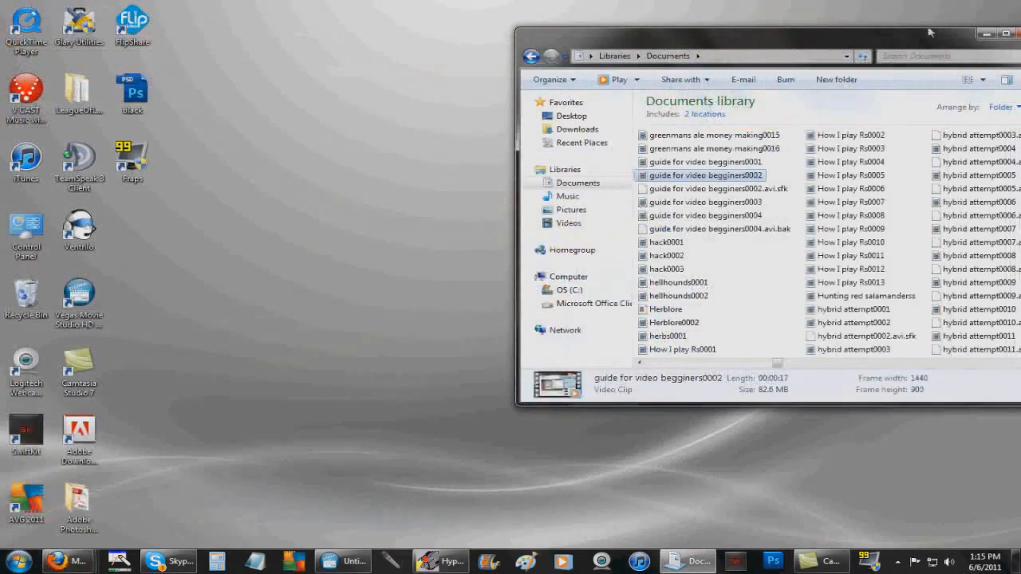
drag(794, 49, 703, 47)
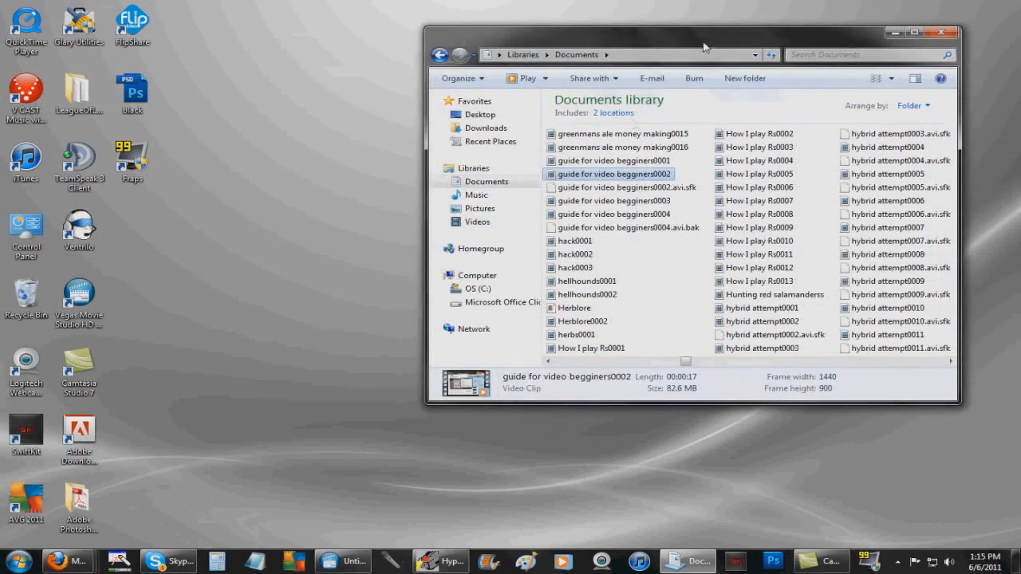
click(343, 561)
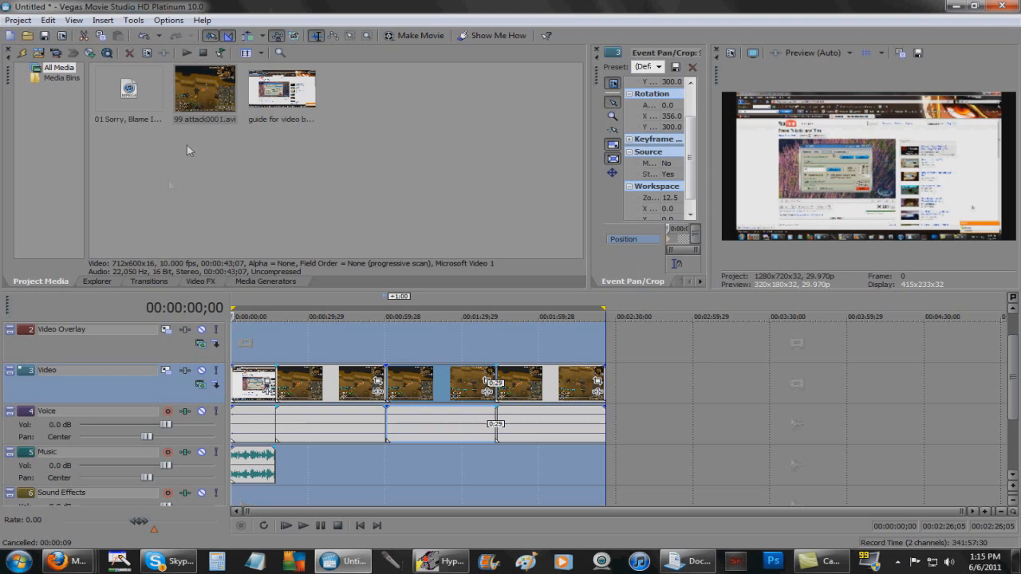
Select and deselect the 01 Sorry, Blame It On Me.m4a item, then minimize Vegas and Documents
click(129, 87)
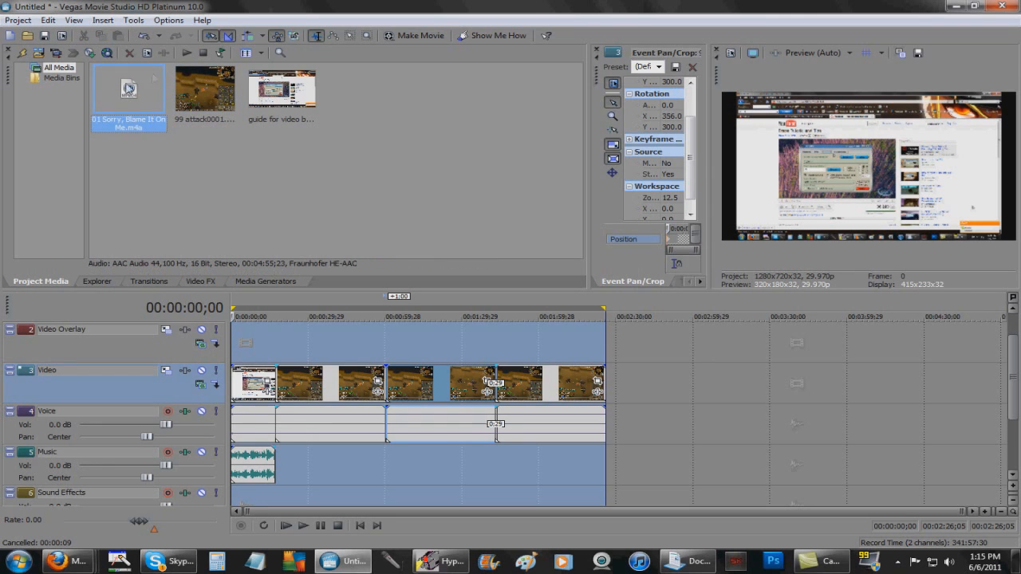
click(544, 131)
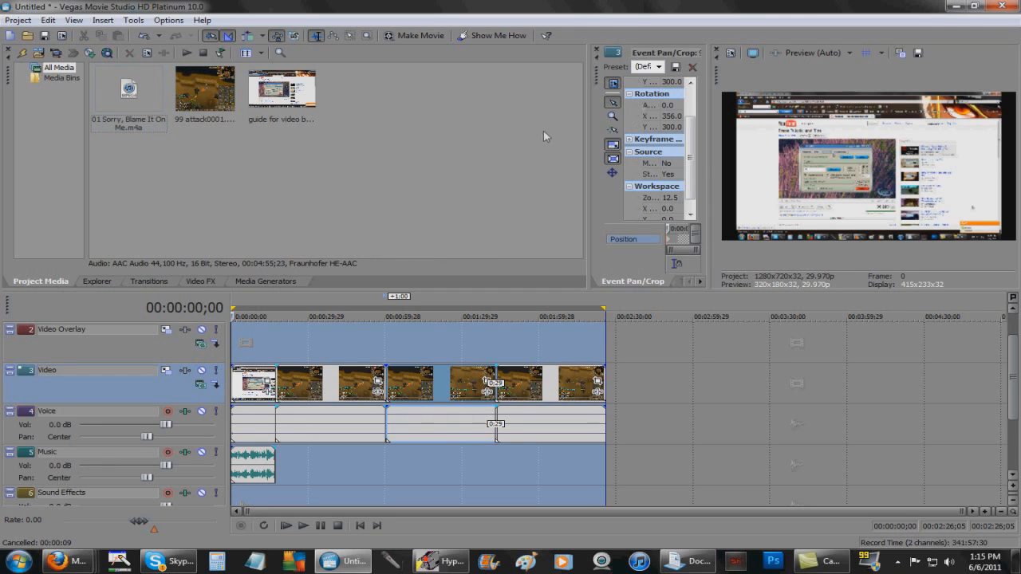
click(957, 7)
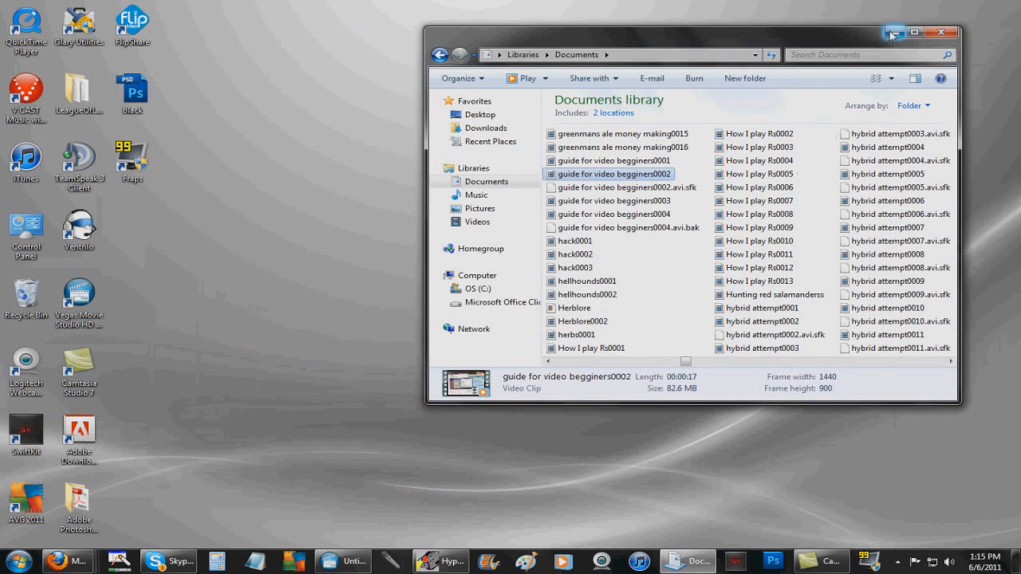
click(894, 33)
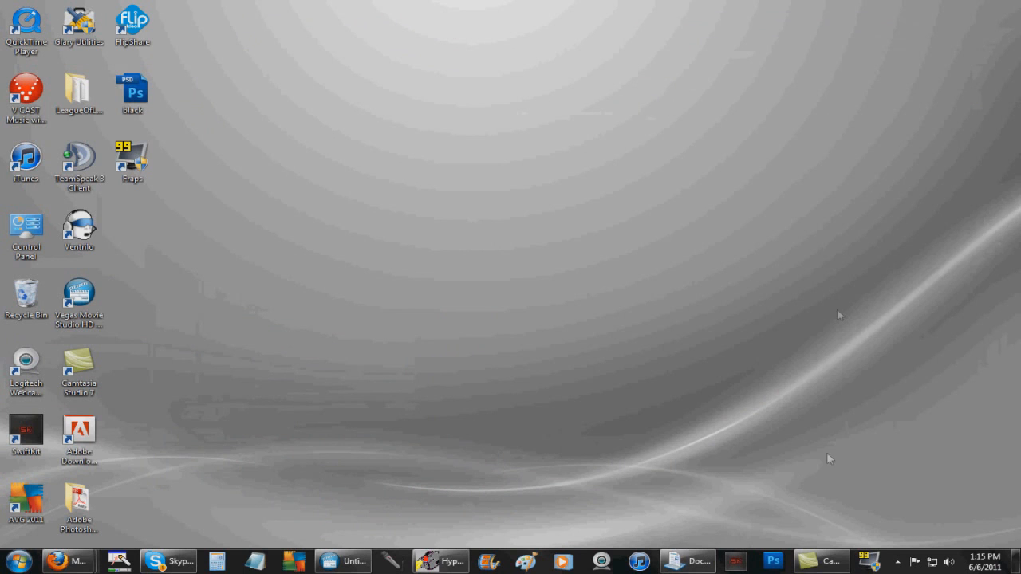
Bring the Camtasia Studio project up and check its File menu
click(816, 564)
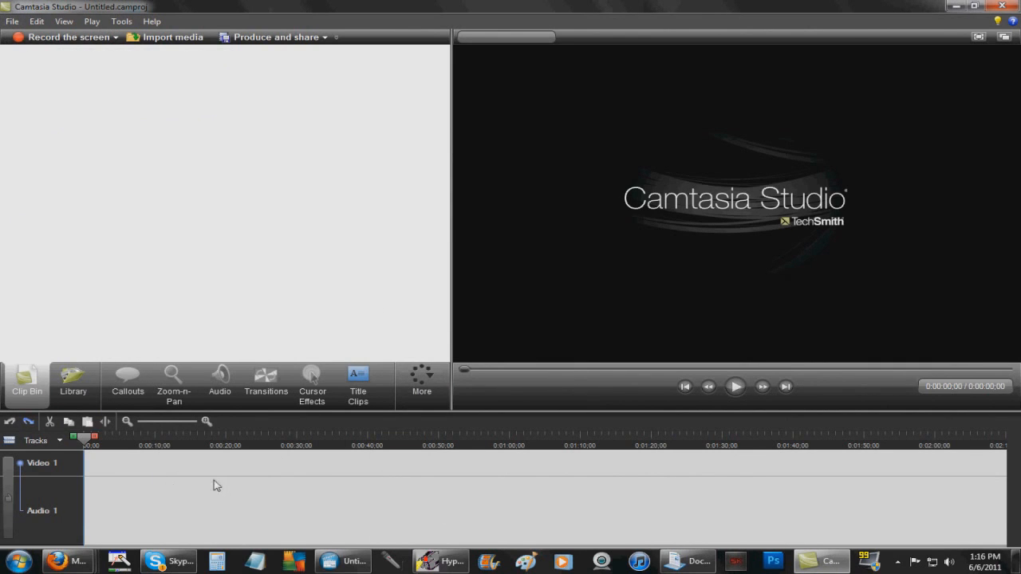
click(13, 22)
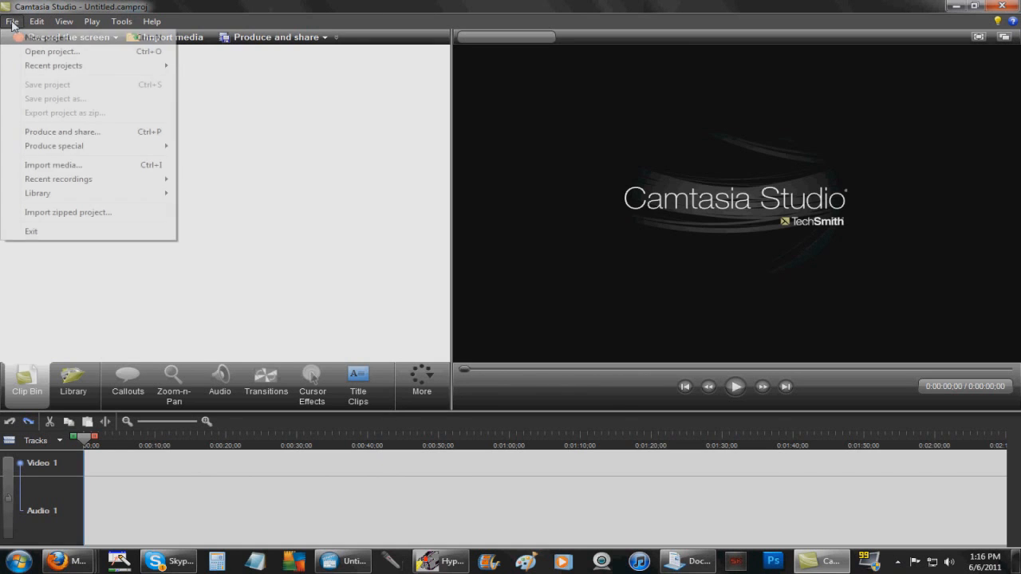
click(220, 132)
Import guide for video begginers0002.avi into the Clip Bin, place it on the timeline, and open the dimensions list
click(704, 561)
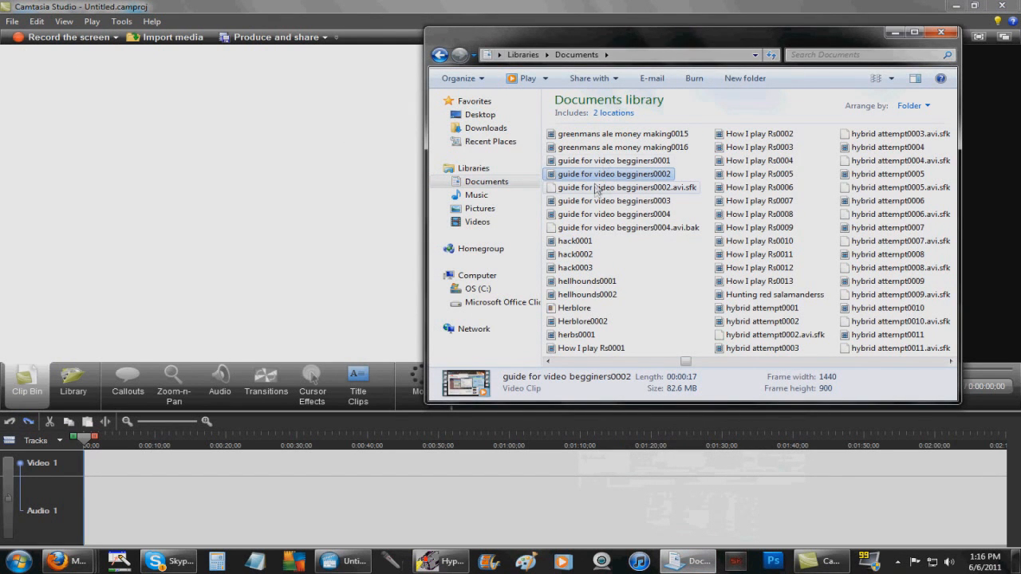
drag(618, 176, 192, 166)
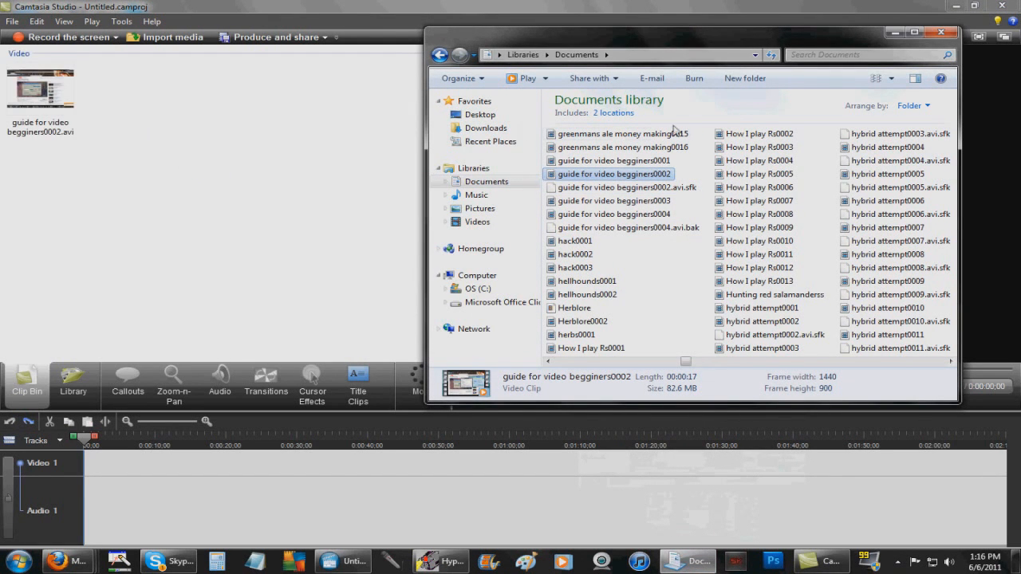
click(894, 31)
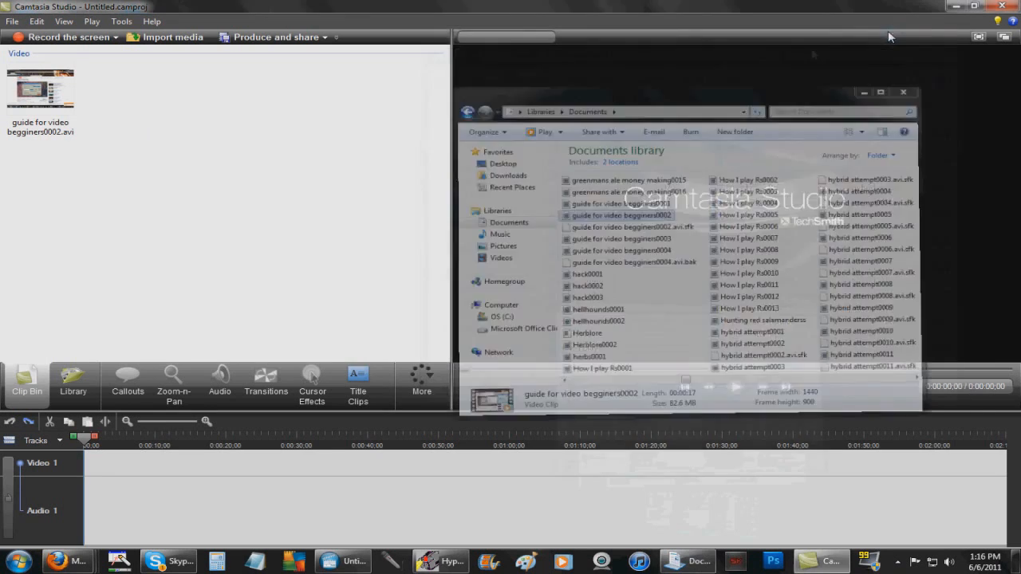
drag(79, 120, 86, 476)
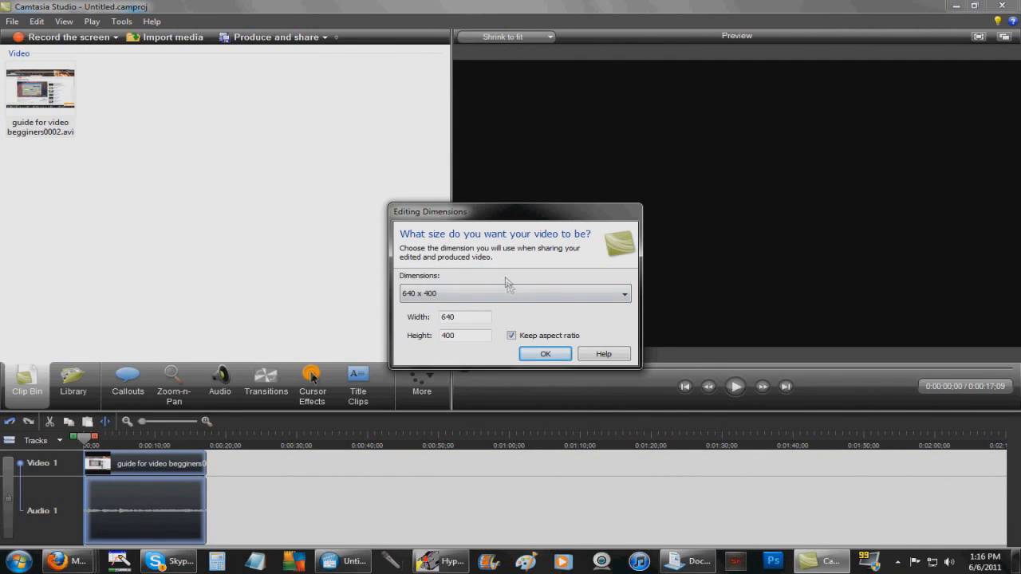
click(557, 292)
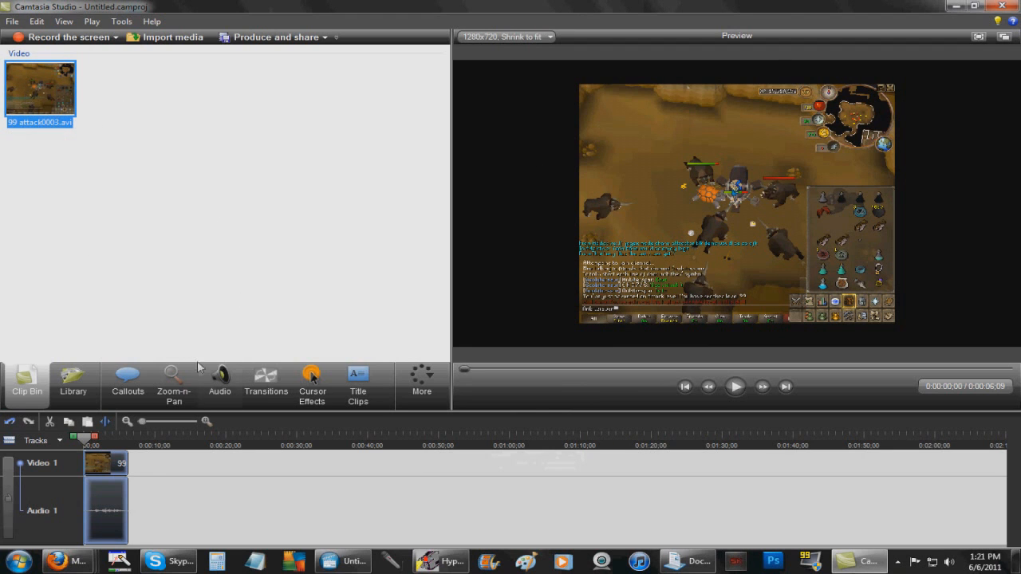
In Zoom-n-Pan, snap the zoom area to the video edges, creating a 179% zoom keyframe
click(182, 386)
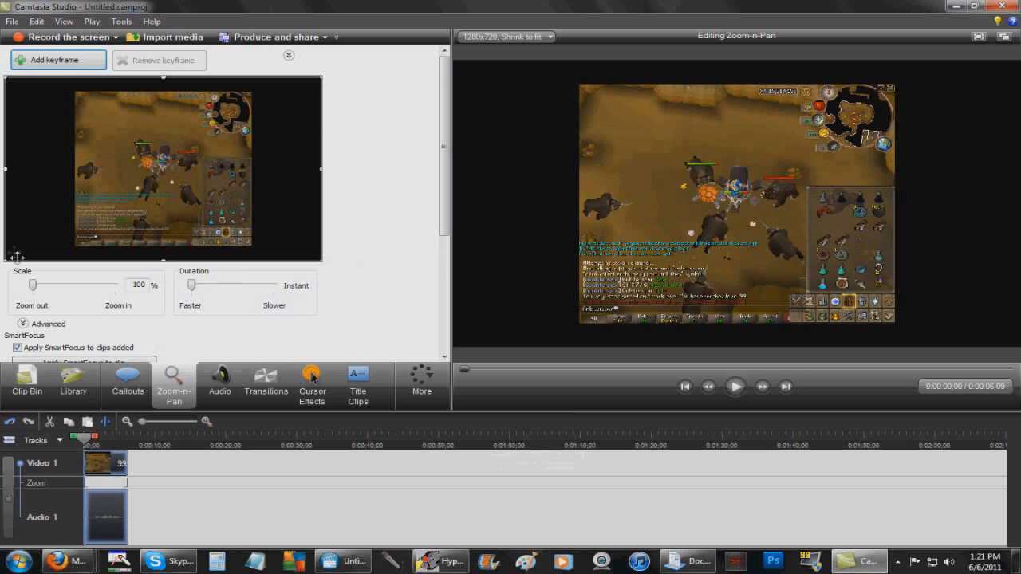
right_click(176, 148)
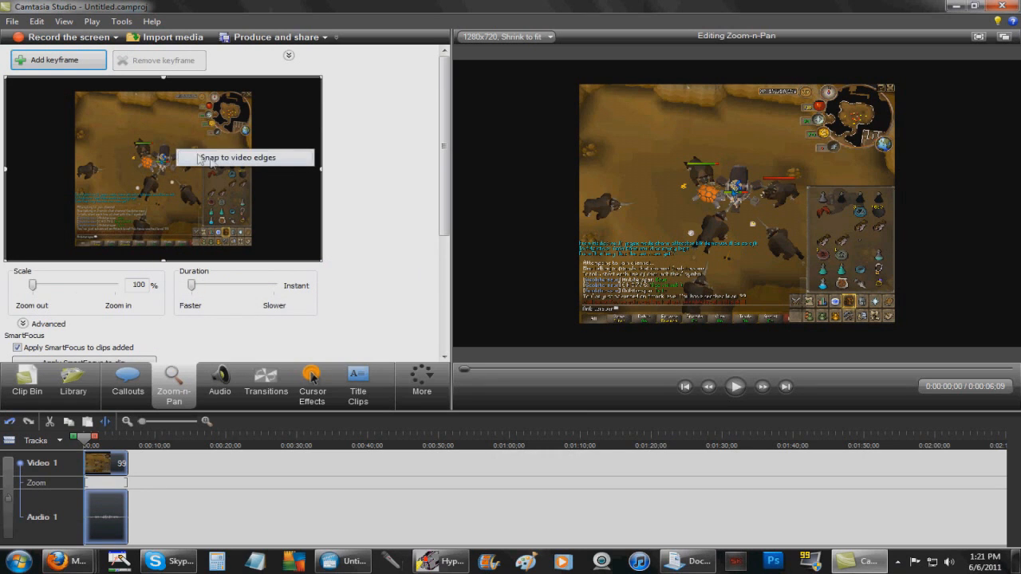
click(211, 159)
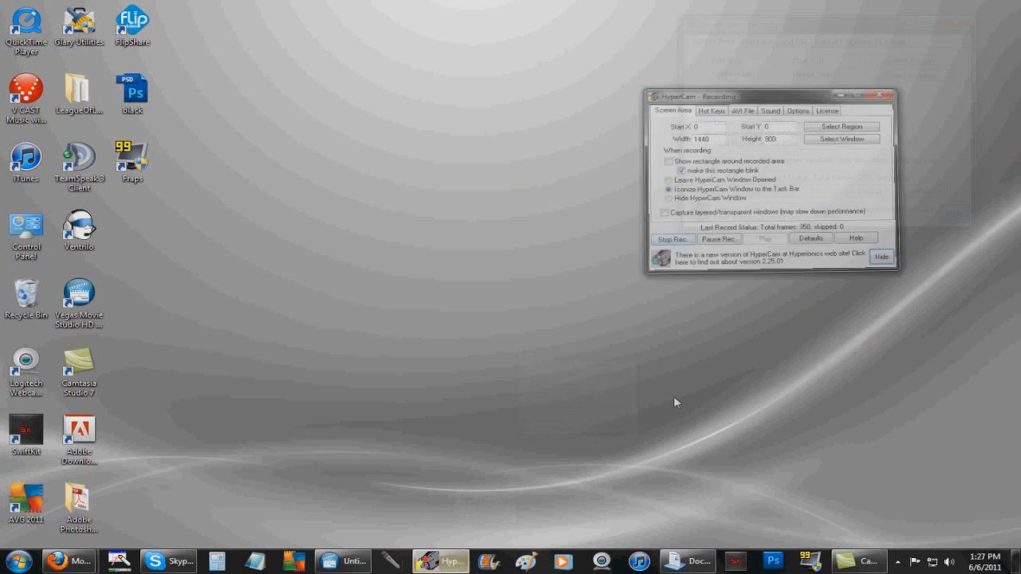
click(697, 209)
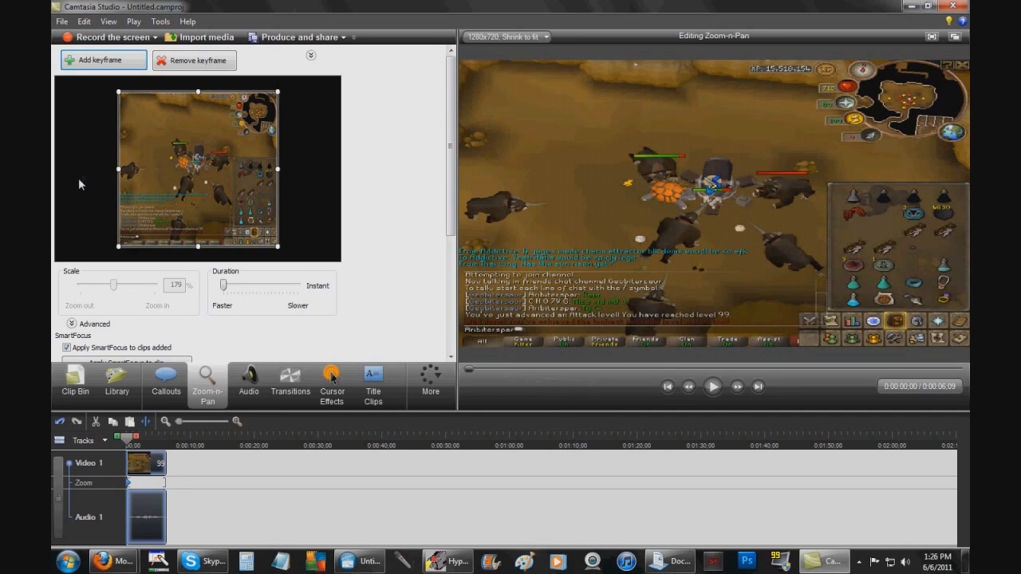
Start Produce and share with the HD 1280 x 720 preset
click(62, 22)
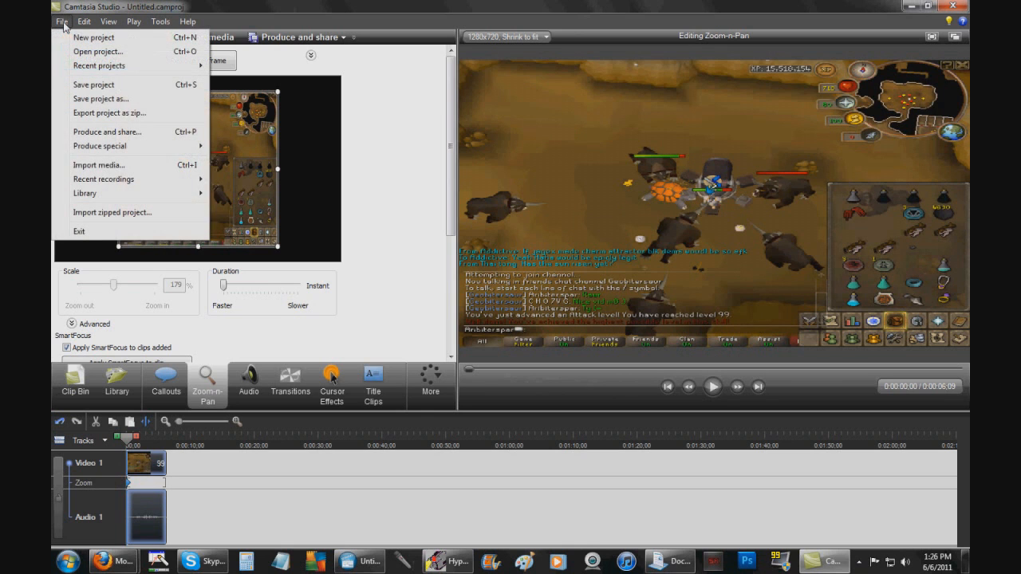
click(148, 133)
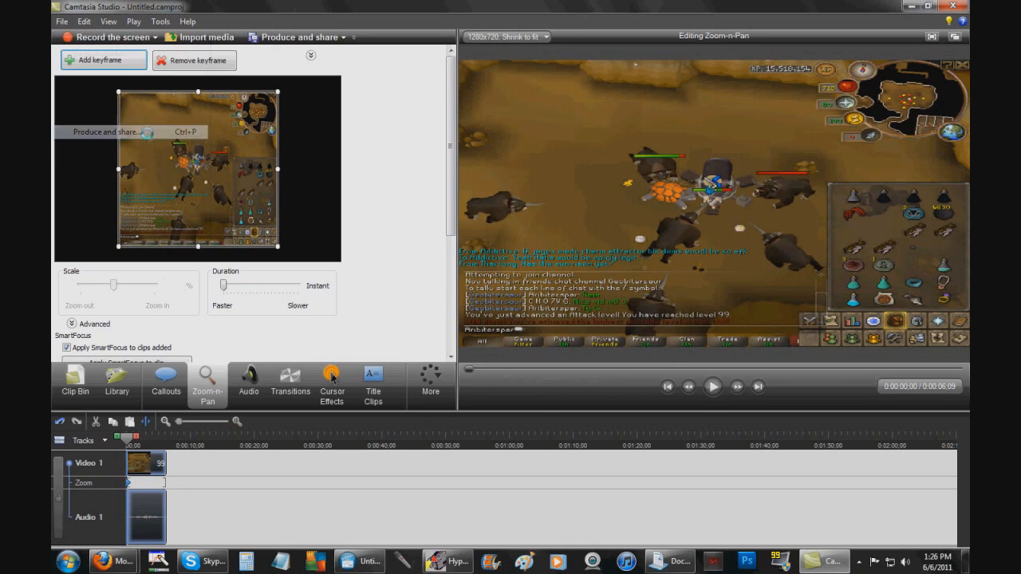
click(508, 145)
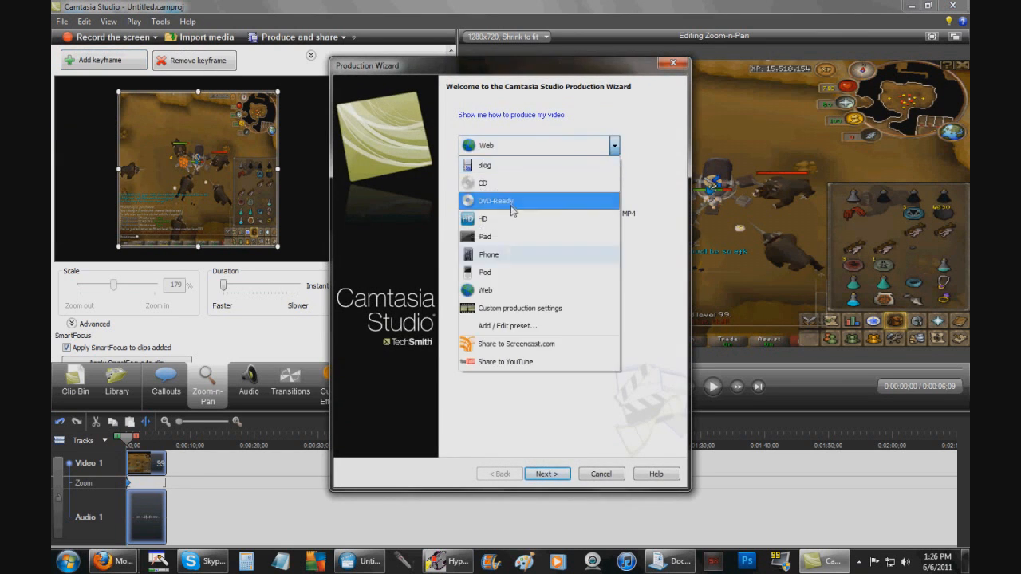
click(481, 220)
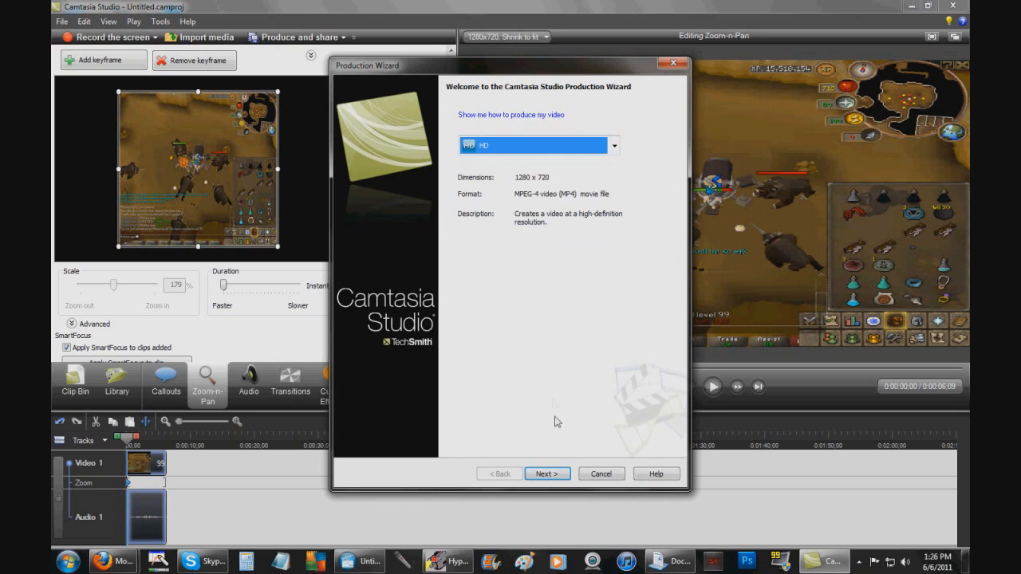
click(547, 473)
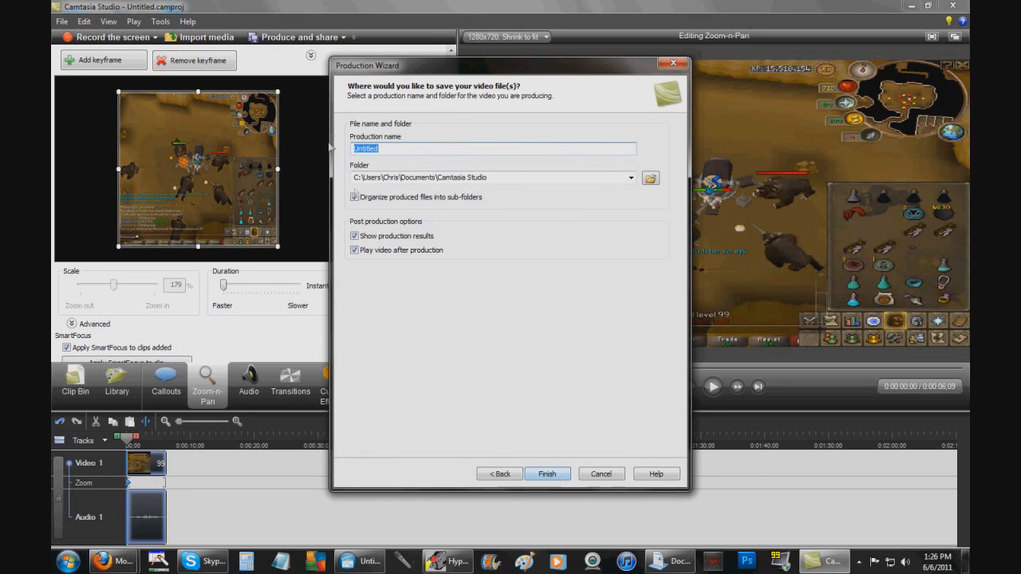
Name the production testttt, render it, close the results, and minimize Camtasia
text(testttt)
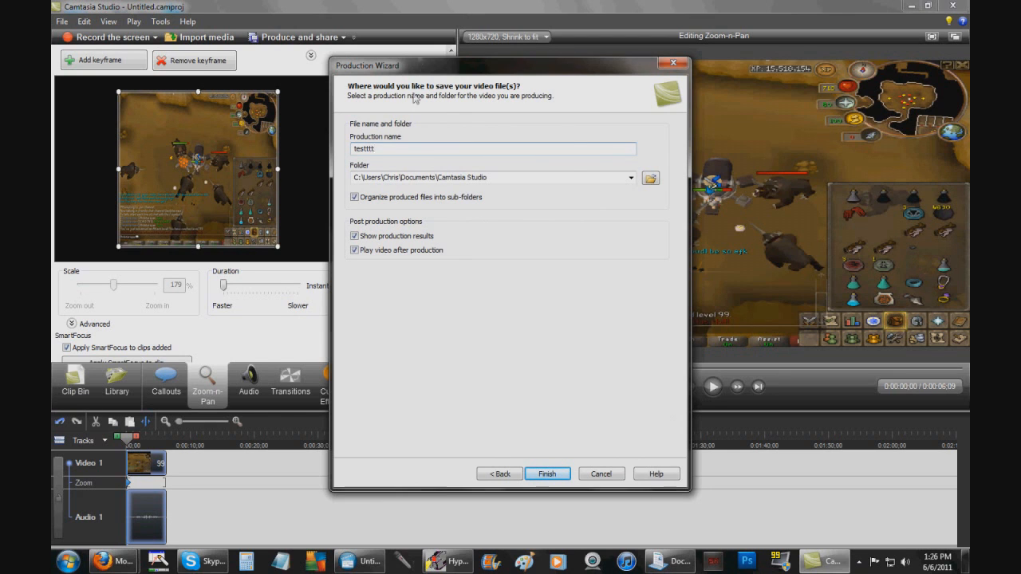
click(558, 477)
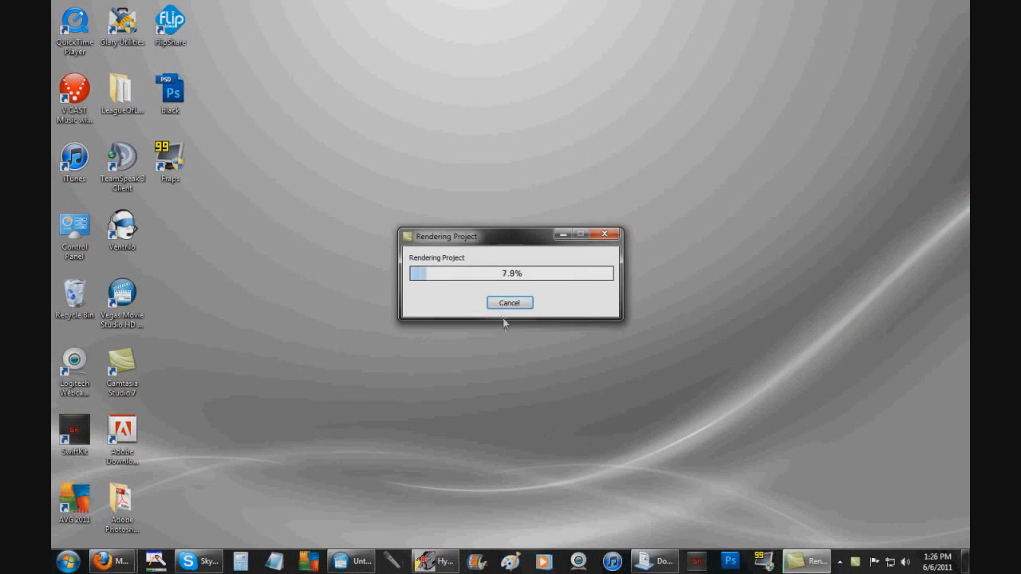
click(506, 305)
click(504, 309)
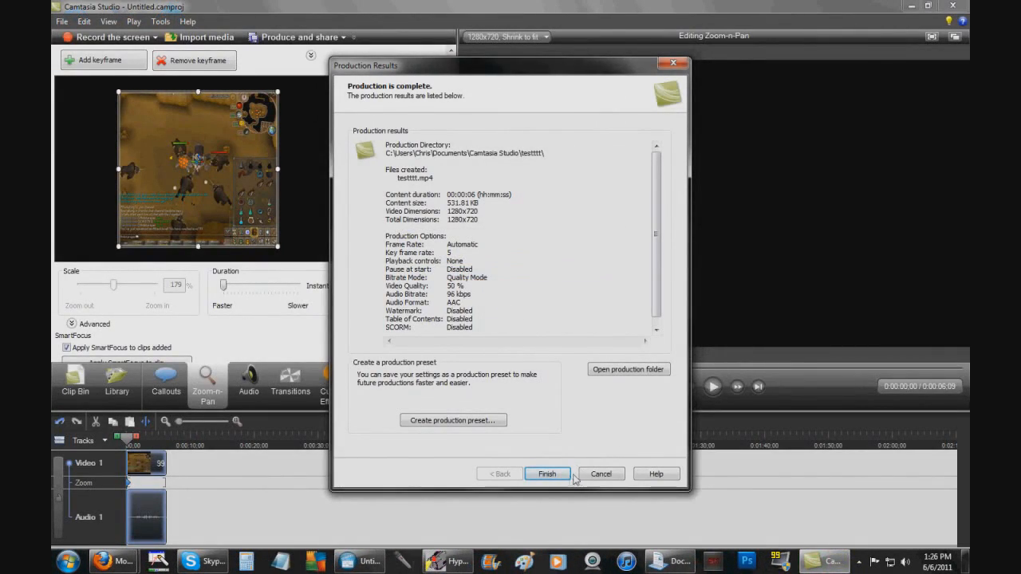
click(548, 482)
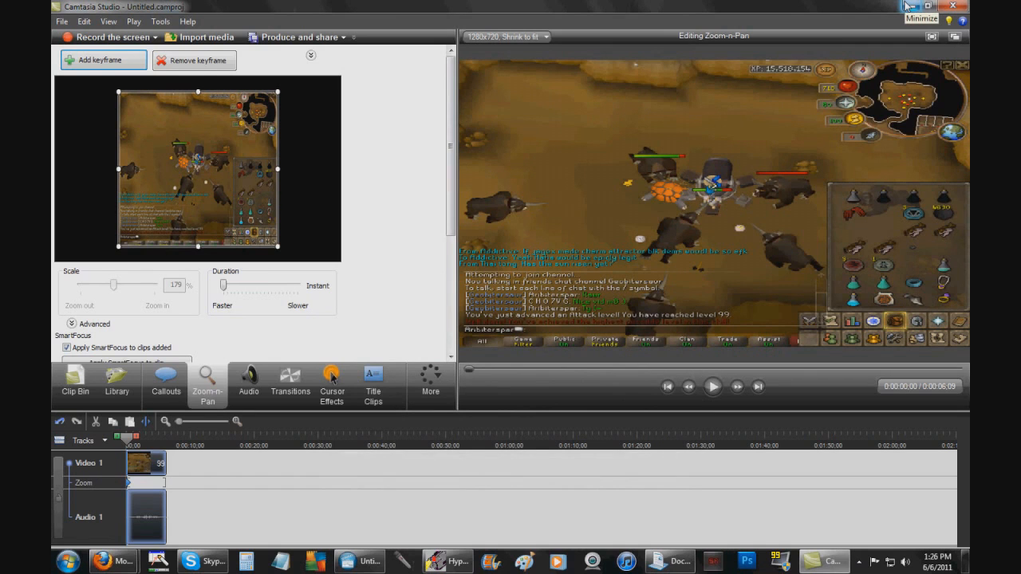
click(907, 7)
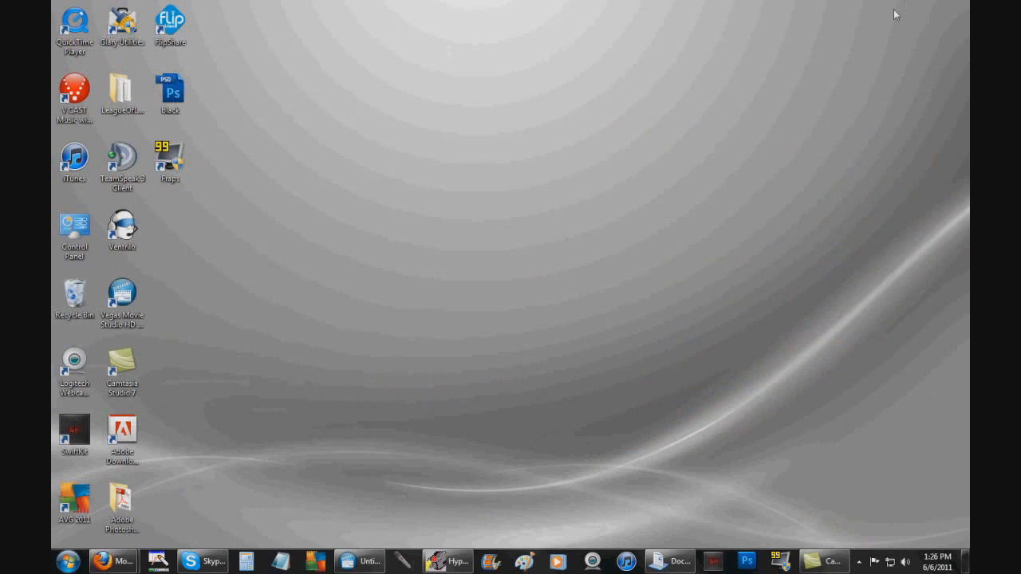